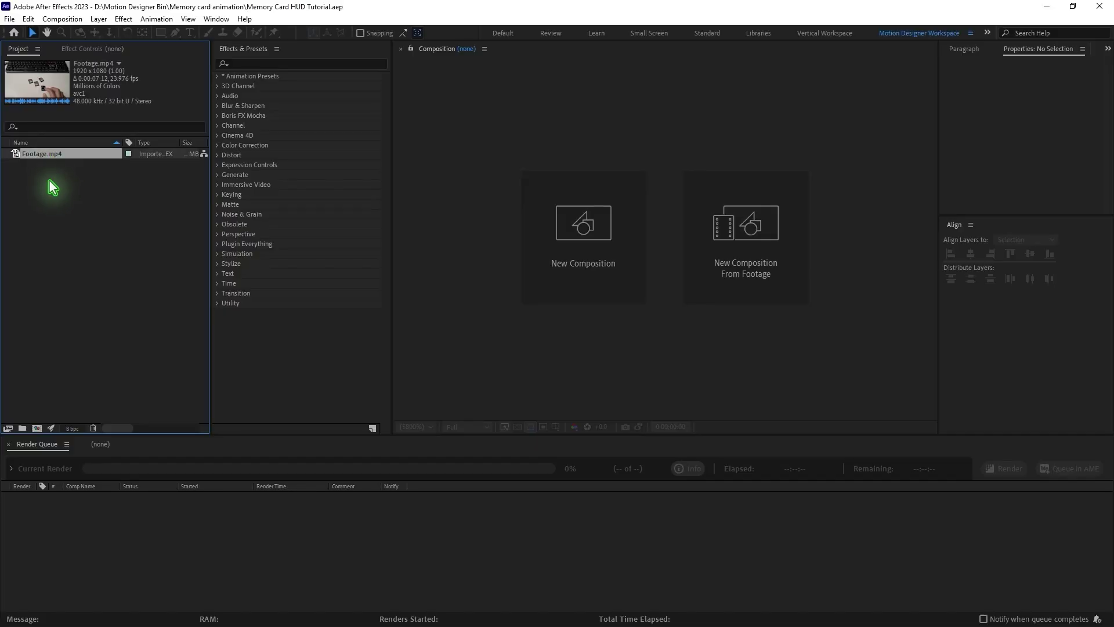
- Create a composition from Footage.mp4 and dock the Tracker panel below the Align panel
drag(43, 152, 618, 246)
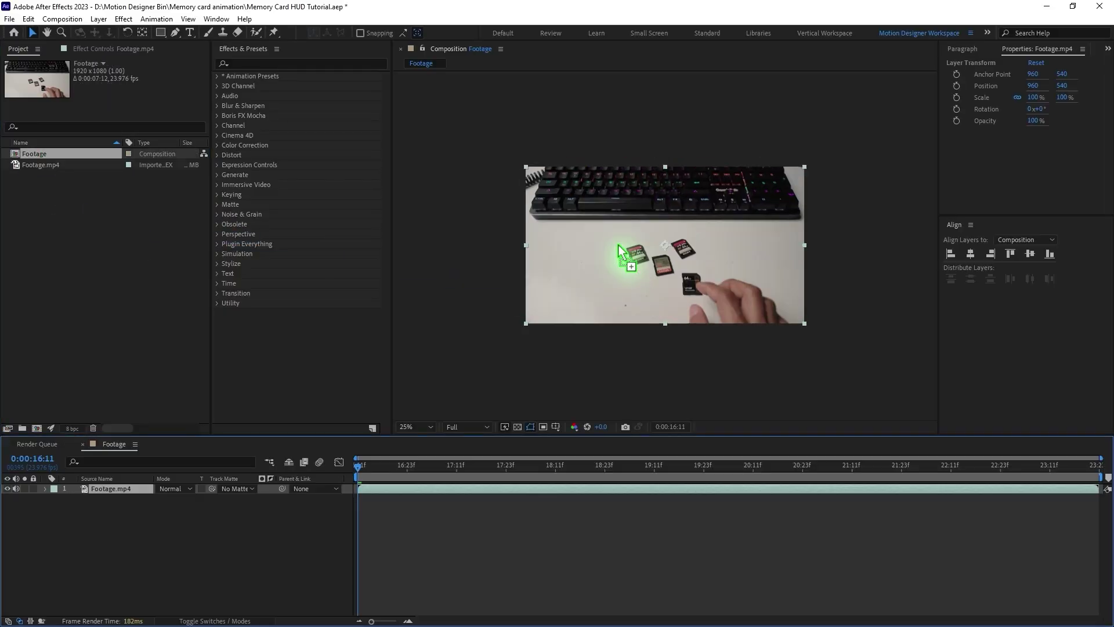
key(shift+slash)
click(218, 19)
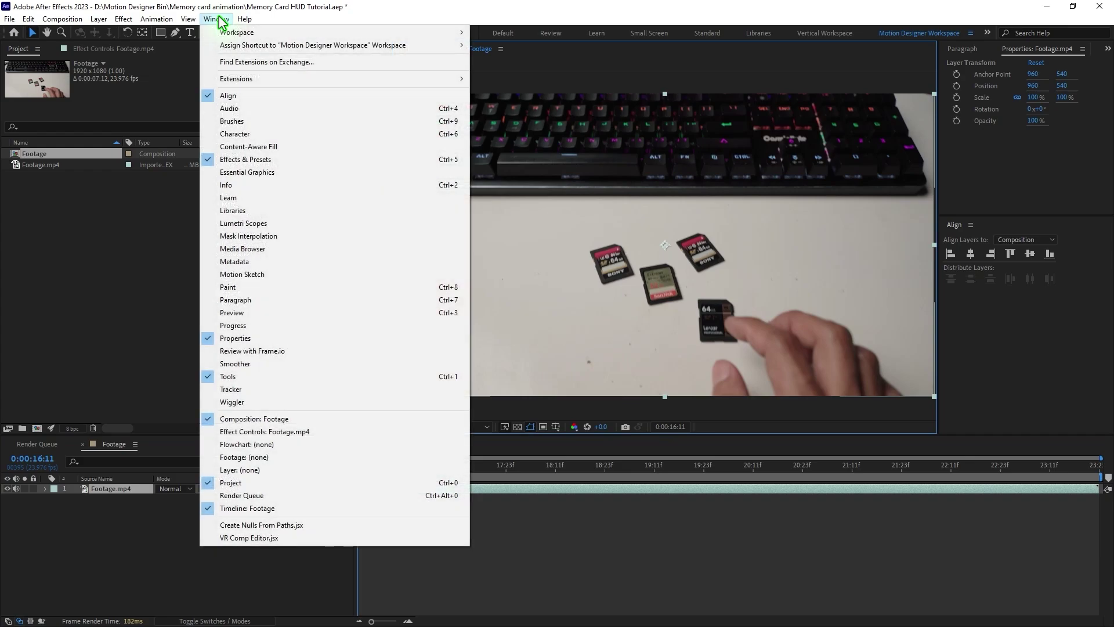
click(320, 389)
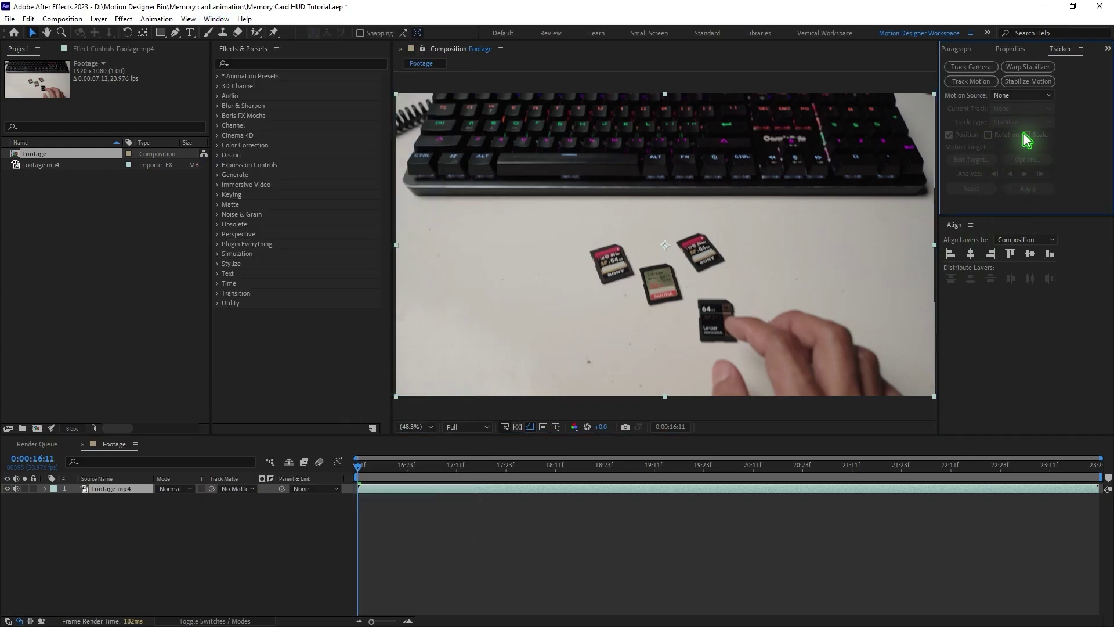
drag(1057, 54, 992, 427)
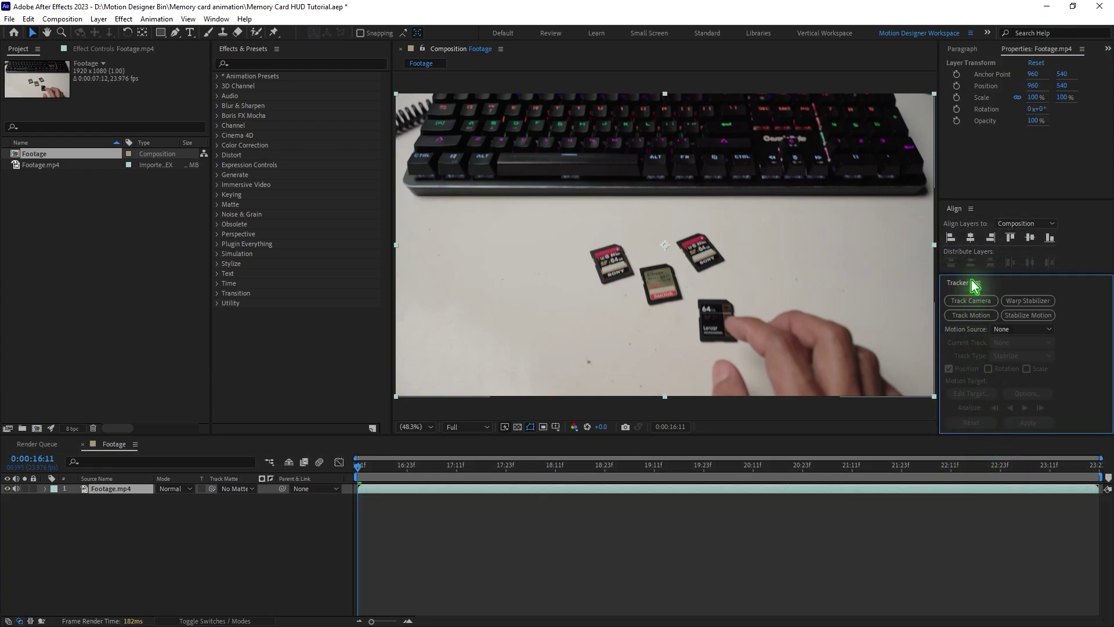
- Start a motion track on the footage and place Track Point 1 on the "64" of the Lexar memory card
click(965, 313)
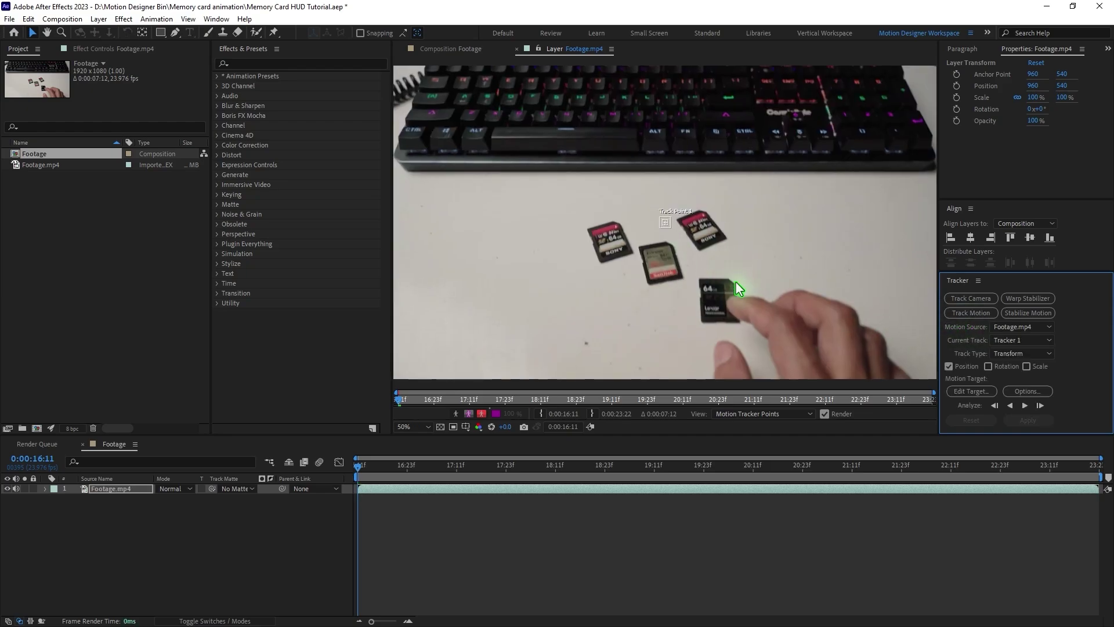
scroll(741, 287, up, 3)
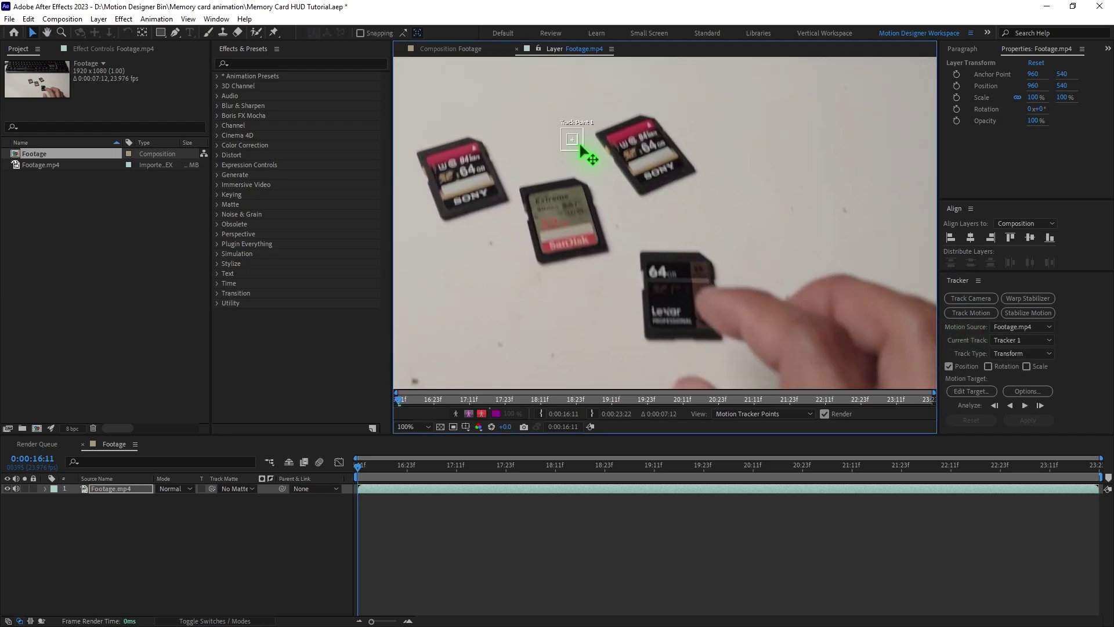
drag(580, 142, 654, 272)
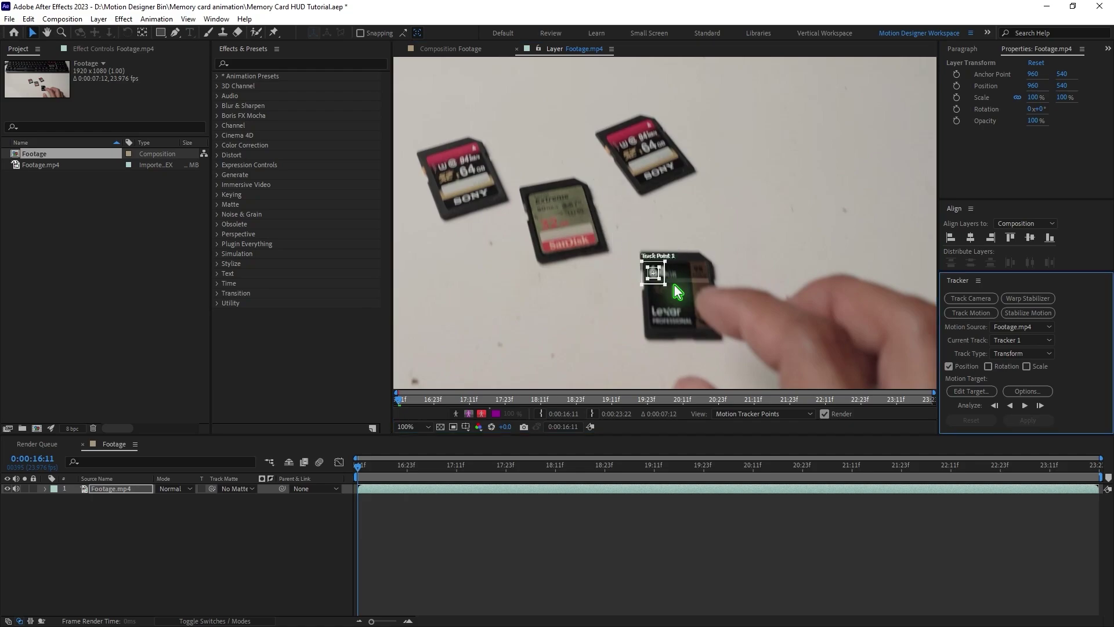
scroll(654, 272, down, 3)
key(v)
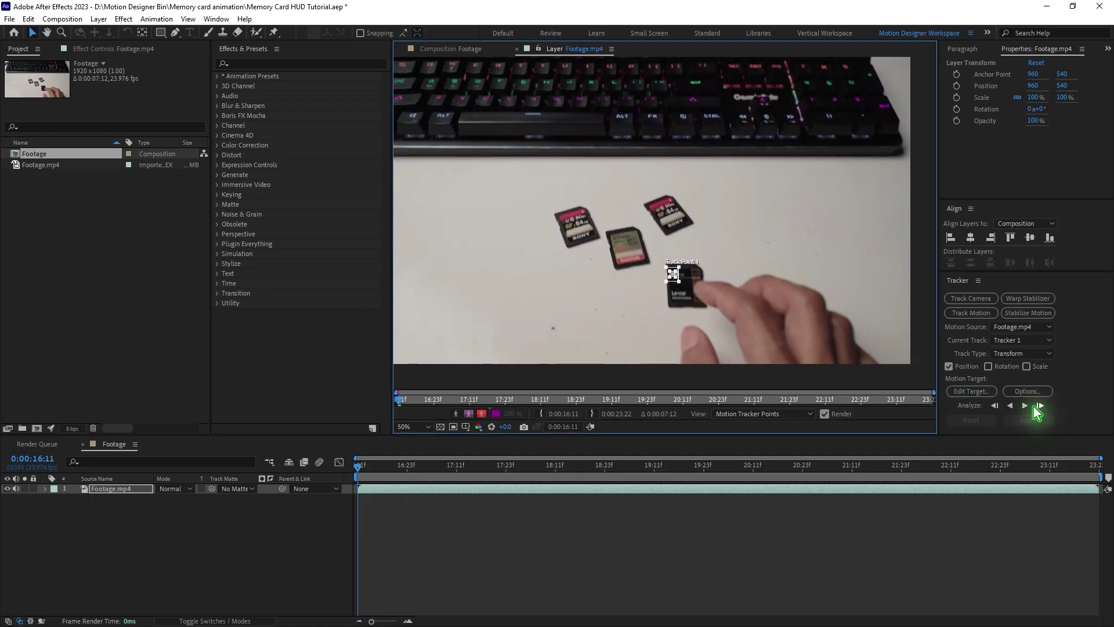
- Analyze the track forward, return to before the track point drifts off the card, and analyze again from there
click(1026, 406)
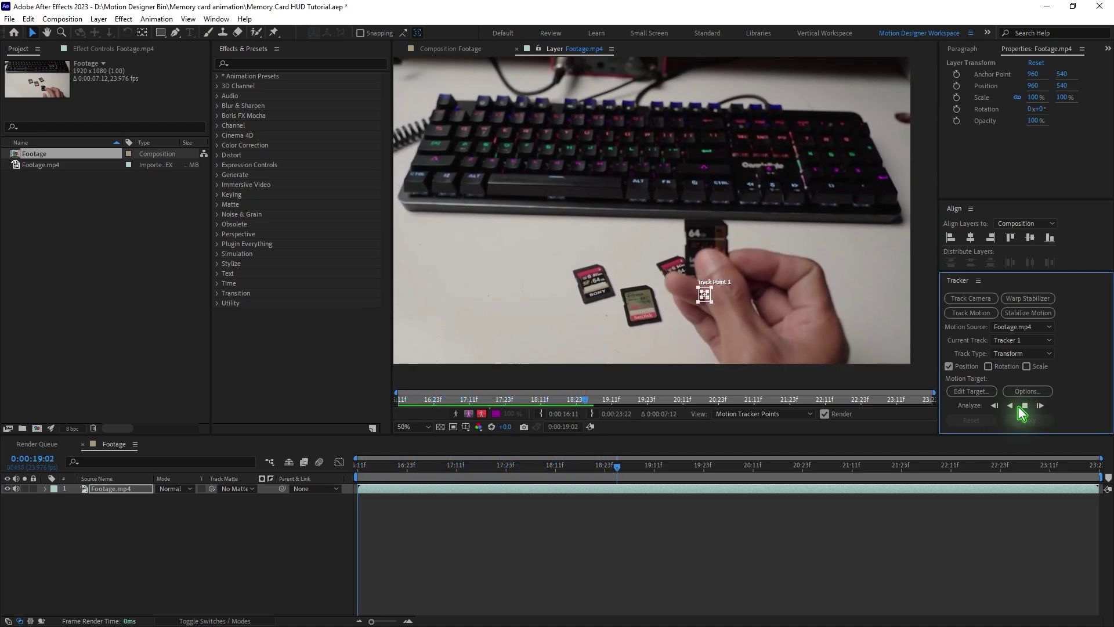
click(1026, 405)
drag(654, 471, 462, 504)
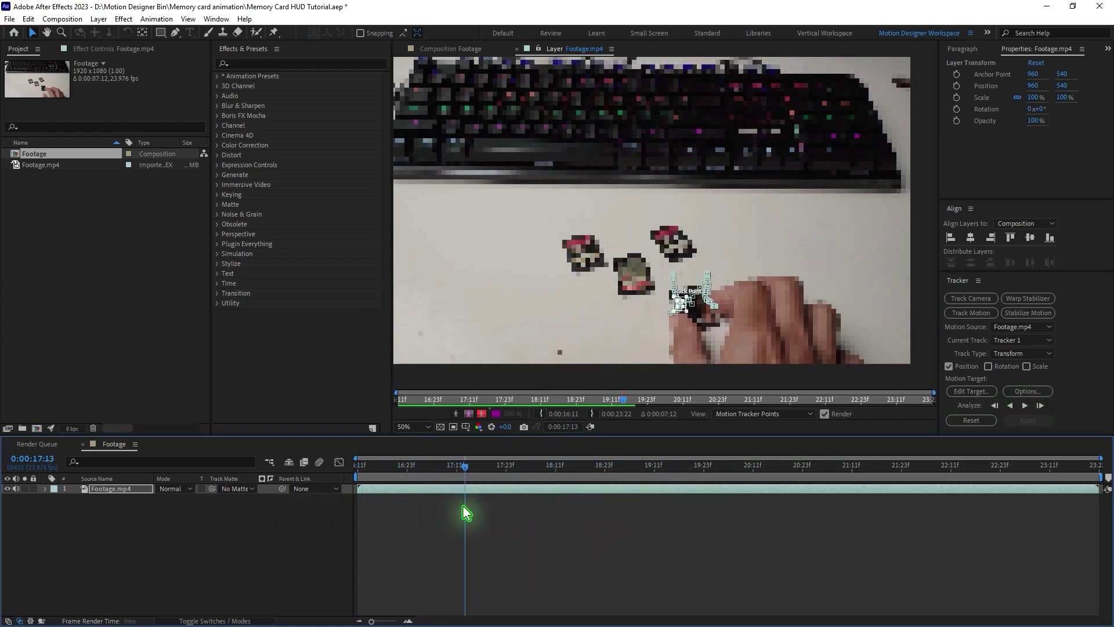
click(1025, 405)
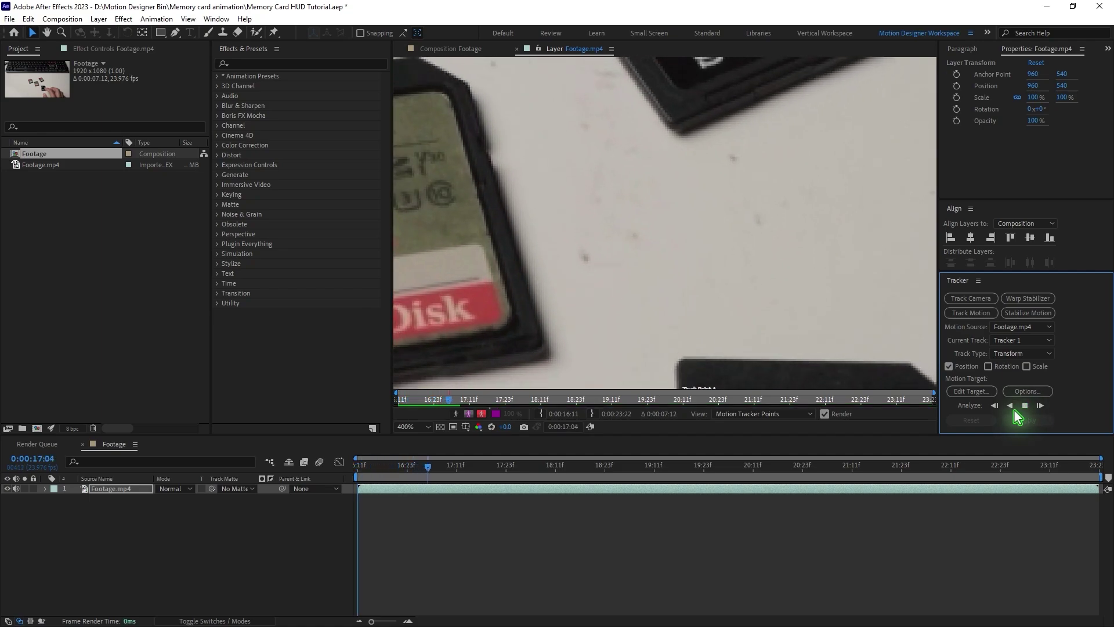
click(1025, 406)
- Continue the track analysis one frame at a time up to 0:00:17:20, following the "64" on the card
scroll(680, 297, down, 1)
drag(788, 376, 741, 280)
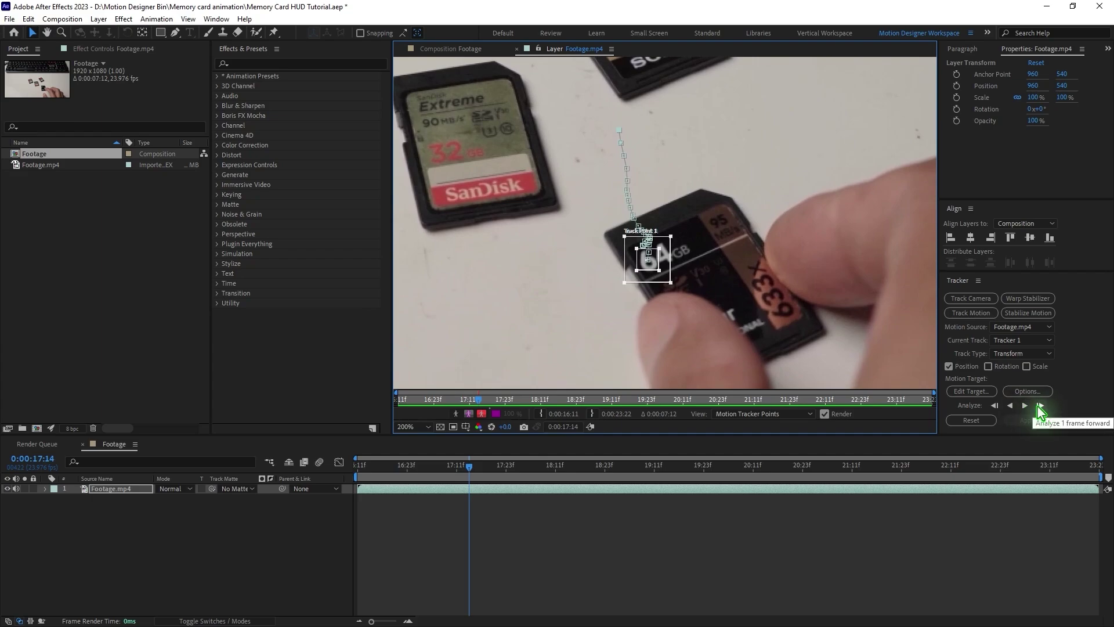
click(1040, 405)
click(1039, 406)
click(1040, 406)
click(1039, 406)
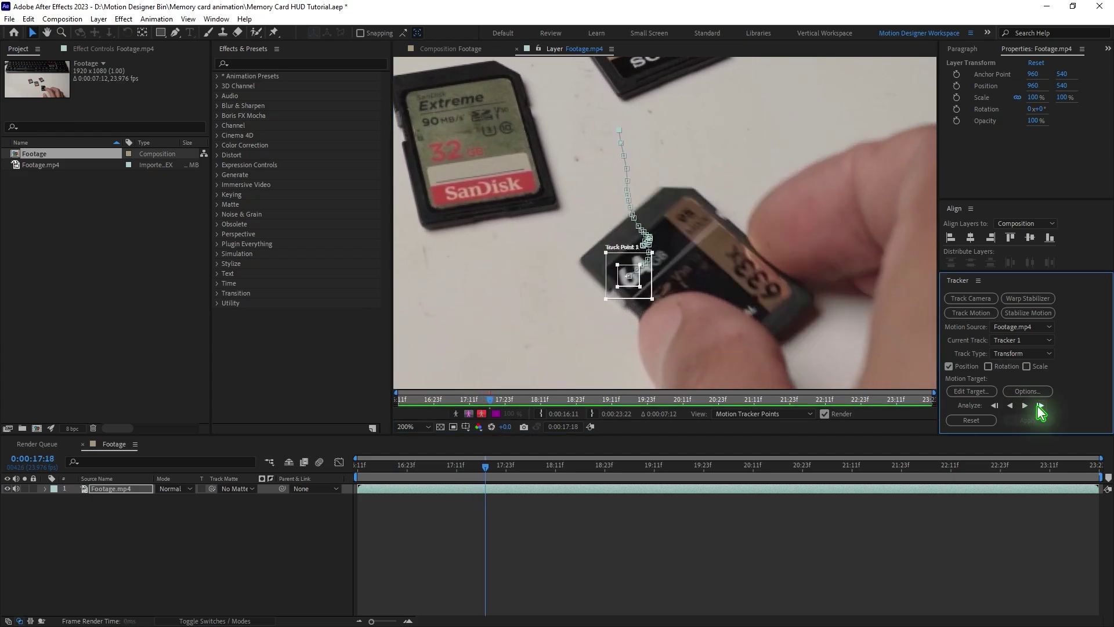
click(1039, 406)
click(1040, 406)
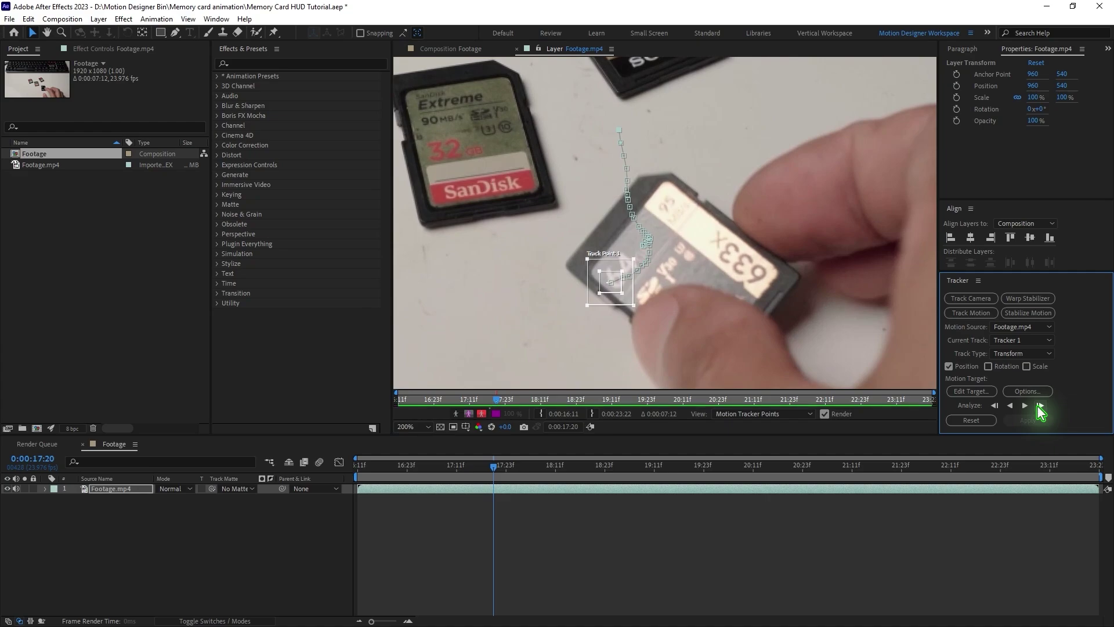
- Re-analyze frame 0:00:17:20 and reposition the track point over the "6" on the card
click(995, 406)
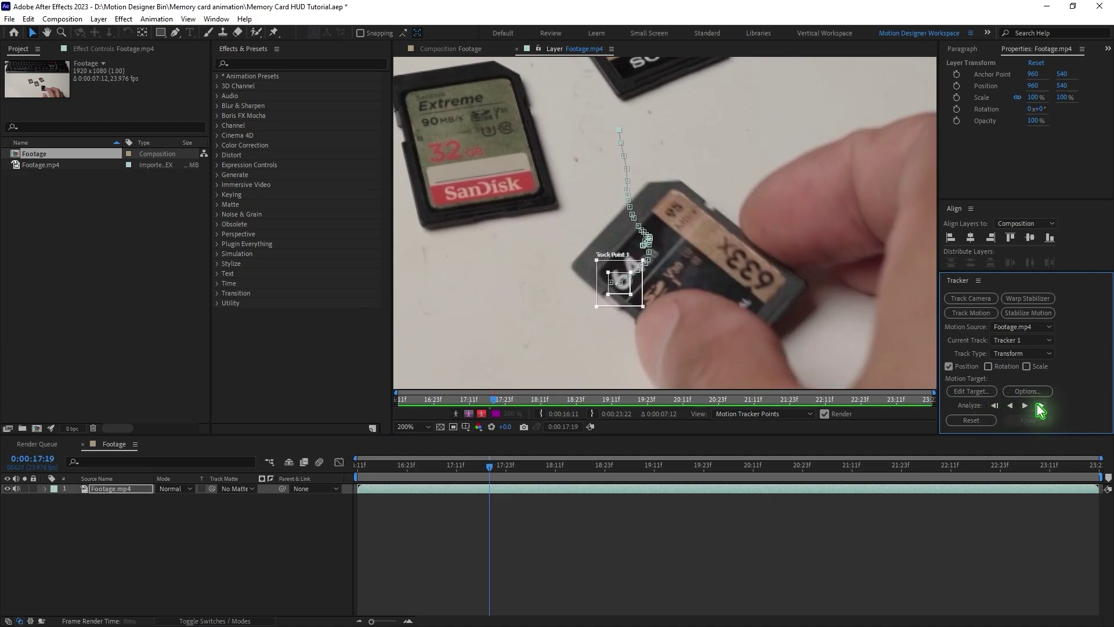
click(1040, 406)
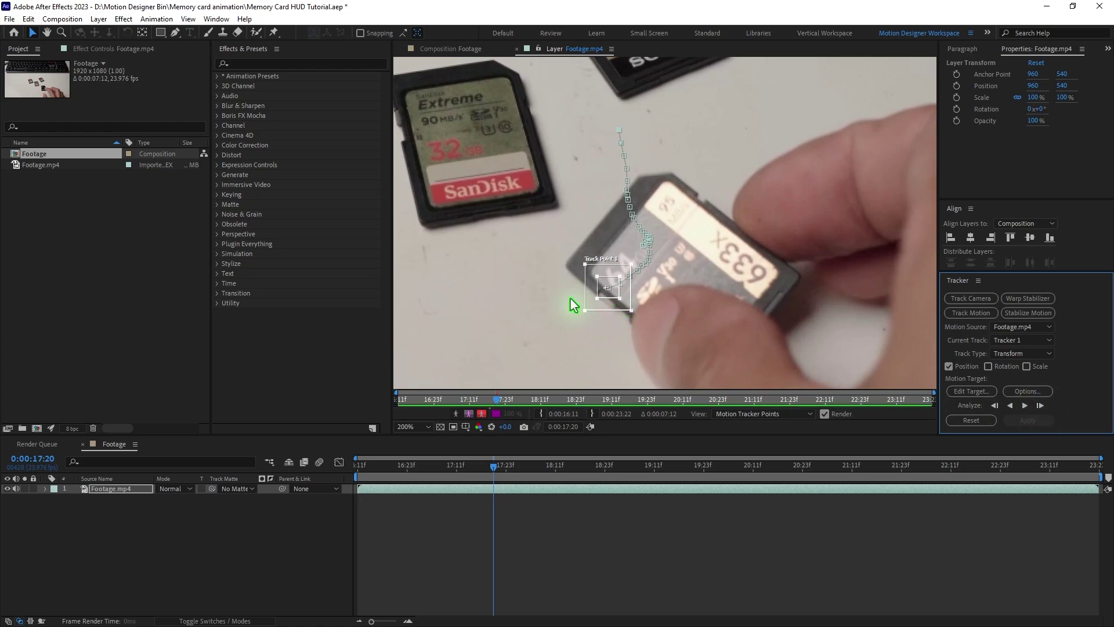
scroll(575, 297, up, 2)
drag(678, 234, 707, 226)
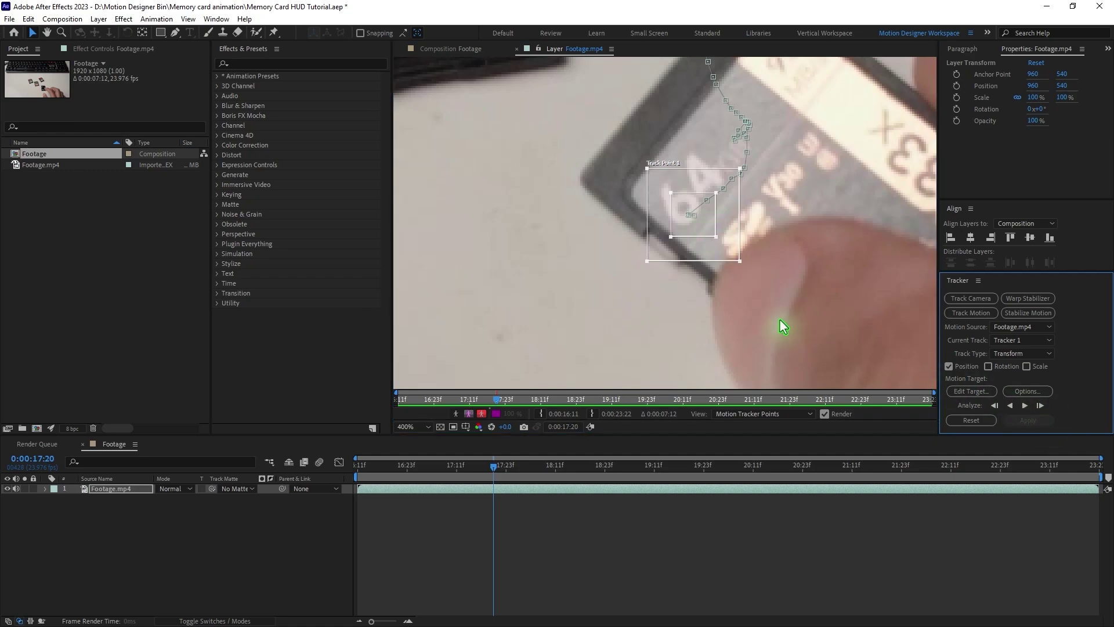
- Correct the track point on the card at 0:00:17:21 and analyze the remaining footage forward to its end
key(Page_Down)
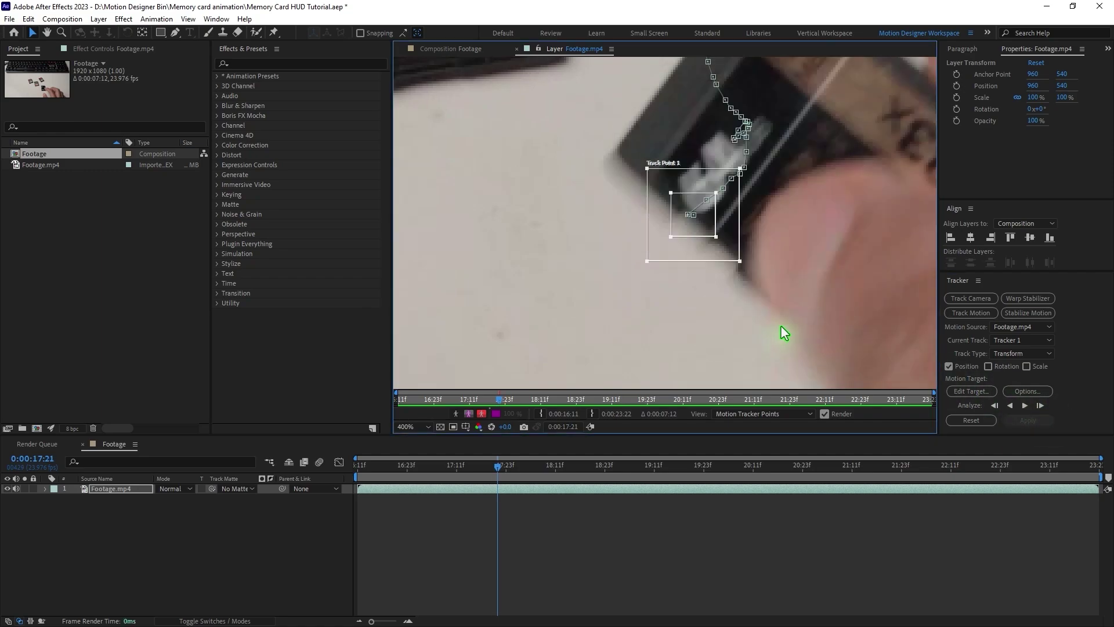
drag(706, 220, 749, 175)
click(721, 206)
key(Page_Down)
click(1025, 406)
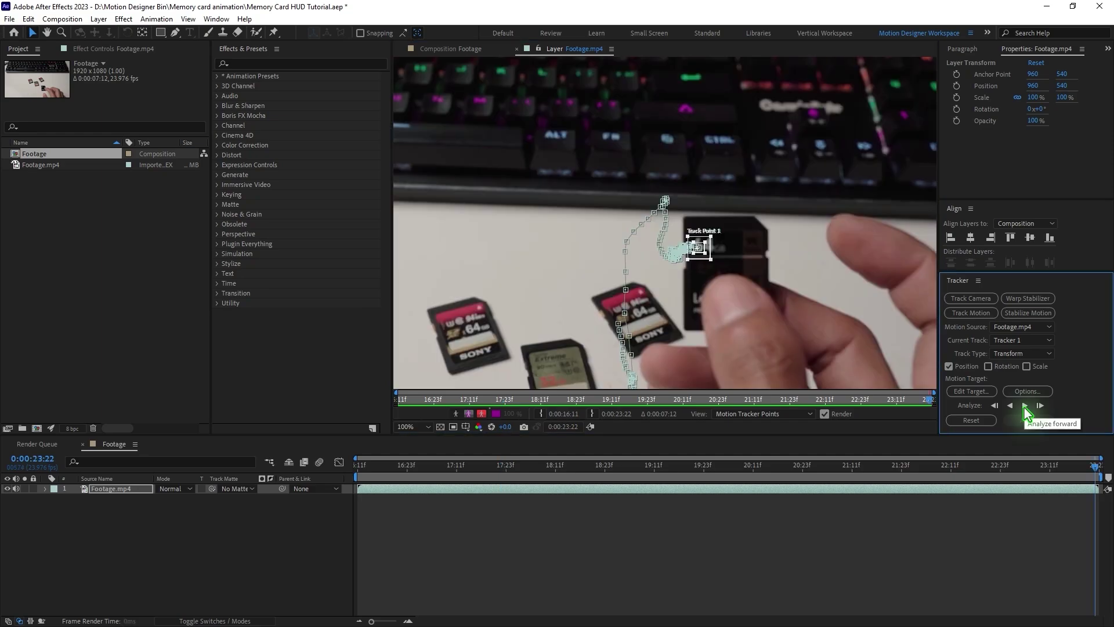
- Return to the start of the clip and add a null object named "Tracking info"
drag(1098, 473, 99, 493)
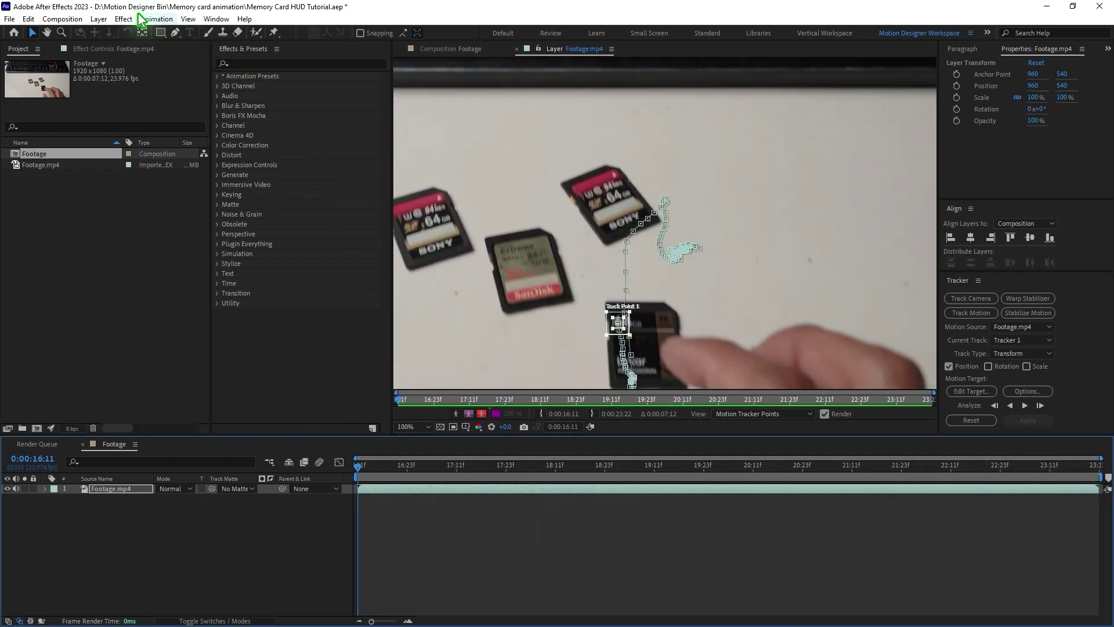
click(98, 20)
mouse_move(122, 36)
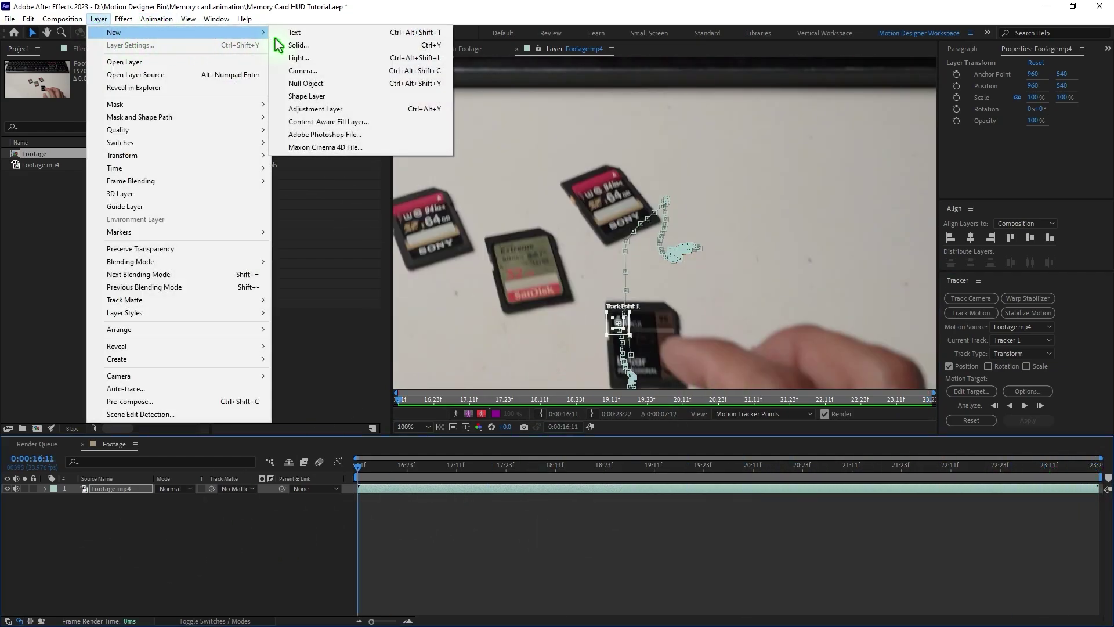
click(352, 84)
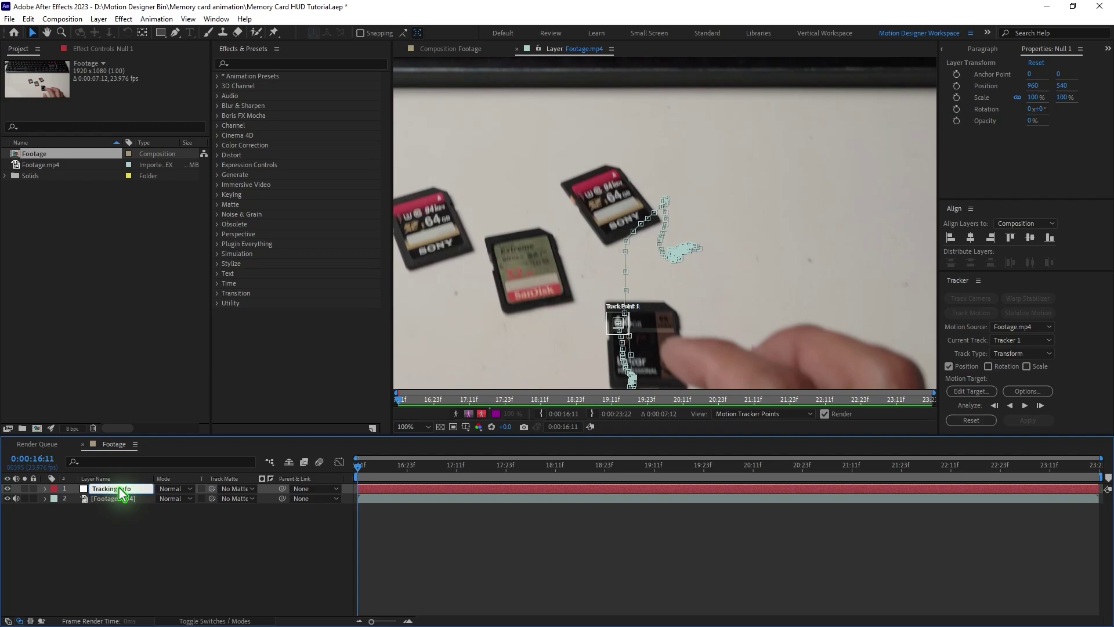
click(161, 537)
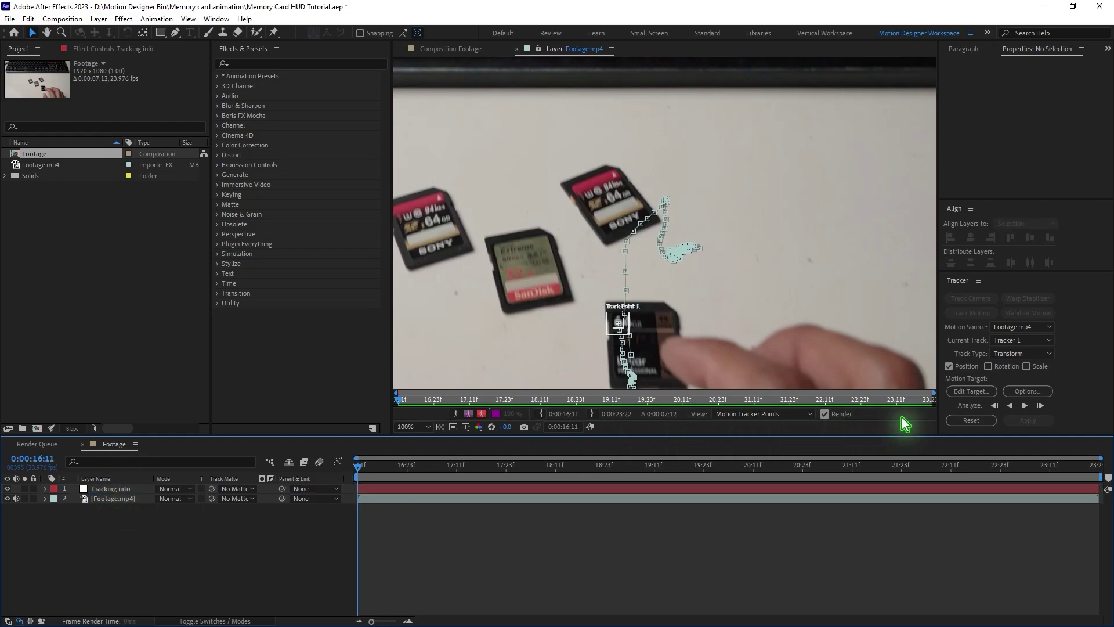
- Set the Tracking info null as the motion target and apply the tracking data to X and Y
click(968, 393)
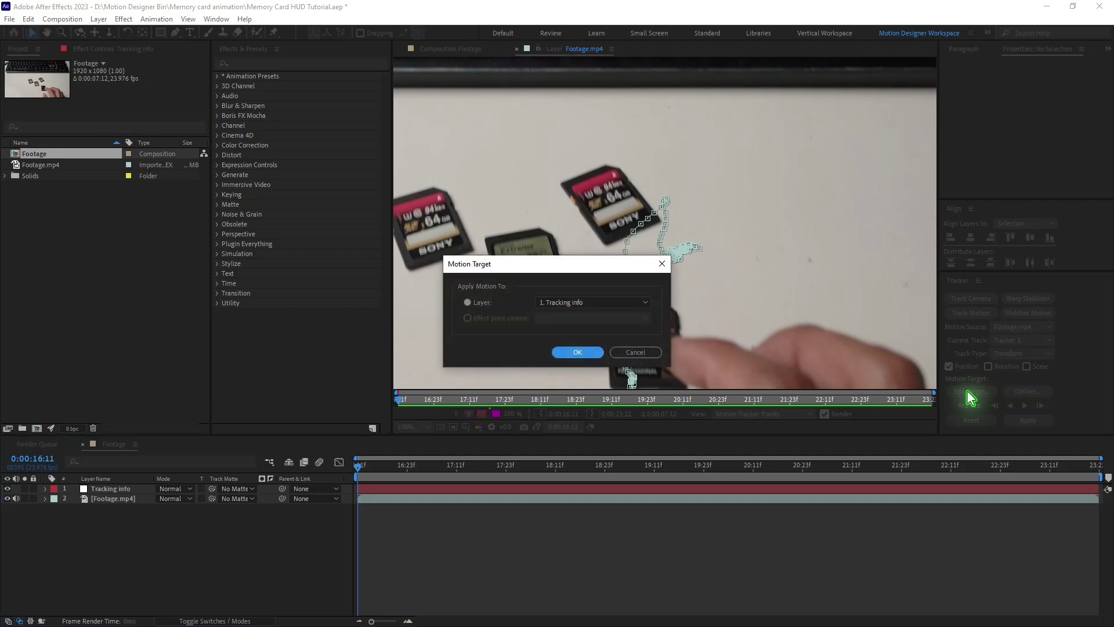
click(601, 304)
click(586, 316)
click(583, 353)
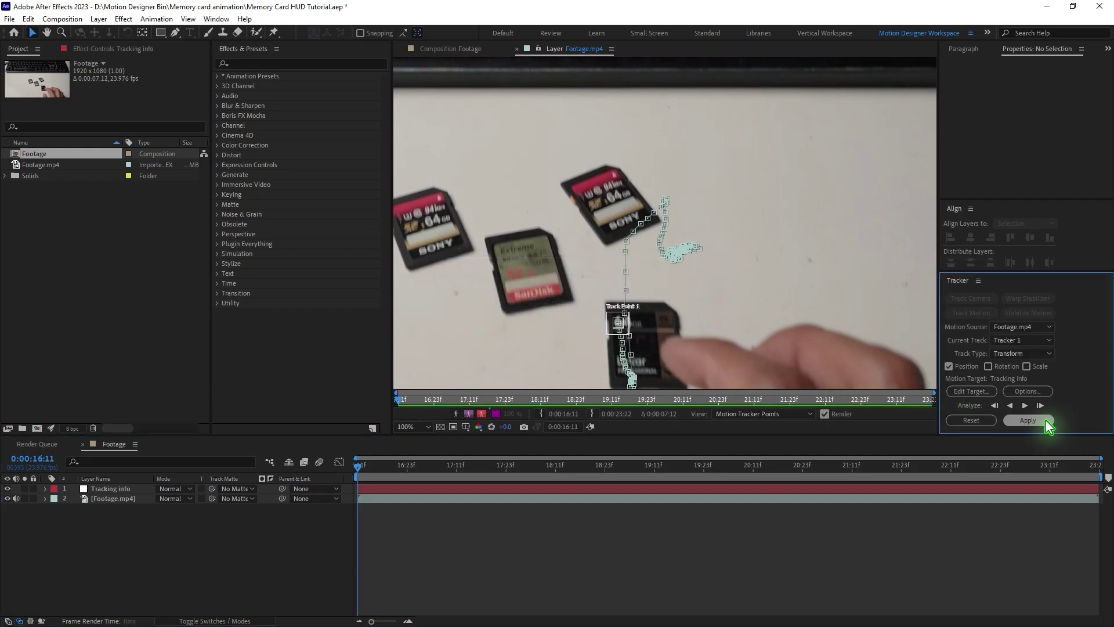
click(1047, 422)
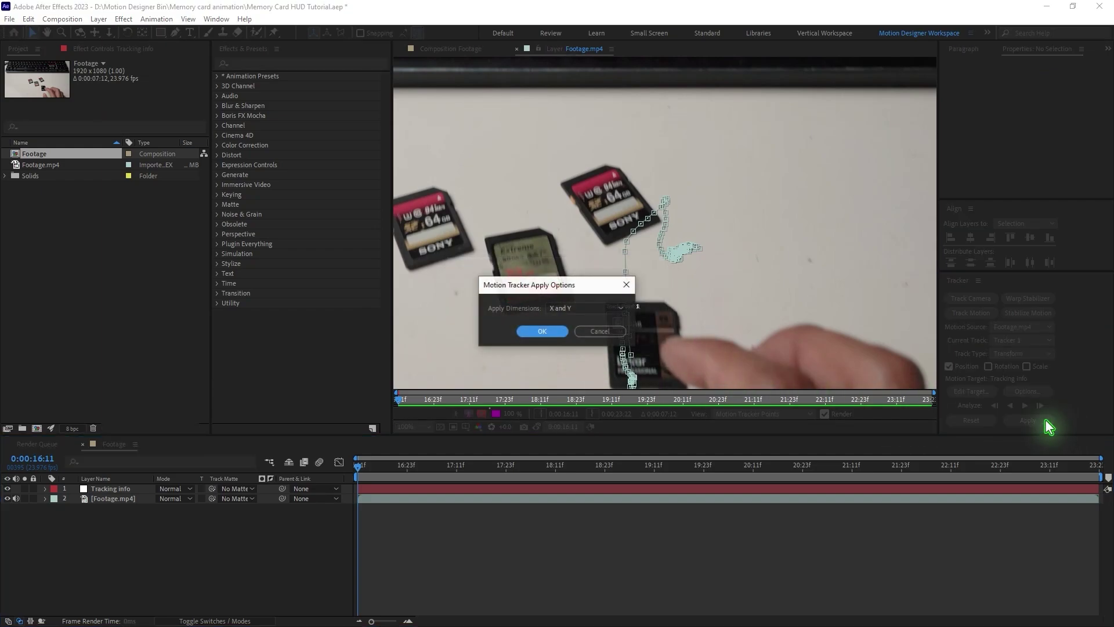
click(542, 329)
- Draw a rounded rectangle shape over the memory cards as a tracking test object
click(160, 33)
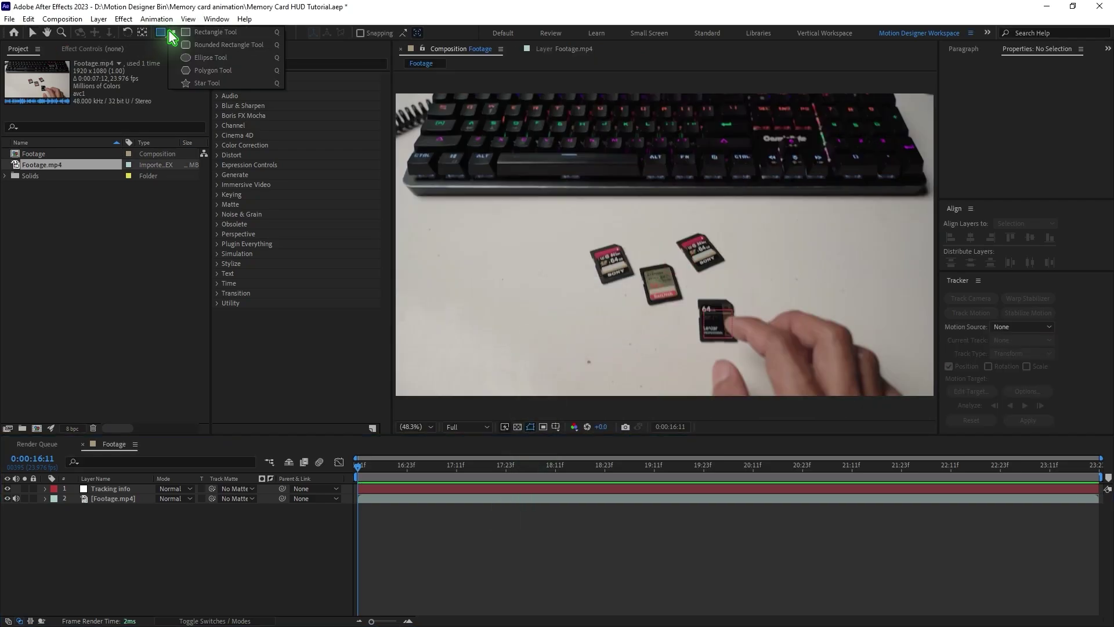
click(236, 46)
mouse_move(667, 228)
mouse_down()
mouse_move(741, 274)
mouse_move(754, 315)
mouse_up()
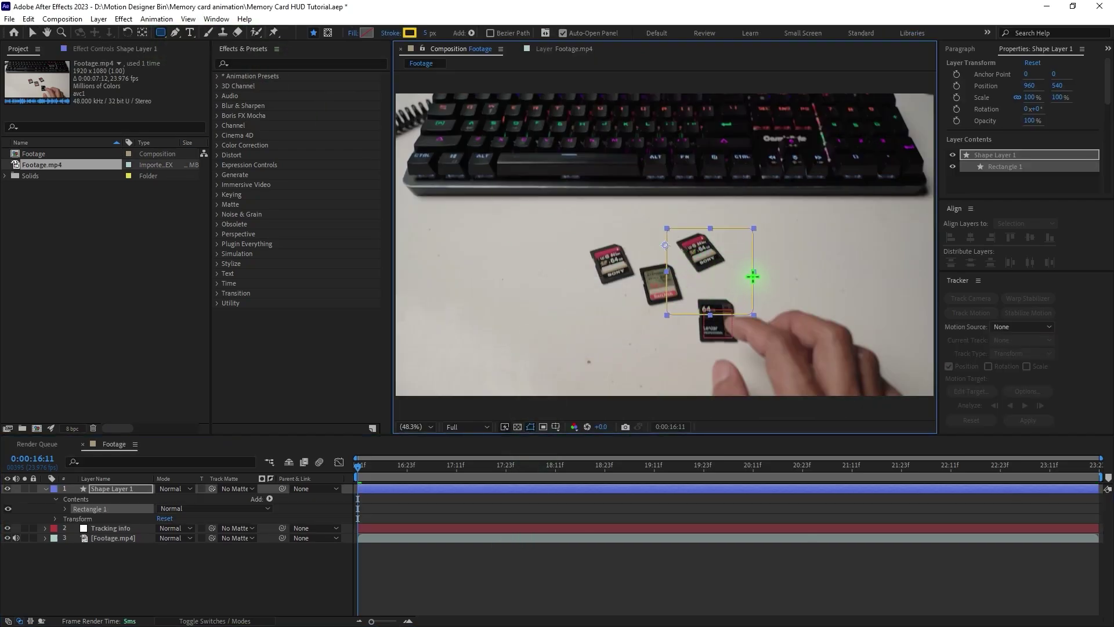
click(268, 588)
- Parent the test rectangle layer to the Tracking info null and play back the composition
key(u)
drag(282, 489, 129, 508)
click(530, 536)
key(space)
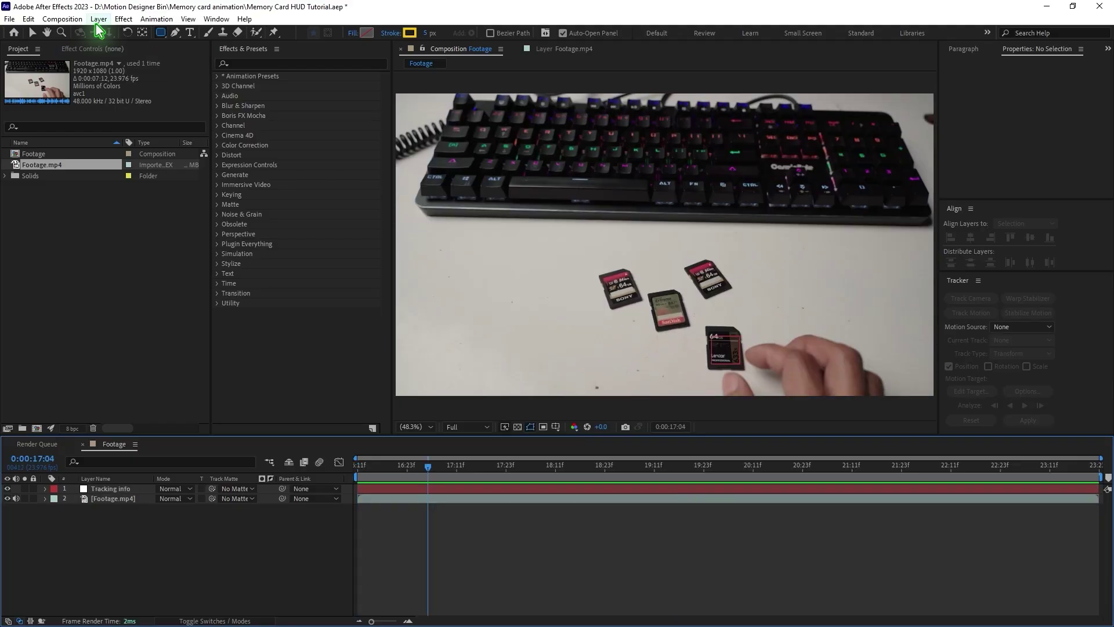
- Create a new composition 400 px wide and 600 px high
click(62, 20)
click(63, 33)
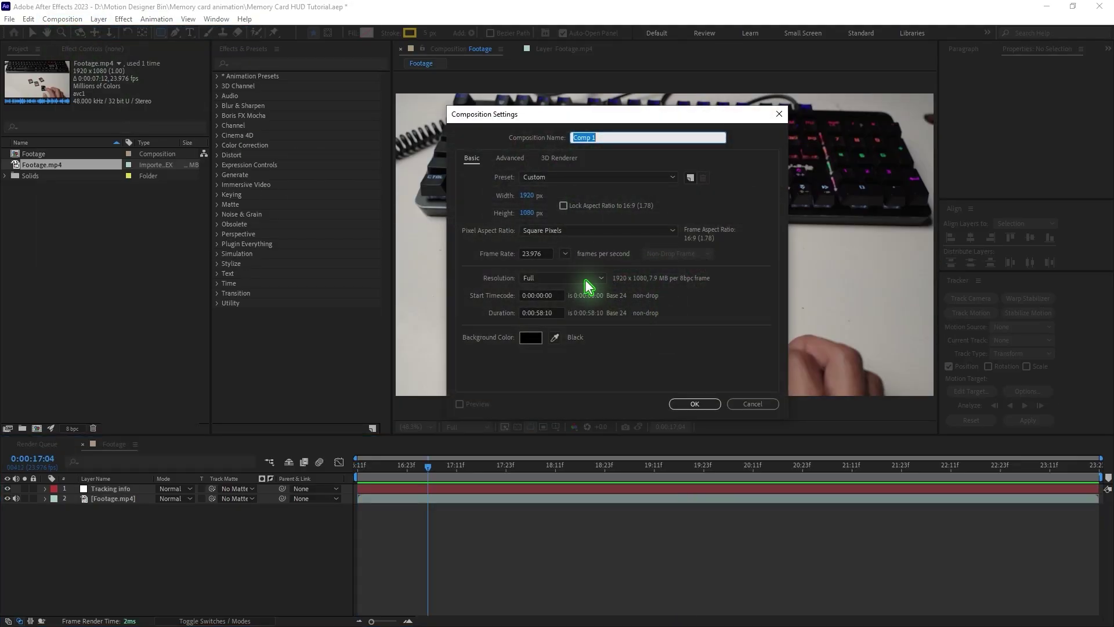
click(528, 198)
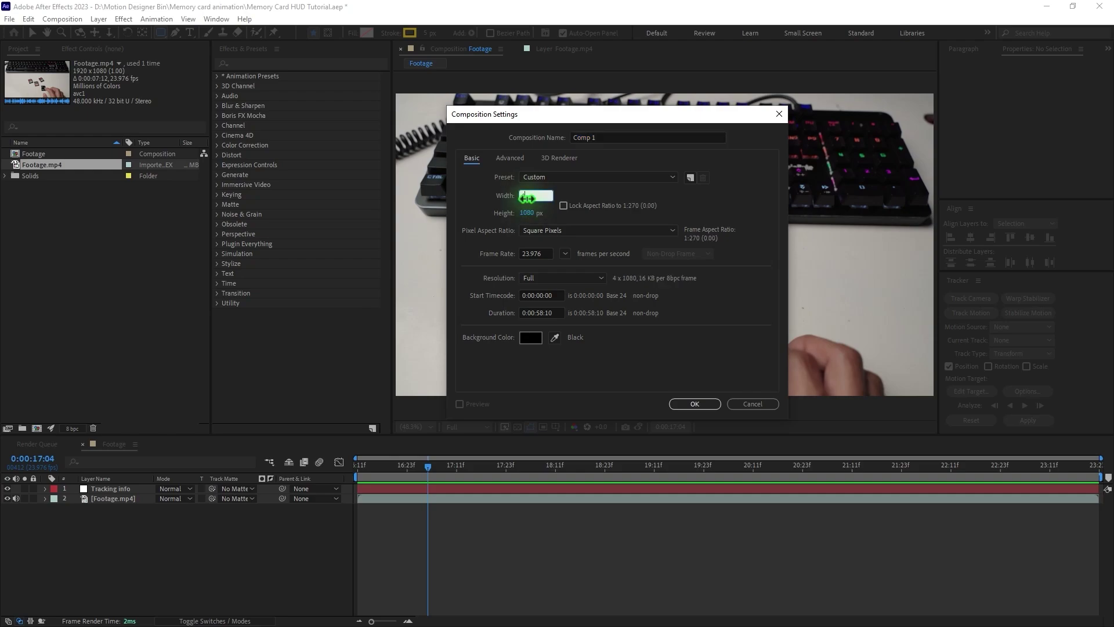
click(532, 220)
text(6)
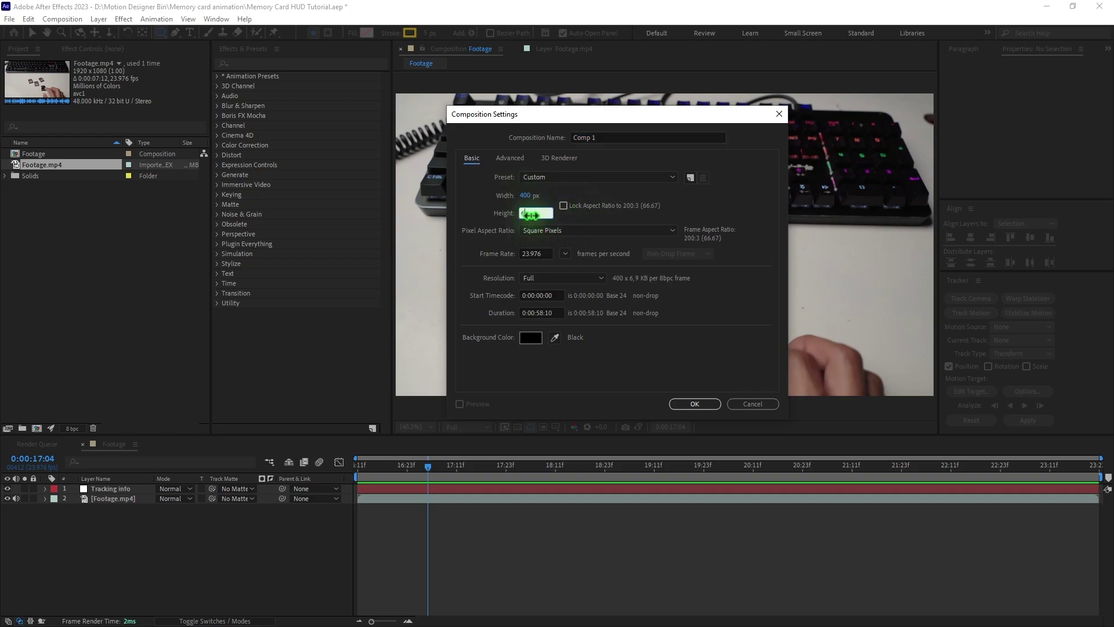
text(00)
key(Return)
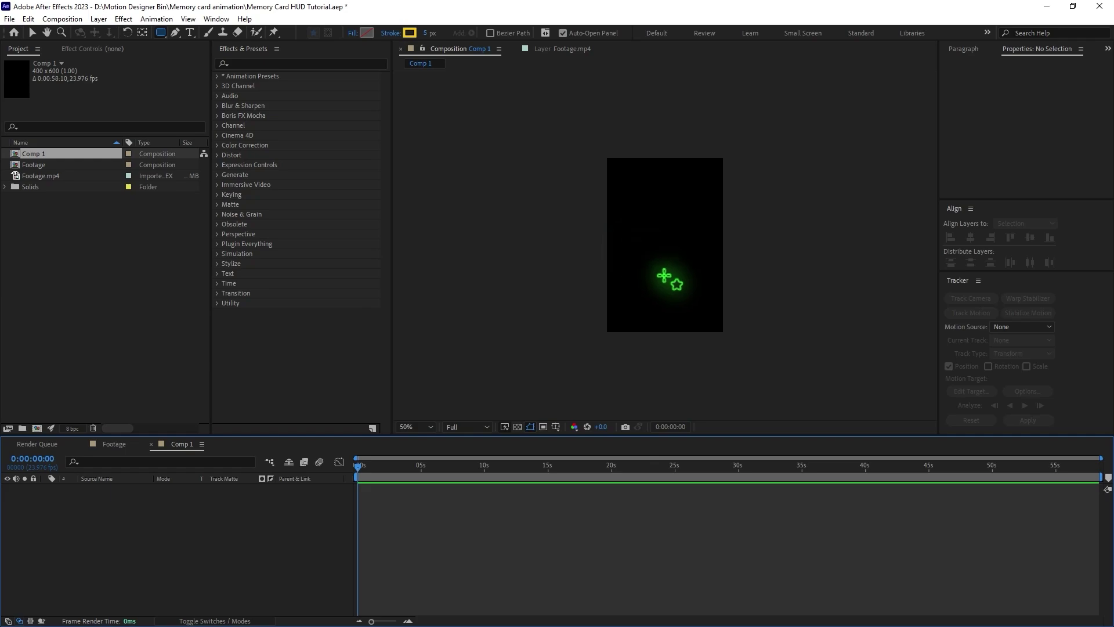
- Add a comp-sized solid layer in white (FFFFFF) to the new composition
click(99, 18)
mouse_move(146, 37)
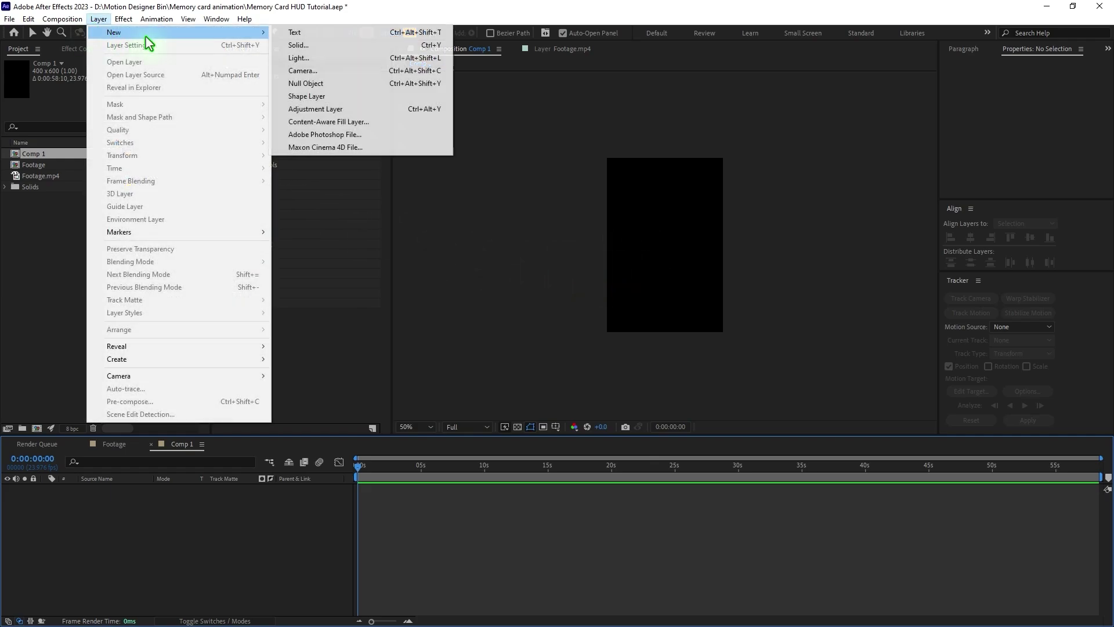
click(323, 46)
click(546, 389)
text(FFFFFF)
click(696, 366)
click(606, 422)
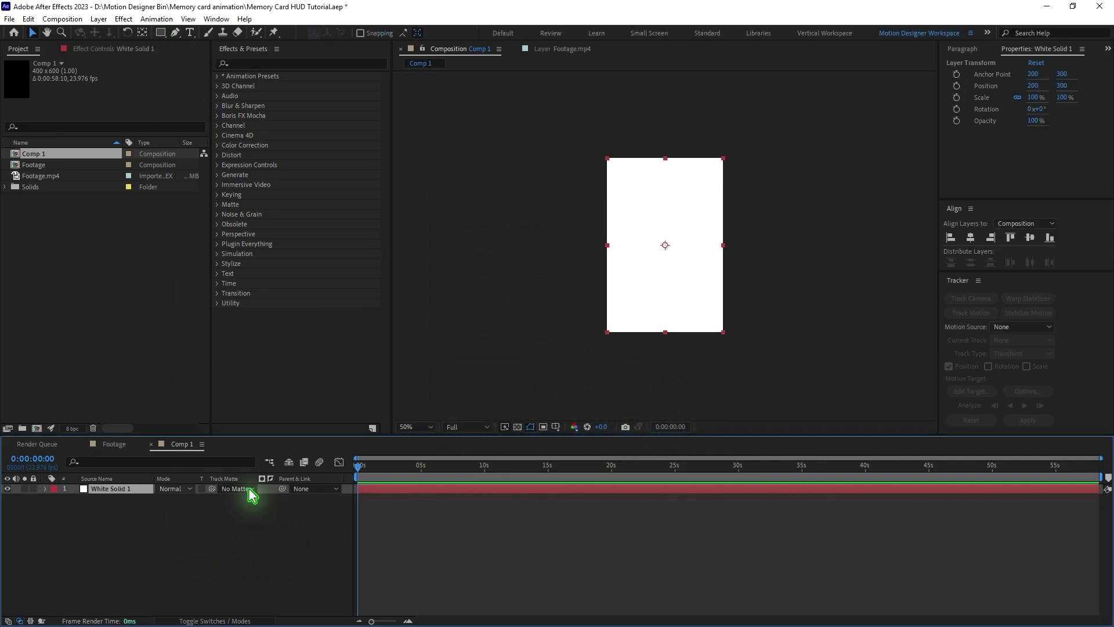
- Add a rectangular mask to the white solid and reshape it into a thin horizontal band extending past both sides of the composition
click(164, 34)
double_click(161, 33)
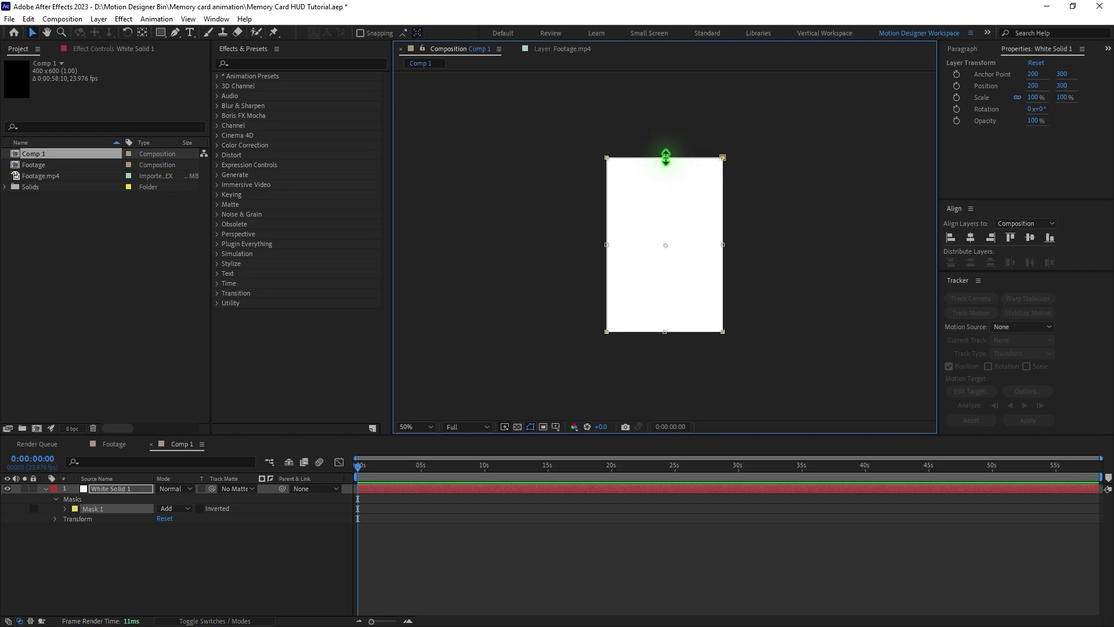
drag(668, 184, 672, 237)
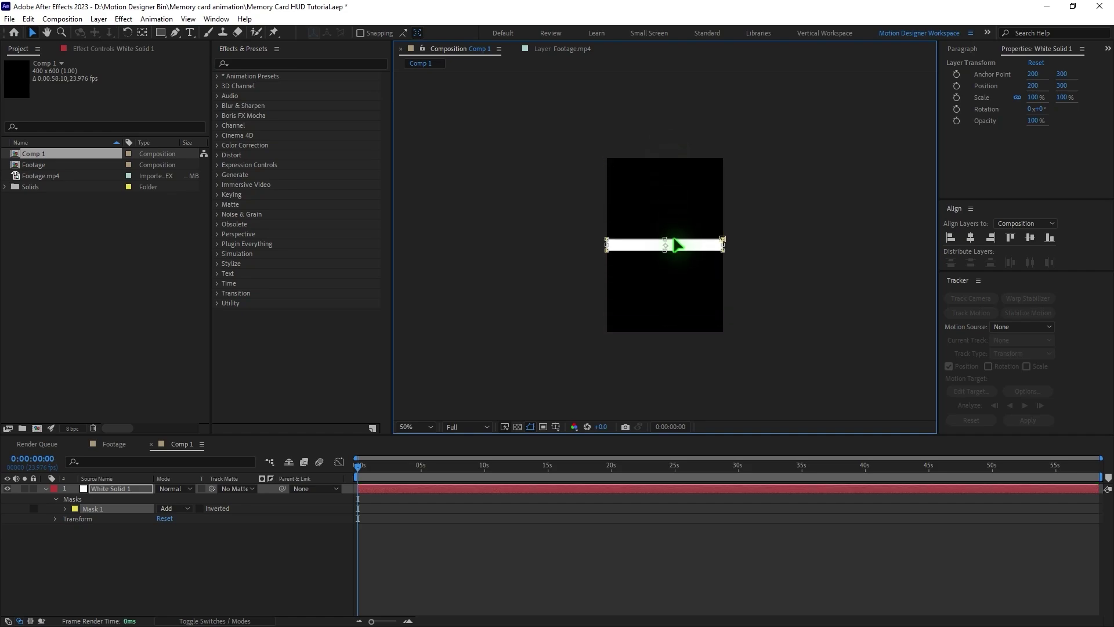
drag(604, 245, 545, 247)
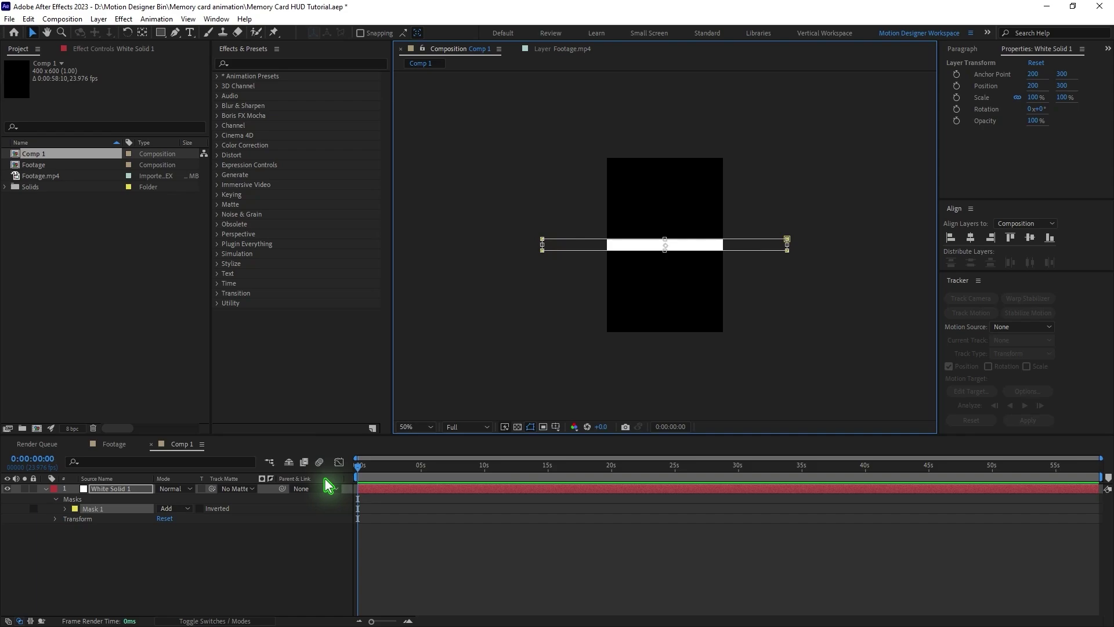
- Feather the band mask, trying 200 pixels and settling on 50 pixels
key(f)
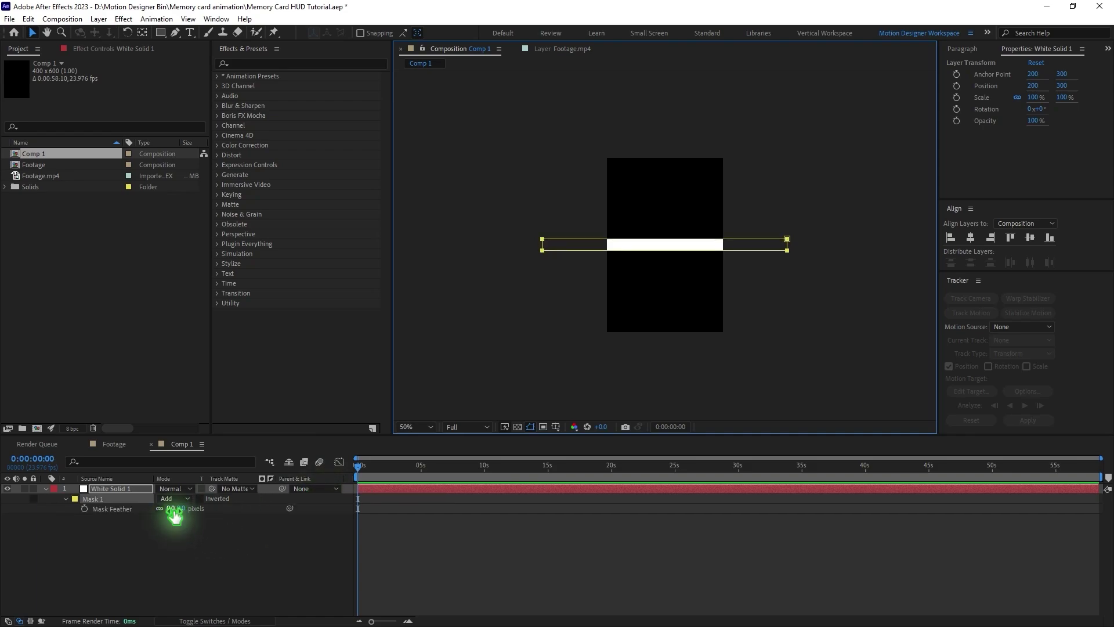
click(172, 509)
text(200)
key(Return)
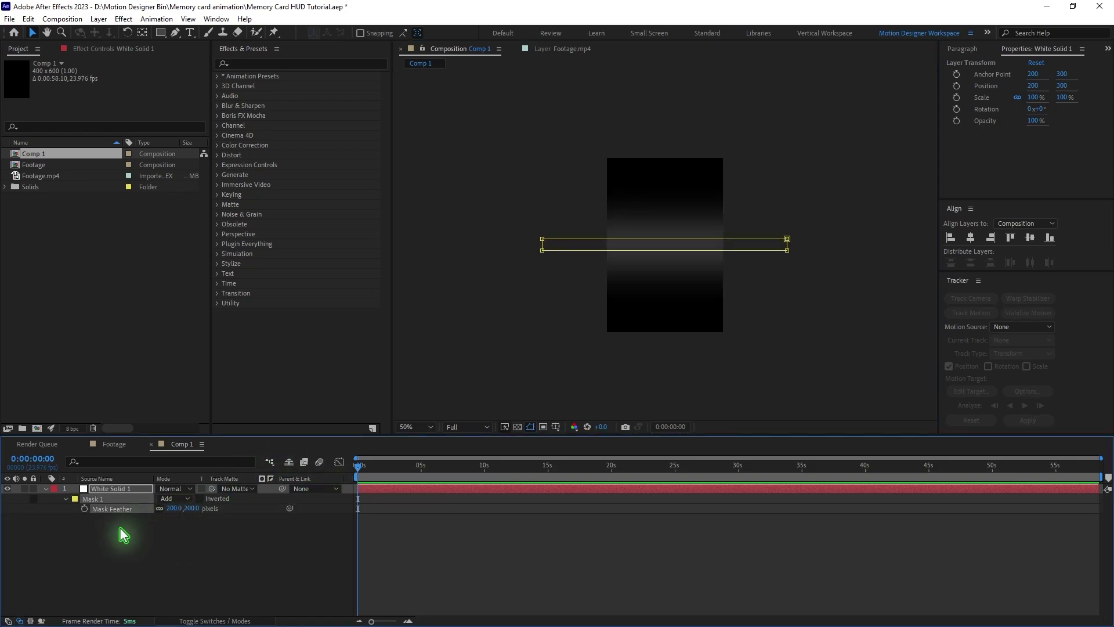
click(174, 509)
text(50)
key(Return)
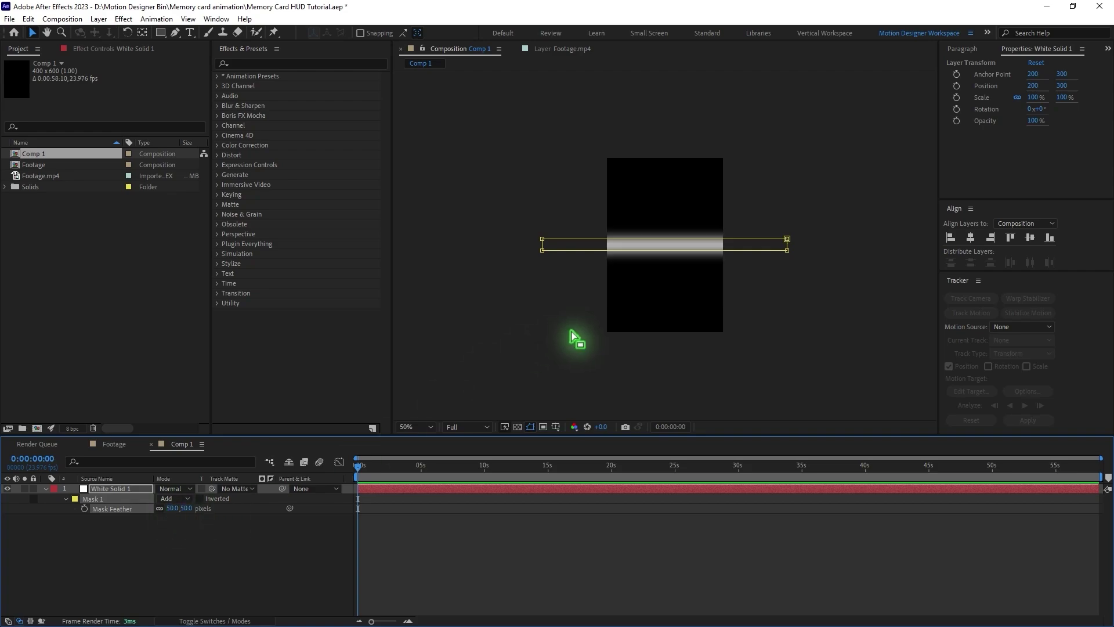
- Move the band mask just below the composition's bottom edge and keyframe its mask path at 0:00:00:00
click(682, 252)
drag(666, 252, 700, 350)
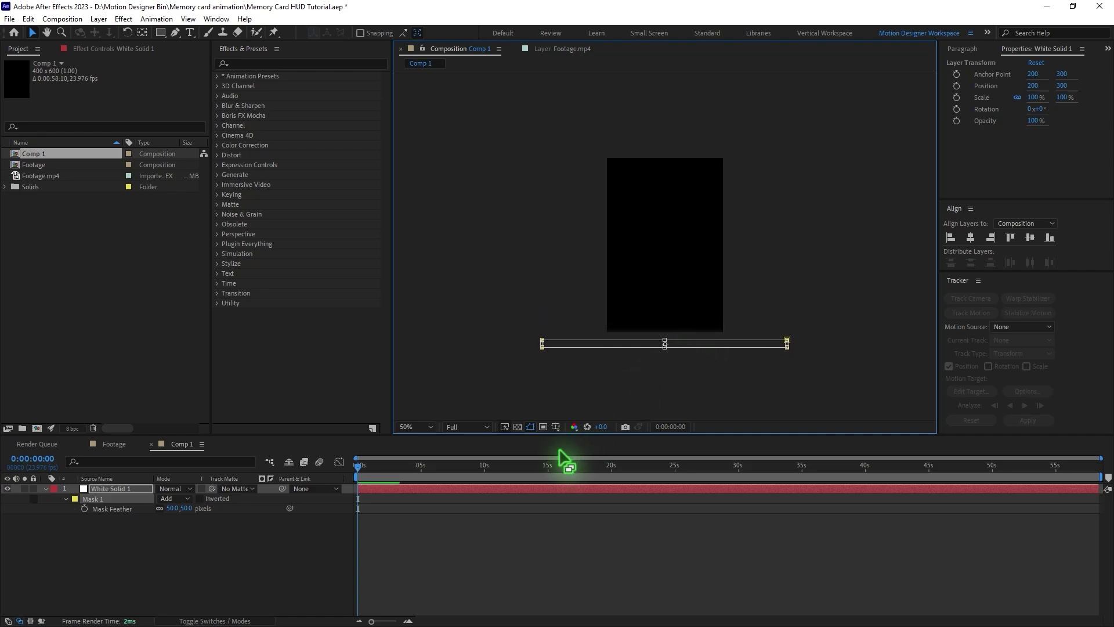
key(p)
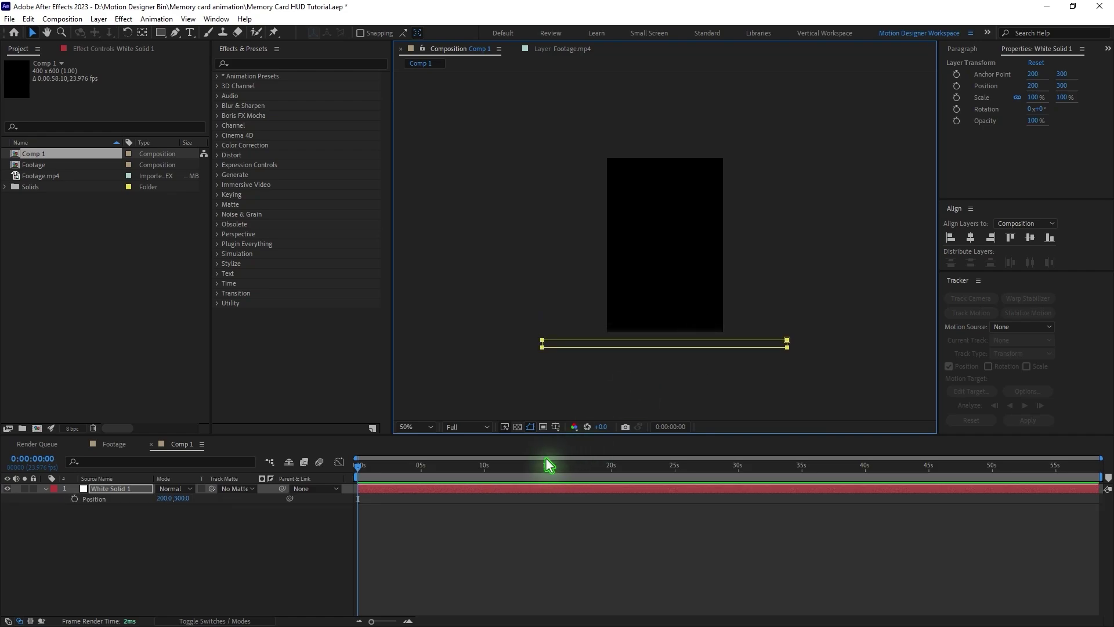
click(144, 487)
key(m)
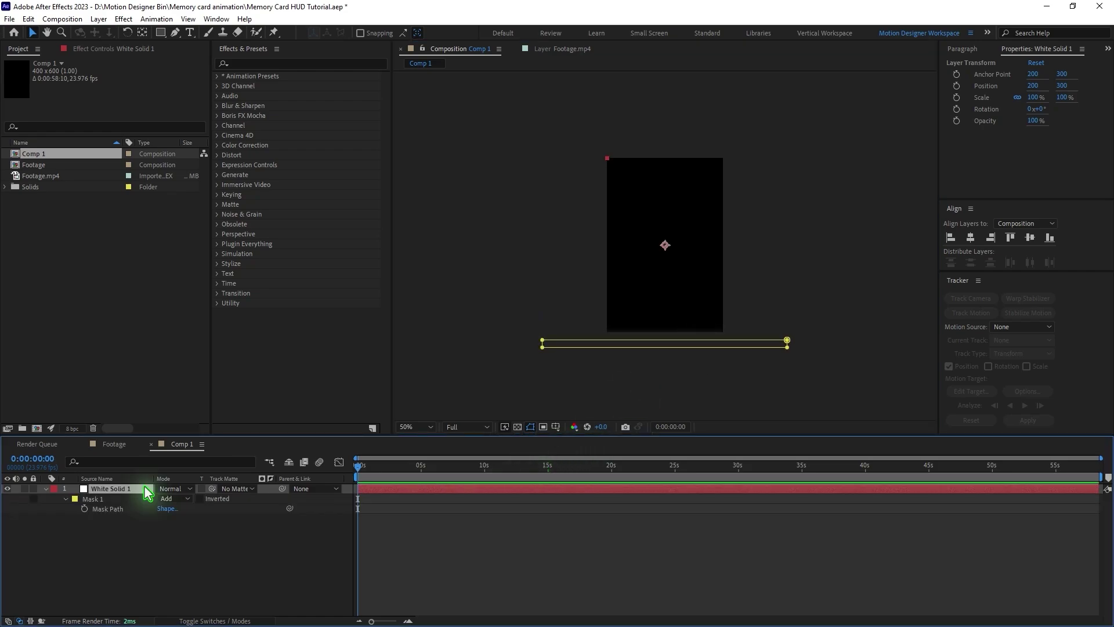
click(85, 509)
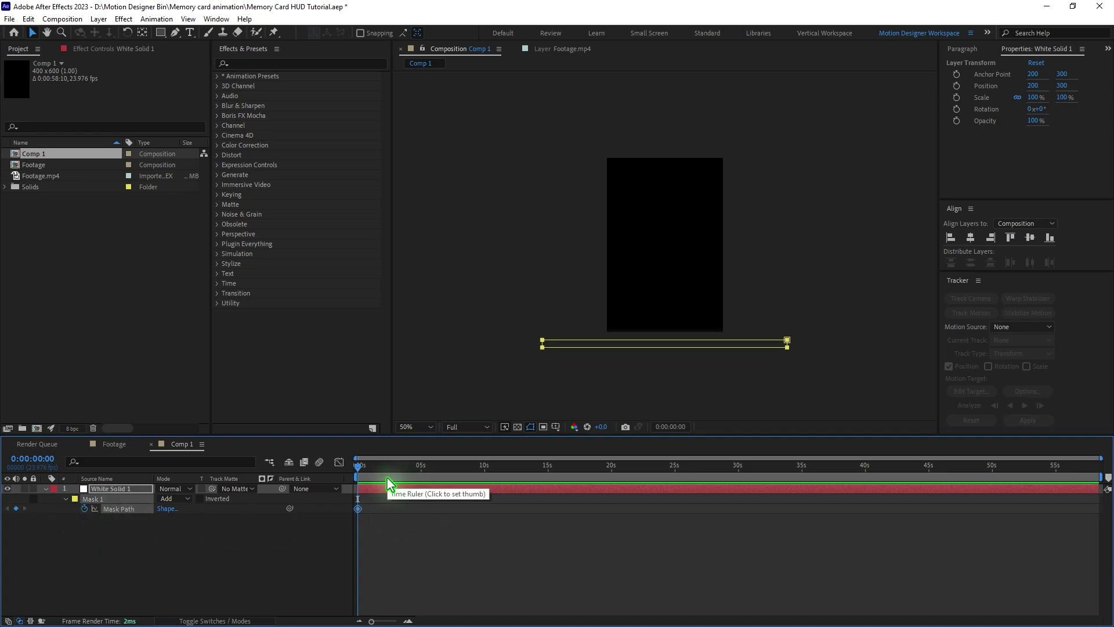
- At 0:00:00:10, move the band mask above the composition's top edge to animate an upward sweep
click(409, 622)
key(shift+Page_Down)
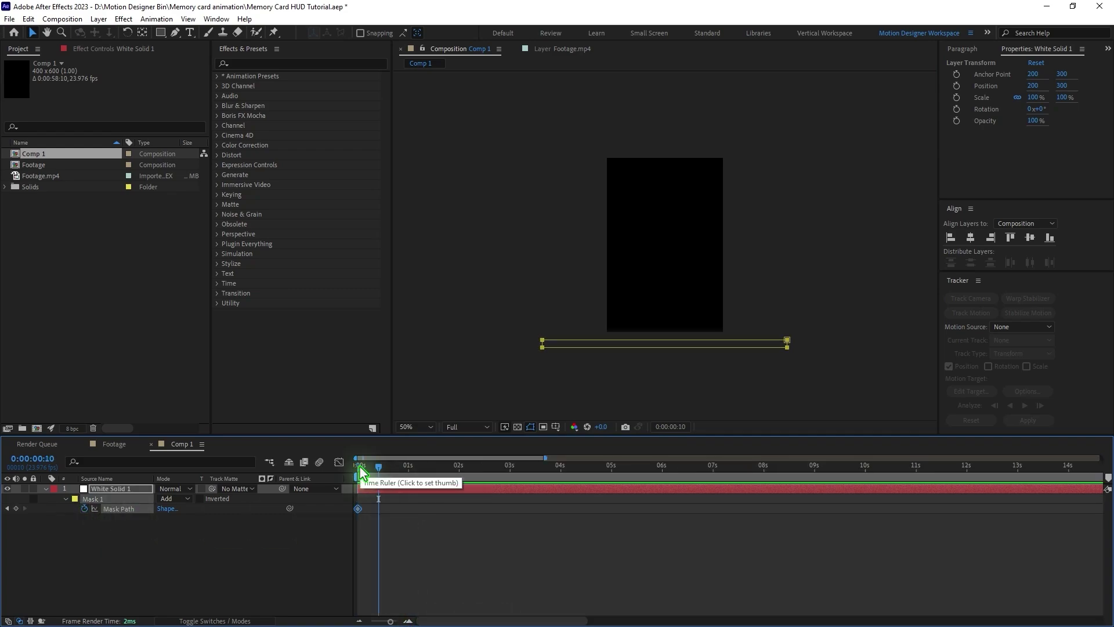
click(620, 350)
drag(715, 352, 718, 144)
- Keyframe the white solid's opacity to fade in from 0% to 100% and back to 0% during the sweep
key(shift+t)
drag(400, 467, 331, 479)
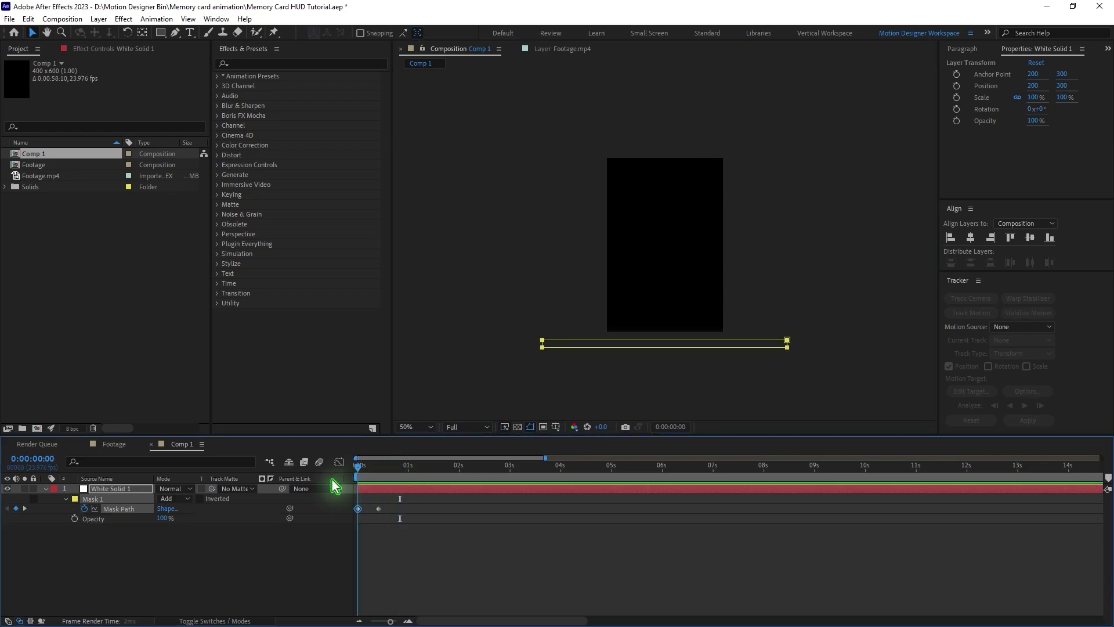
click(74, 518)
click(409, 621)
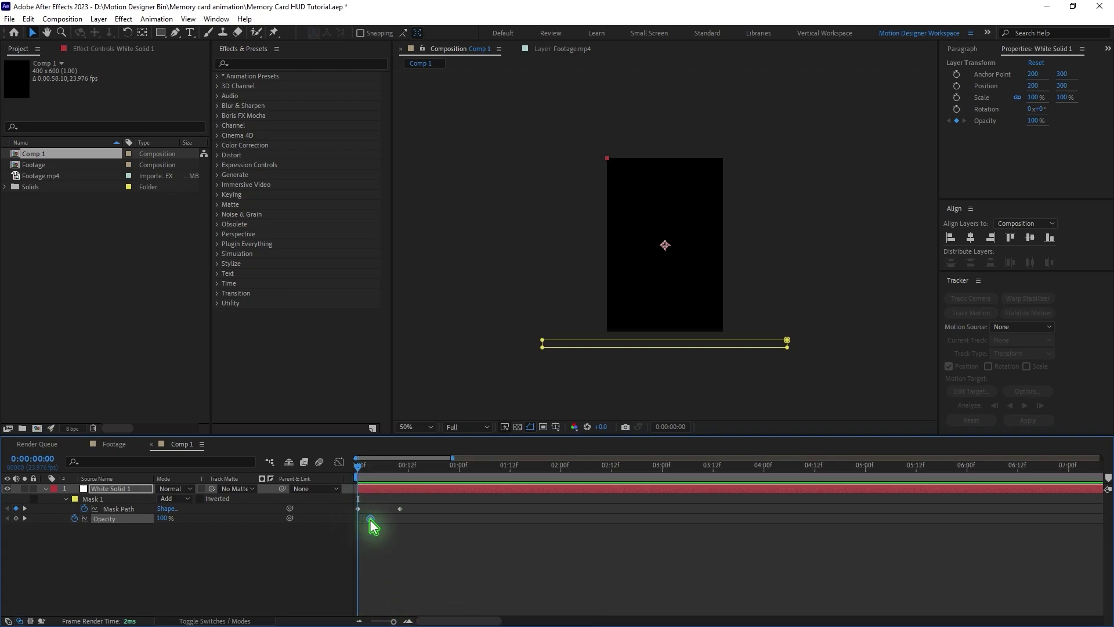
drag(165, 519, 106, 520)
drag(357, 469, 391, 469)
key(alt+shift+t)
drag(391, 469, 396, 469)
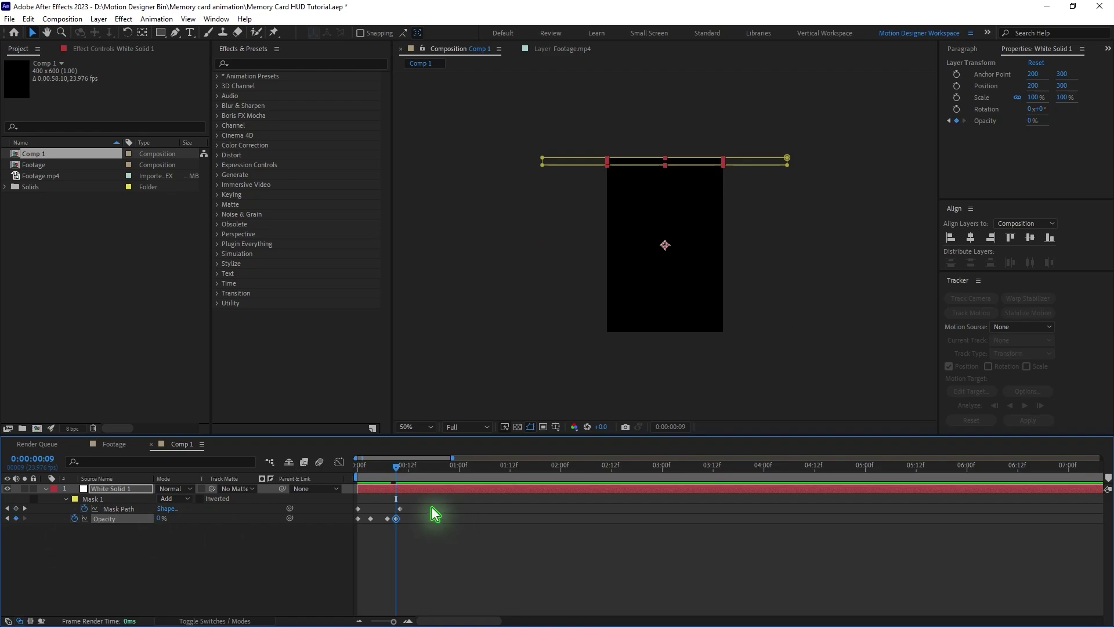
- Apply Easy Ease to all Mask Path and Opacity keyframes of the white solid
drag(442, 506, 281, 524)
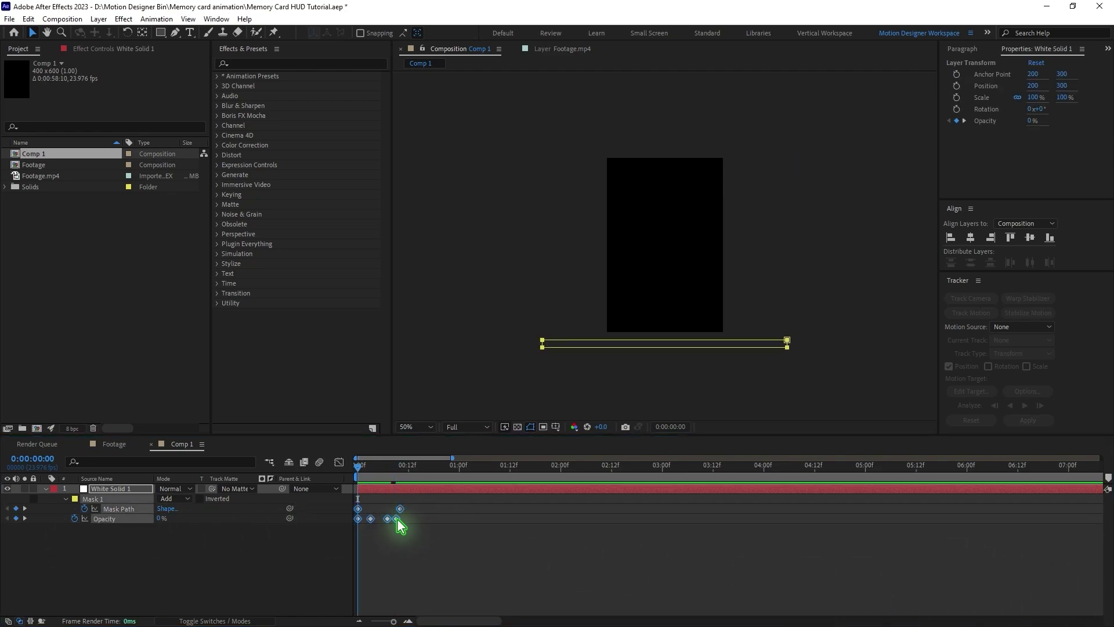
right_click(396, 519)
mouse_move(476, 511)
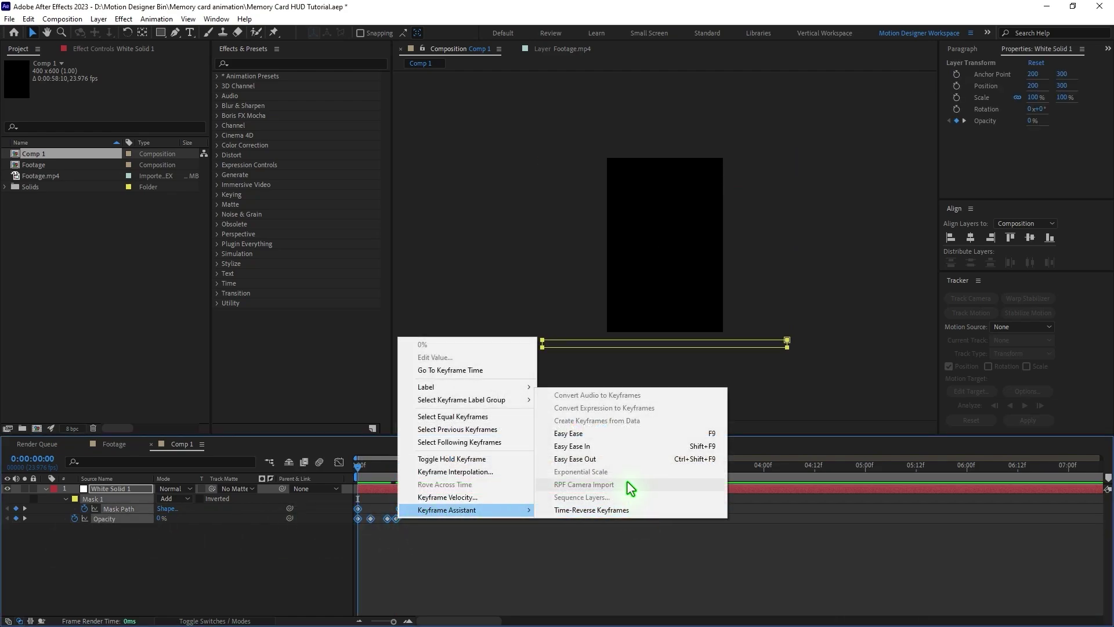
click(624, 434)
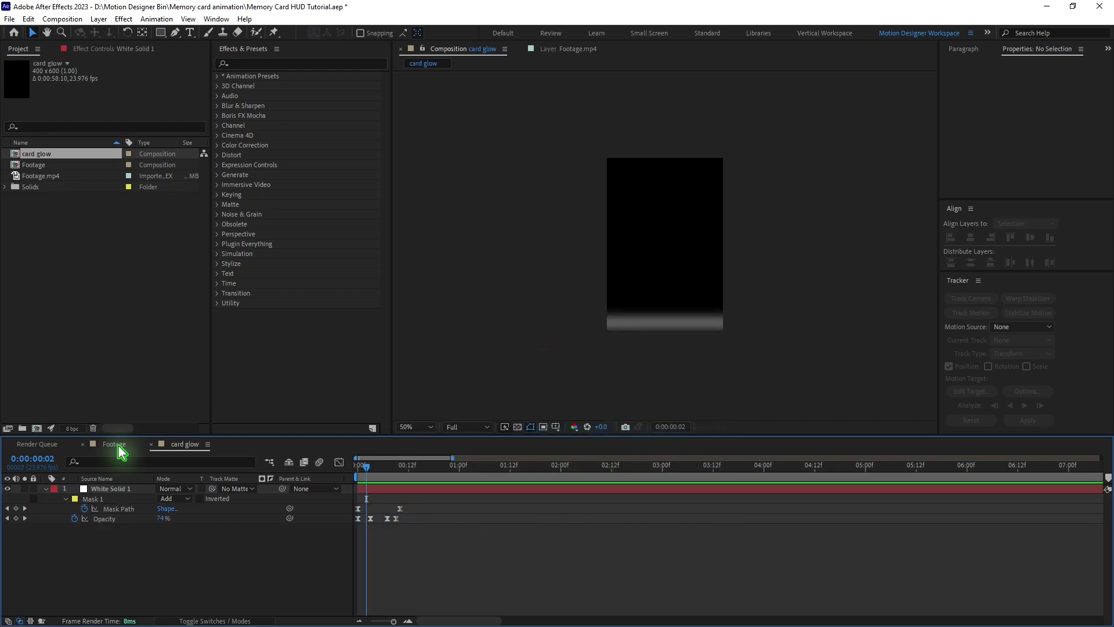
- Place the card glow composition as the top layer in the Footage composition and scale it down over the Lexar card
click(115, 444)
drag(55, 151, 149, 499)
click(370, 467)
key(s)
drag(667, 280, 727, 348)
drag(178, 499, 166, 499)
- Rotate the card glow layer to -2° and adjust its size and position to match the Lexar card
scroll(713, 387, up, 2)
drag(761, 294, 759, 301)
key(r)
drag(782, 305, 769, 286)
drag(749, 268, 736, 291)
drag(171, 498, 173, 499)
drag(690, 312, 687, 316)
- Start the card glow layer at 0:00:17:01 and refit it over the Lexar card at 30.8% scale
drag(369, 468, 398, 476)
key([)
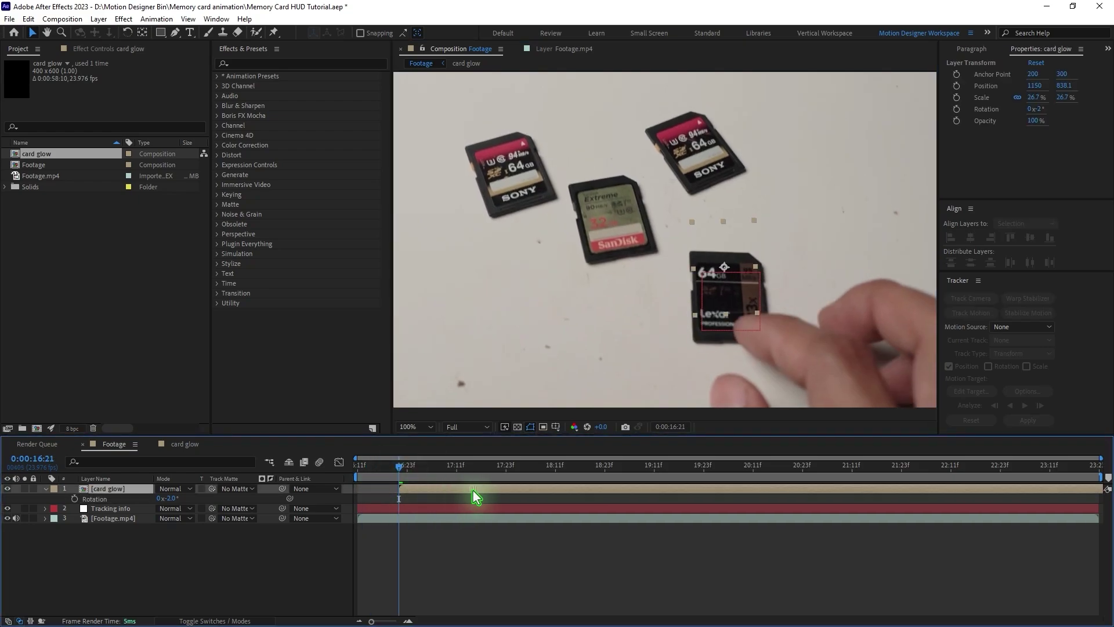
drag(491, 468, 411, 476)
drag(717, 307, 728, 308)
key(Page_Down)
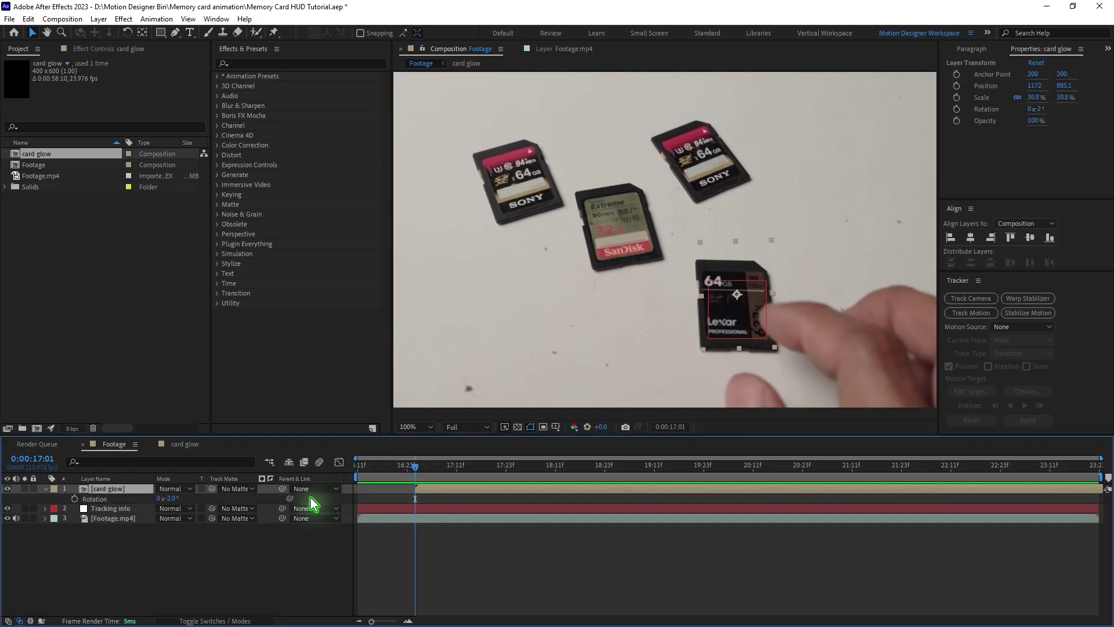
- Parent the card glow layer to the Tracking info null and play back the composition
drag(282, 489, 111, 509)
click(468, 528)
key(space)
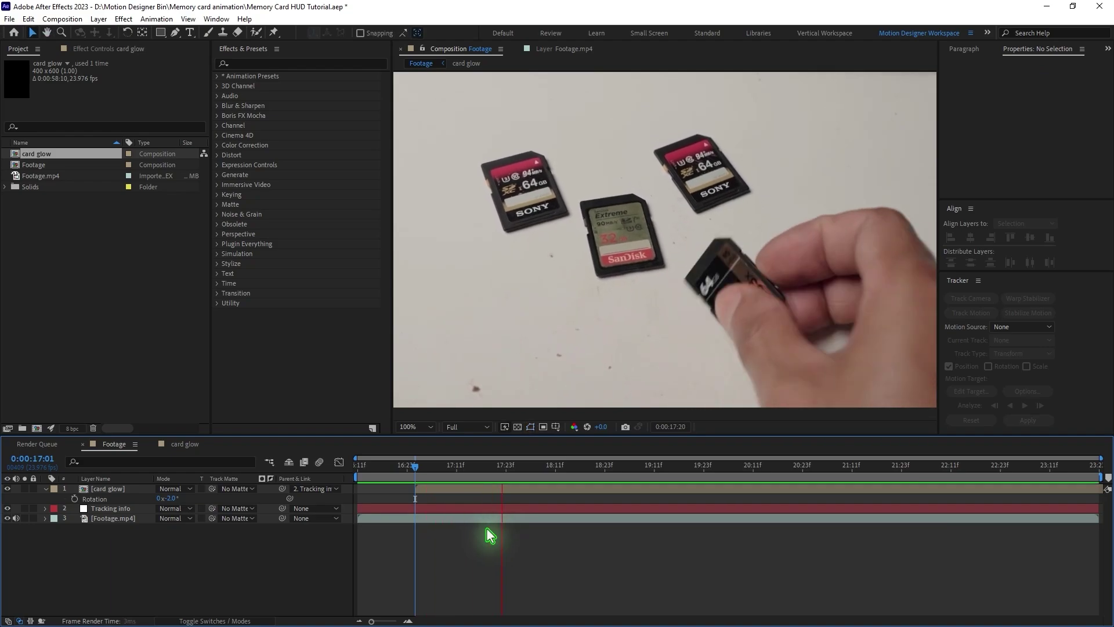
key(space)
- Try the Screen blending mode on the card glow layer, then settle on Add
drag(416, 470, 434, 472)
click(174, 489)
click(231, 266)
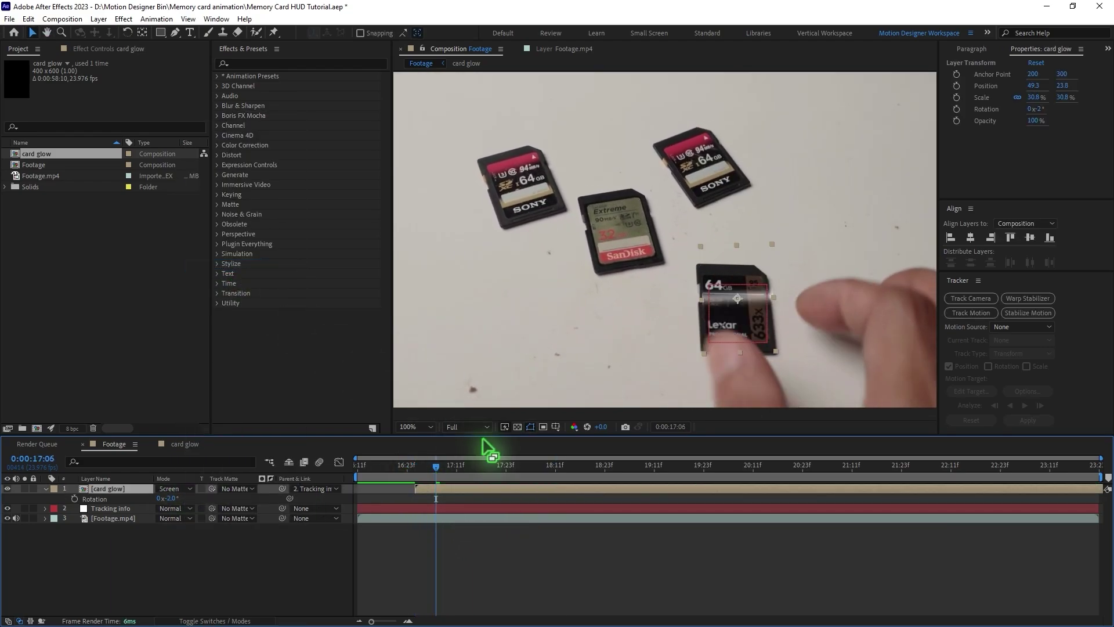
click(186, 488)
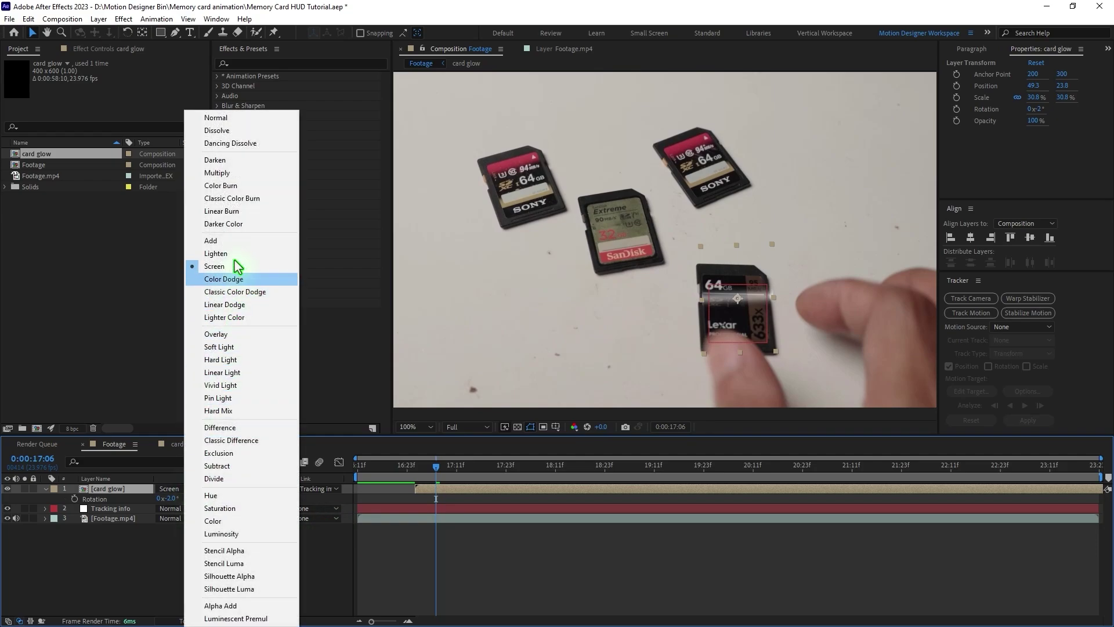
click(231, 241)
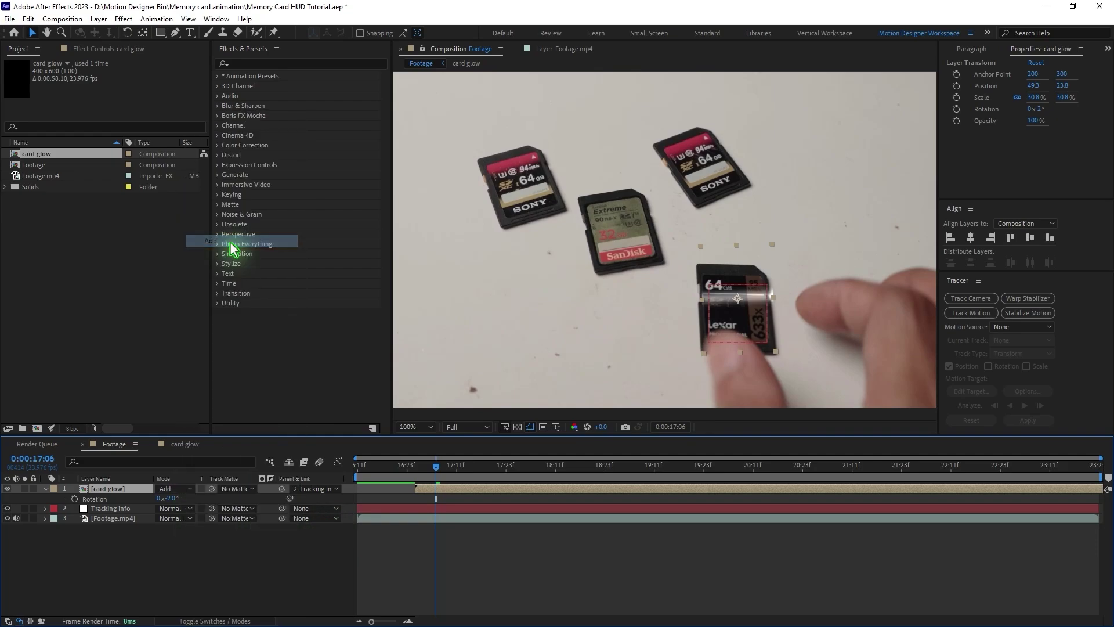
- Set up the Pen tool with no stroke and a black 000000 fill for drawing a shape
click(175, 33)
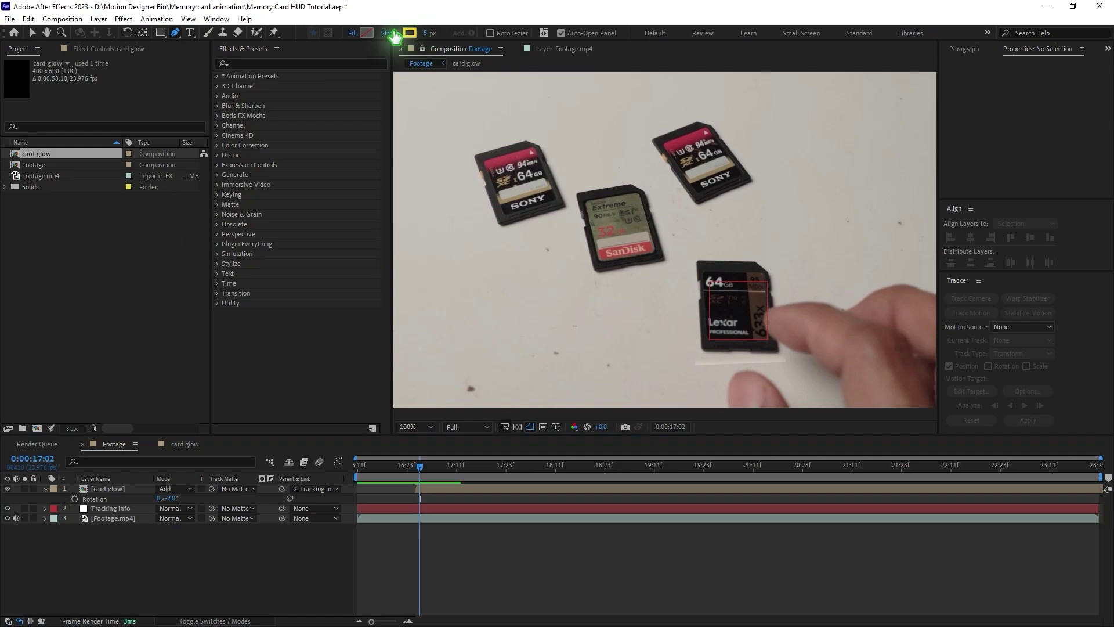
click(392, 34)
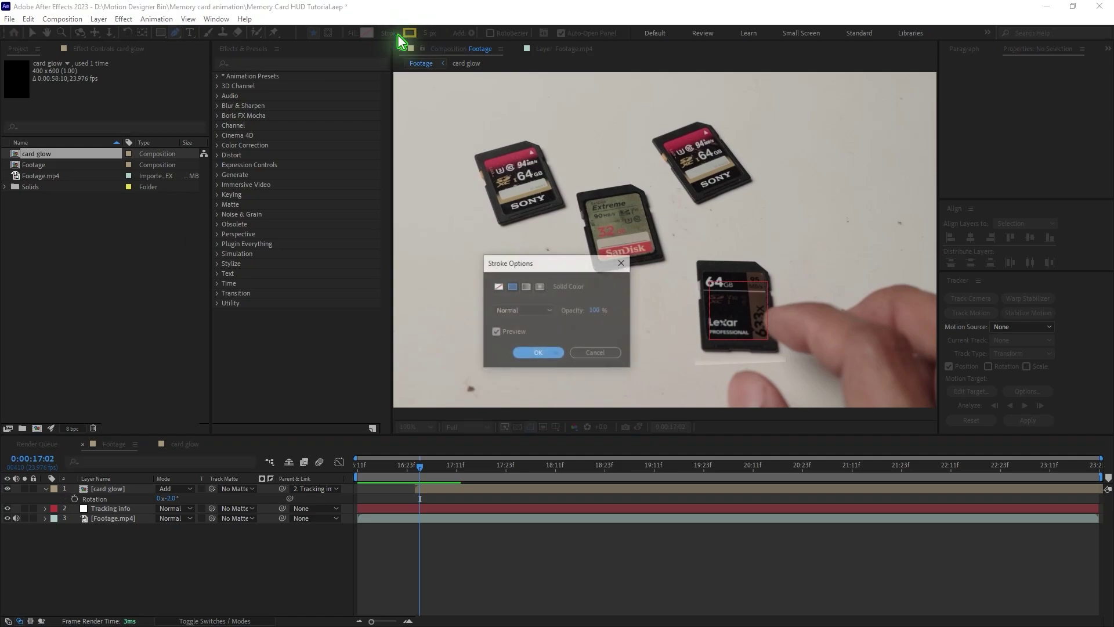
click(534, 354)
click(364, 34)
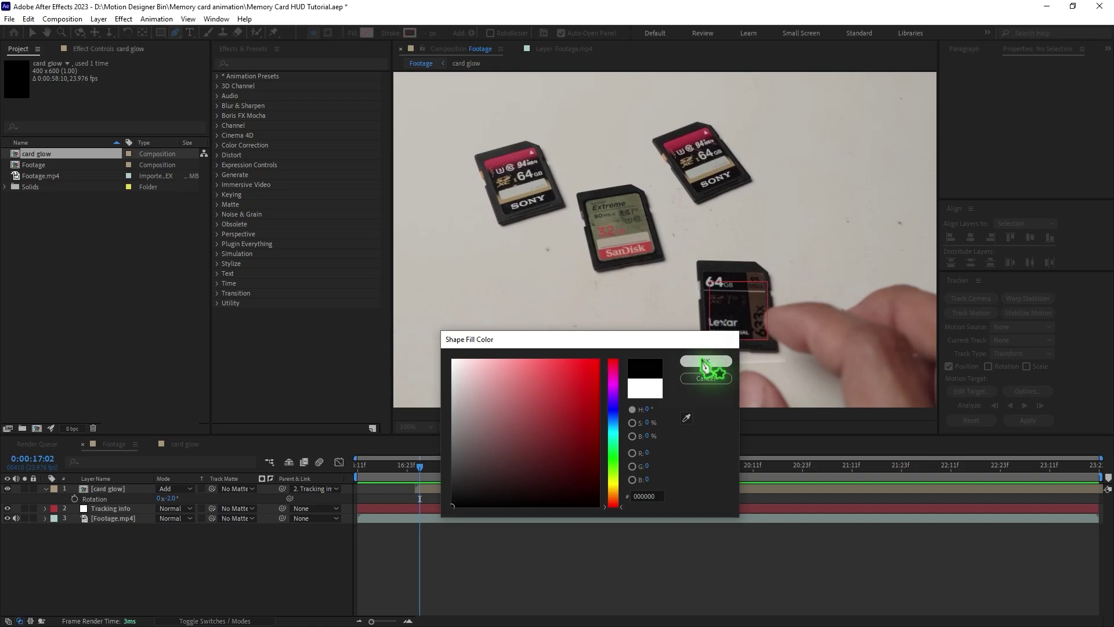
click(706, 361)
- Draw a closed shape along the Lexar card's outline, including its cut corner, and name the layer mask
key(grave)
scroll(616, 397, up, 1)
drag(686, 306, 620, 252)
click(502, 266)
click(616, 269)
click(640, 290)
click(660, 446)
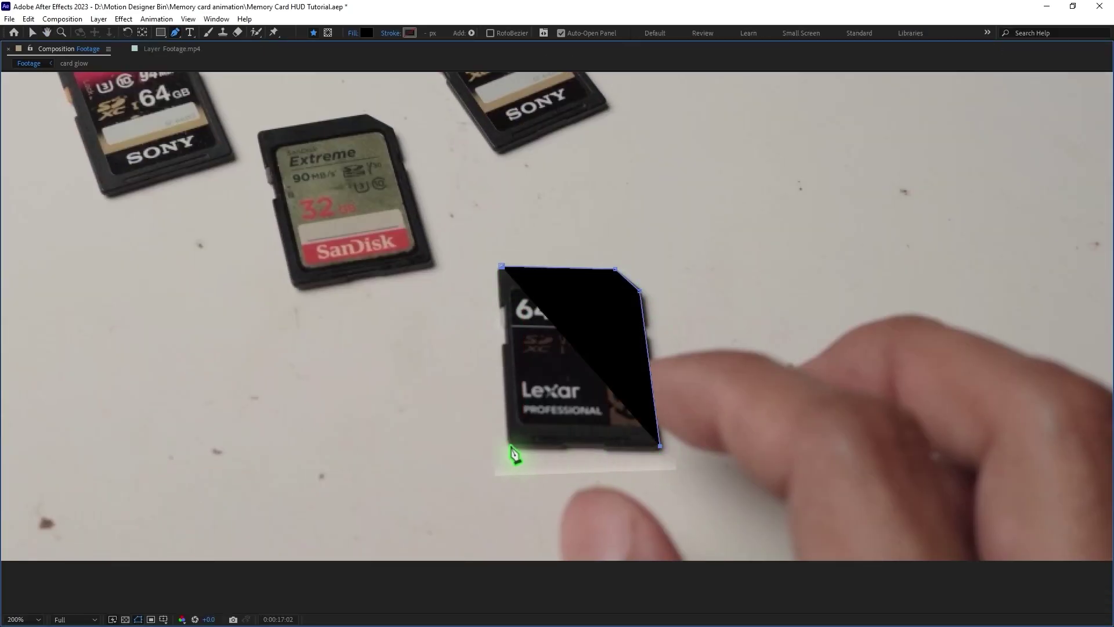
click(510, 447)
click(501, 266)
text(mask)
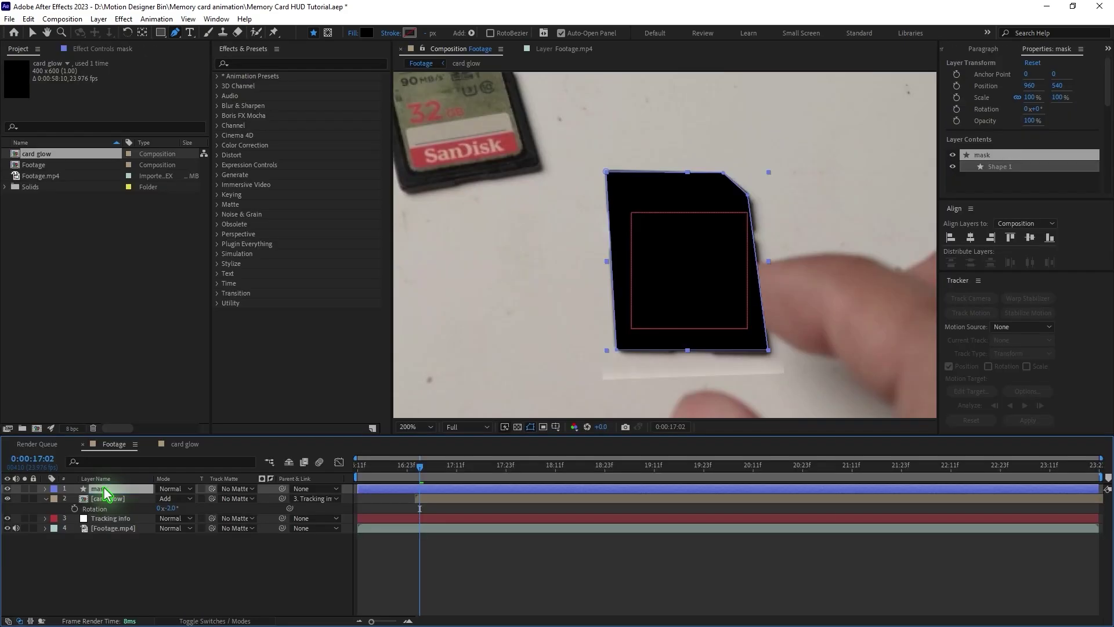
- Parent the mask layer to the Tracking info null and trim it to run from 0:00:17:01 to 0:00:17:09
drag(284, 489, 112, 519)
click(406, 585)
drag(373, 490, 420, 490)
click(448, 467)
key(alt+bracketright)
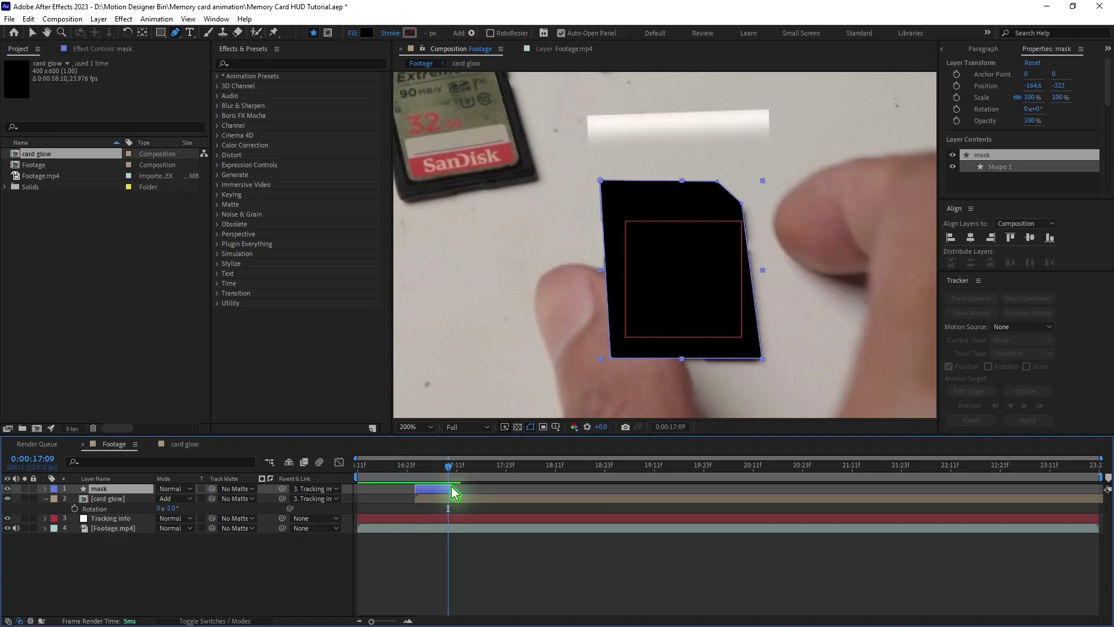
- Trim the card glow layer's end to 0:00:17:09 and use the mask layer as its track matte
click(464, 501)
key(alt+bracketright)
click(46, 498)
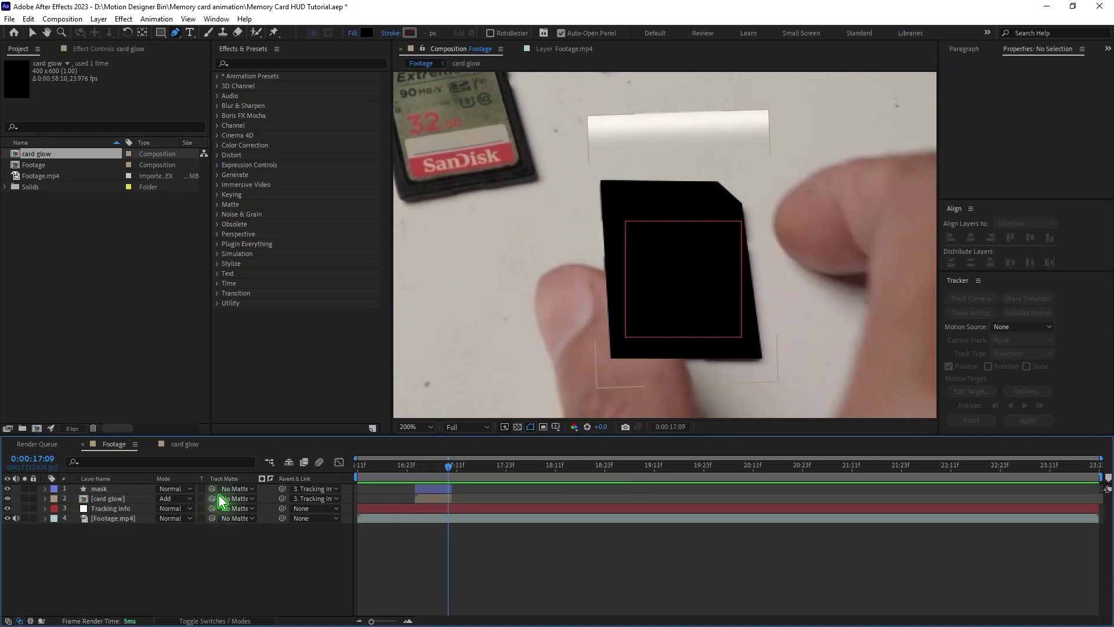
click(232, 499)
click(263, 530)
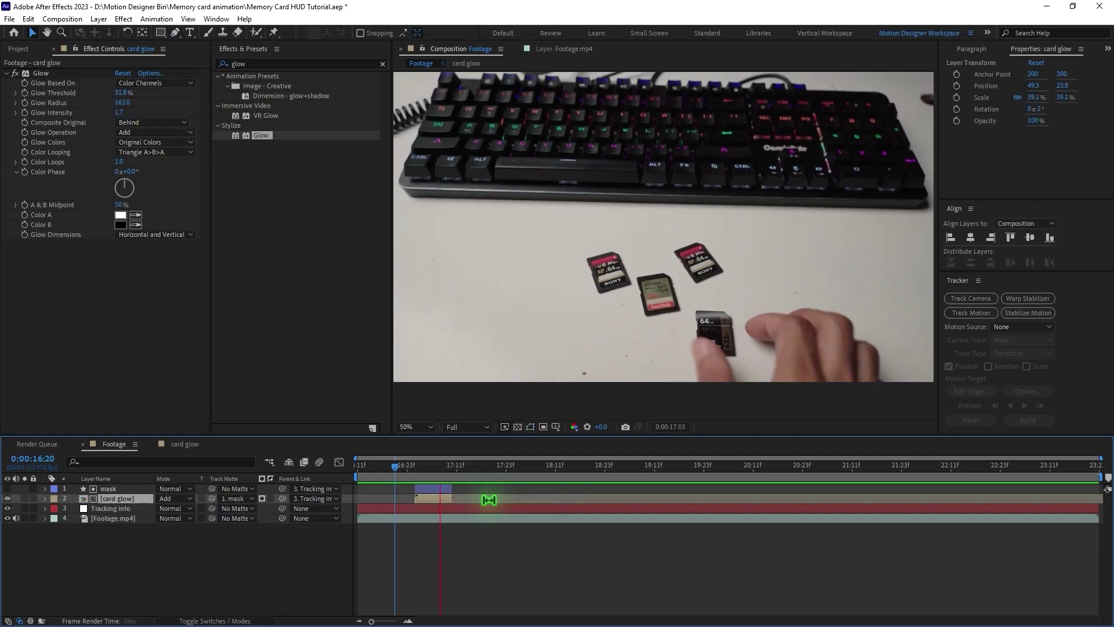
mouse_move(395, 476)
mouse_down()
mouse_move(409, 478)
mouse_move(376, 480)
mouse_move(407, 479)
mouse_move(397, 483)
mouse_up()
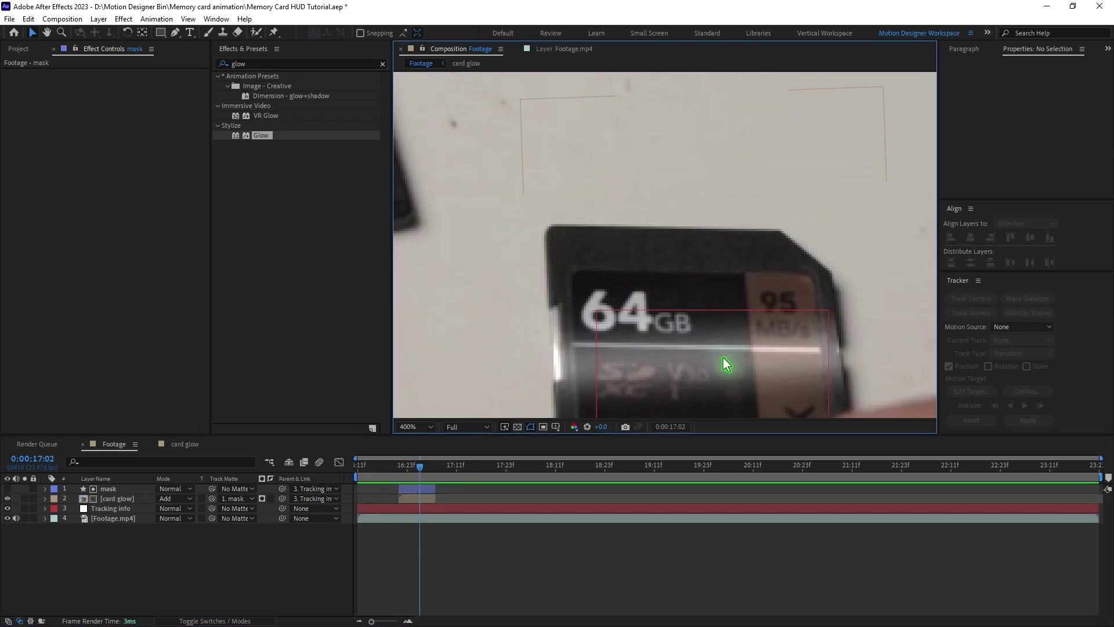
scroll(722, 357, down, 3)
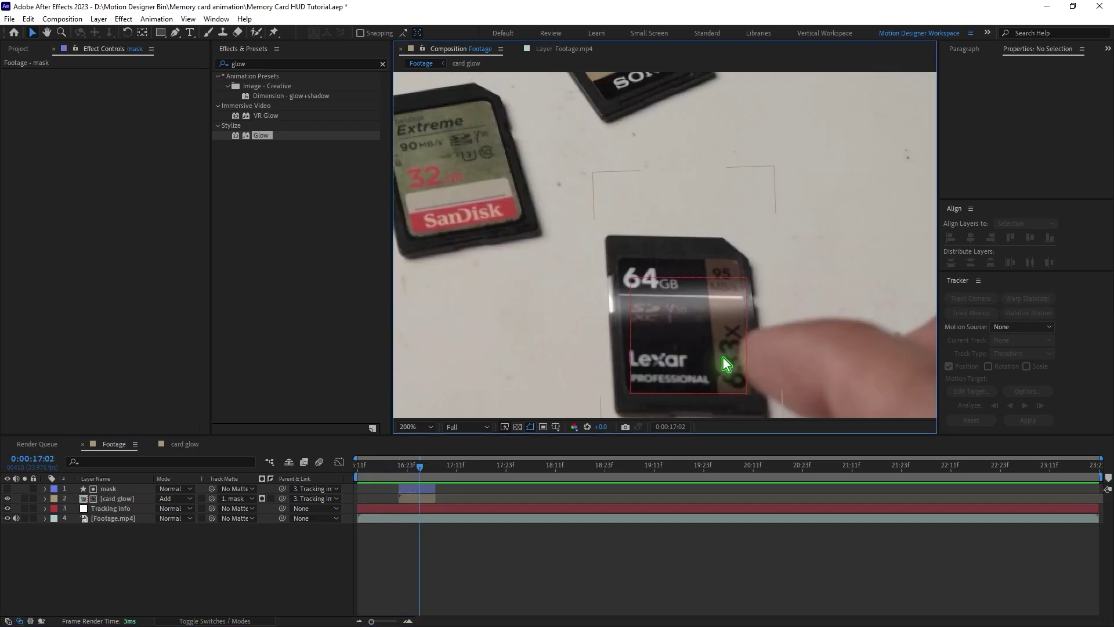
- Add a Position keyframe to the mask layer at its start, 0:00:16:21
click(411, 487)
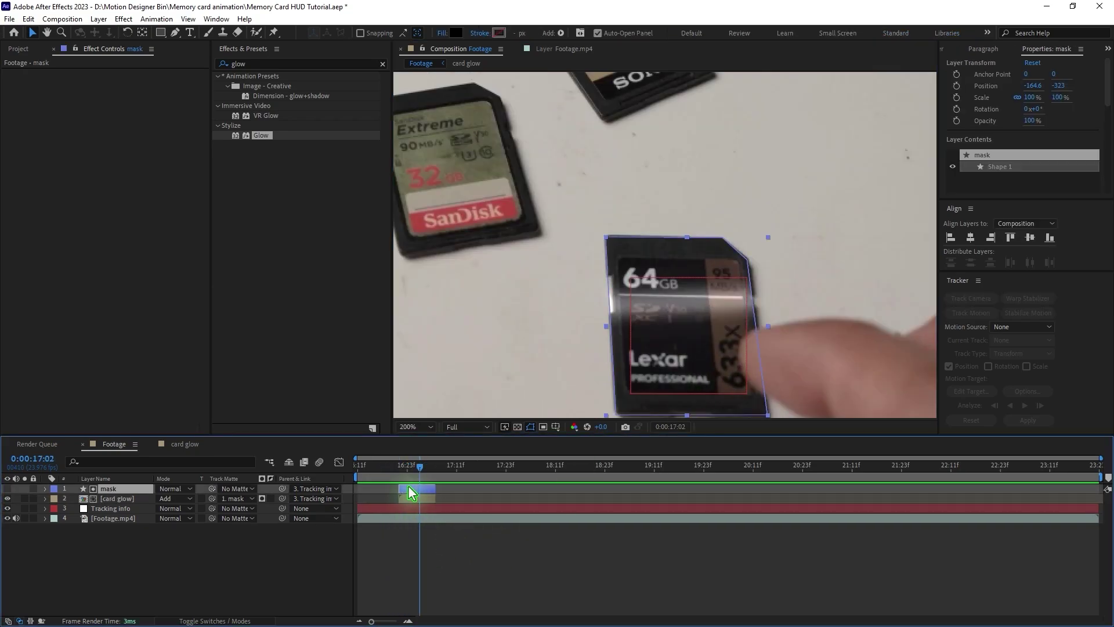
key(p)
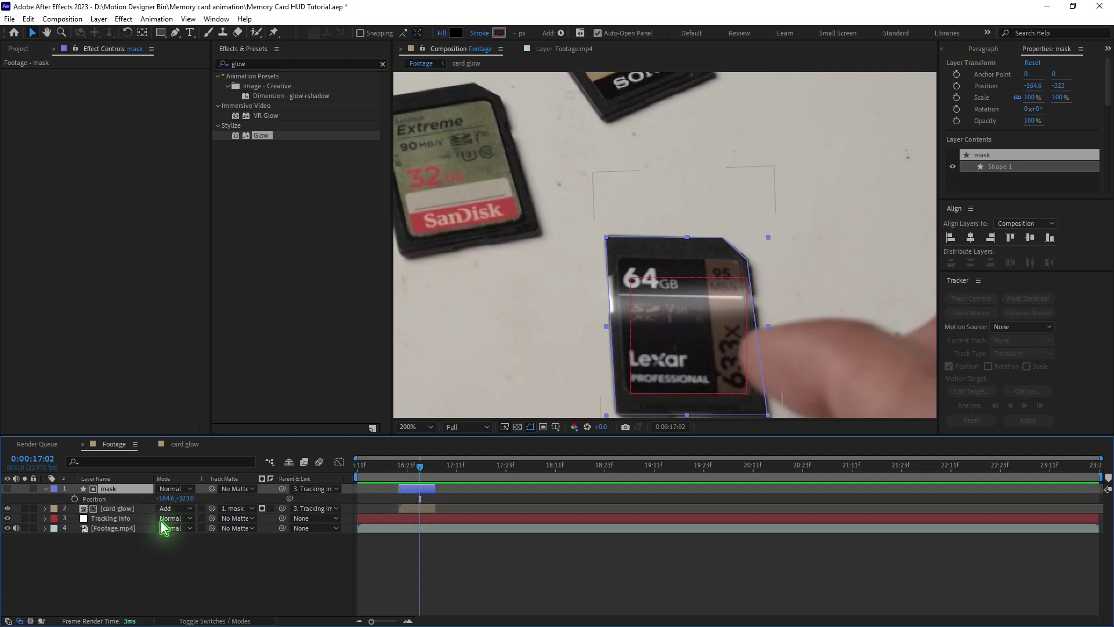
drag(413, 474, 403, 478)
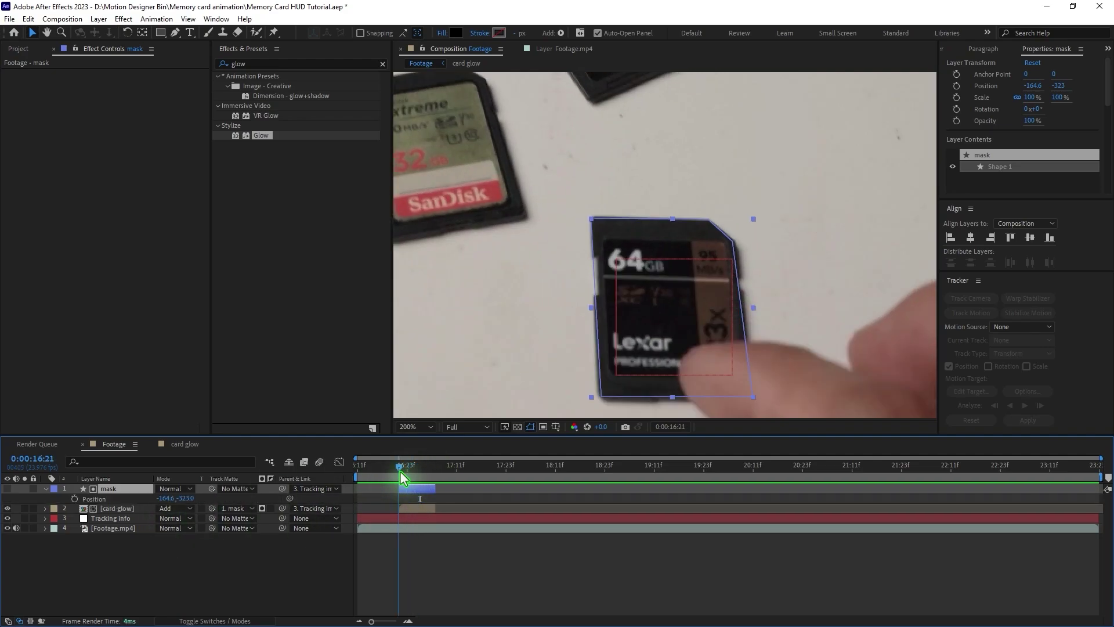
click(74, 499)
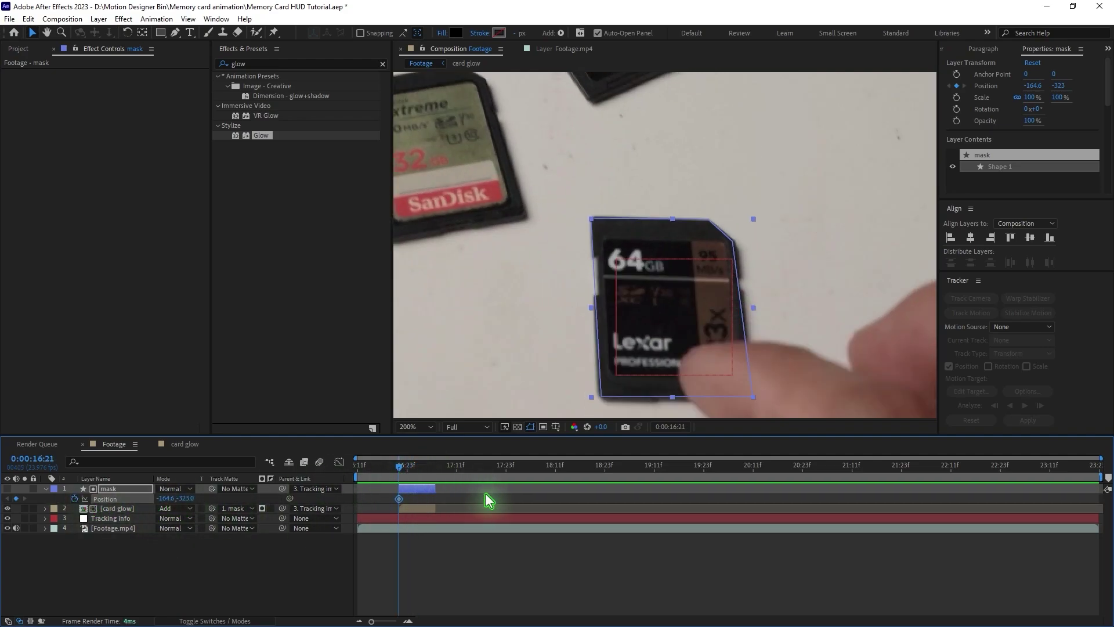
- Nudge the mask layer's position to align with the Lexar card's outline around 0:00:17:04
click(427, 467)
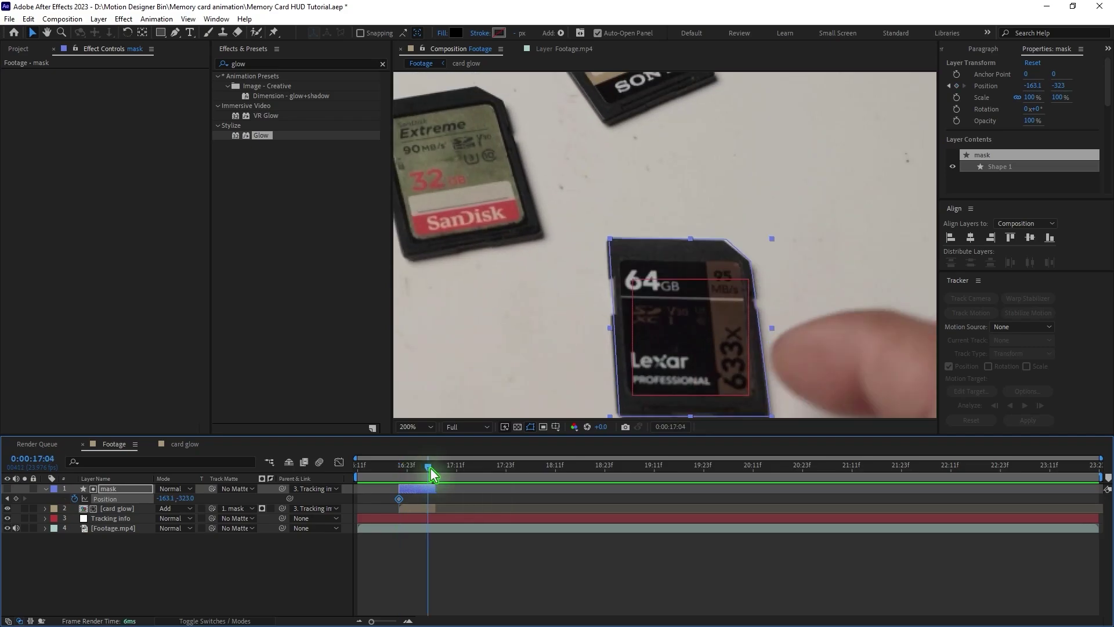
drag(430, 468, 433, 469)
key(Left)
drag(432, 471, 315, 563)
click(491, 556)
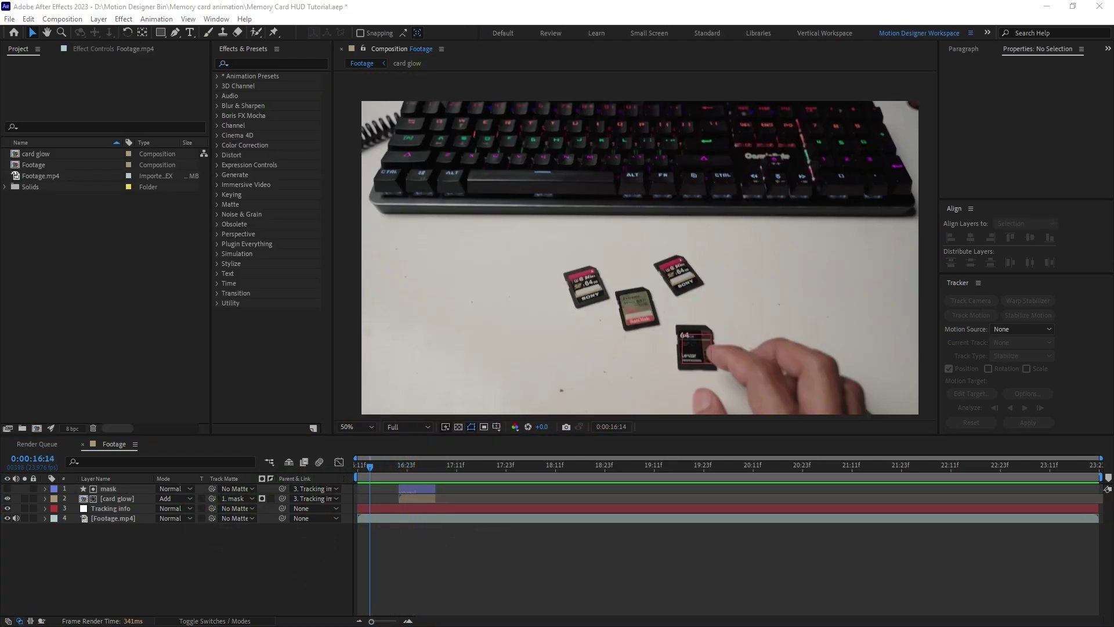
drag(260, 266, 141, 267)
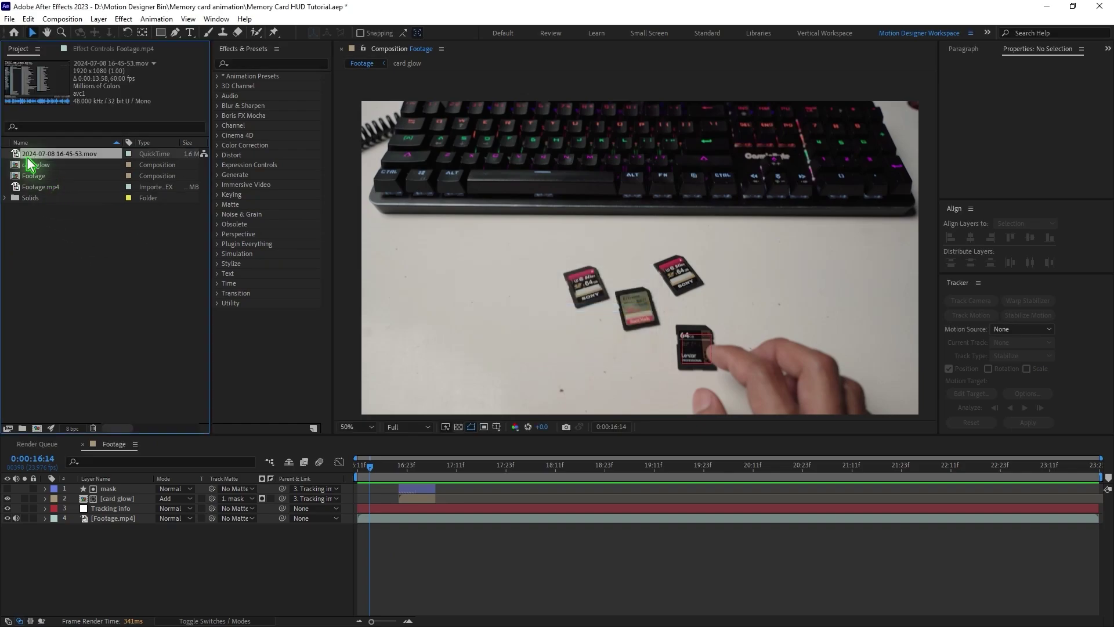
click(62, 18)
click(80, 33)
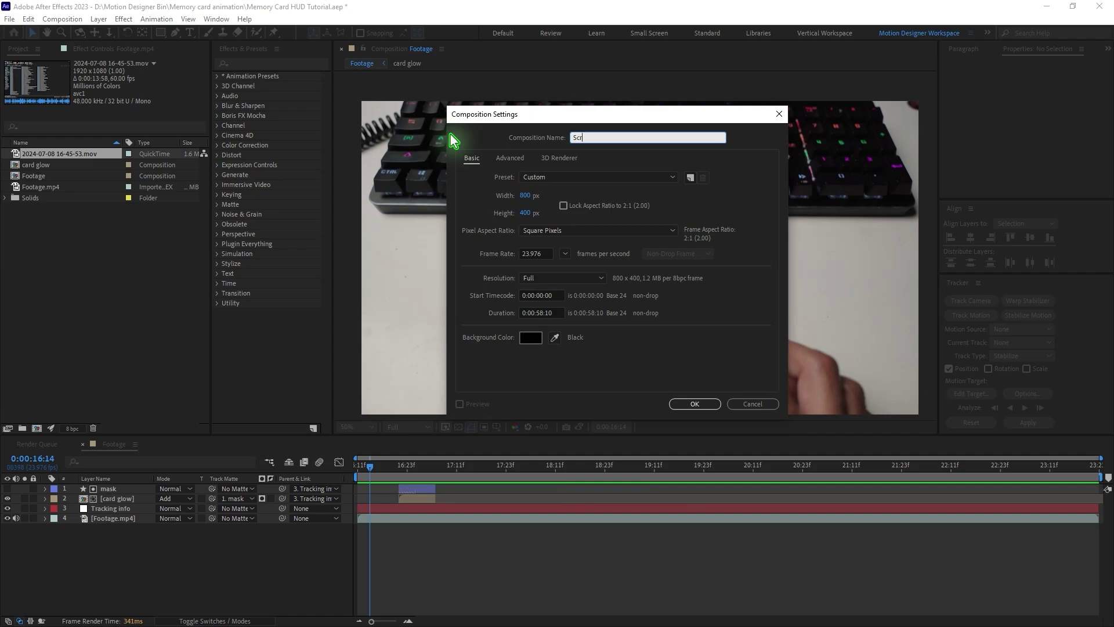
click(683, 404)
- Add a frame-sized rounded rectangle shape layer to the Screen composition and name it Mask
click(160, 33)
click(249, 47)
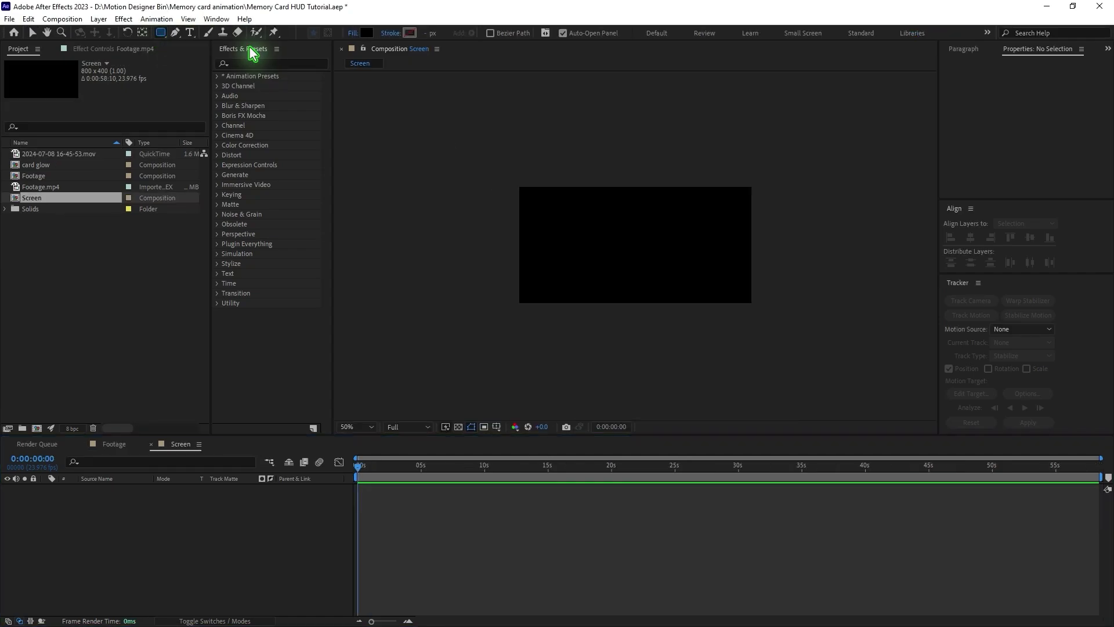
double_click(161, 35)
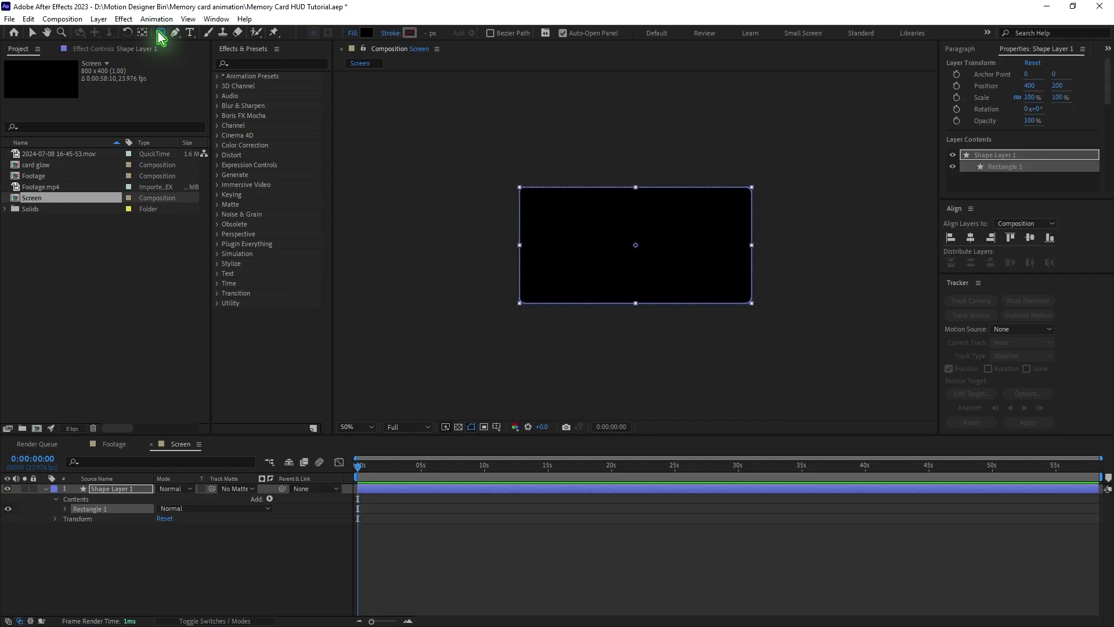
key(v)
click(139, 515)
click(128, 488)
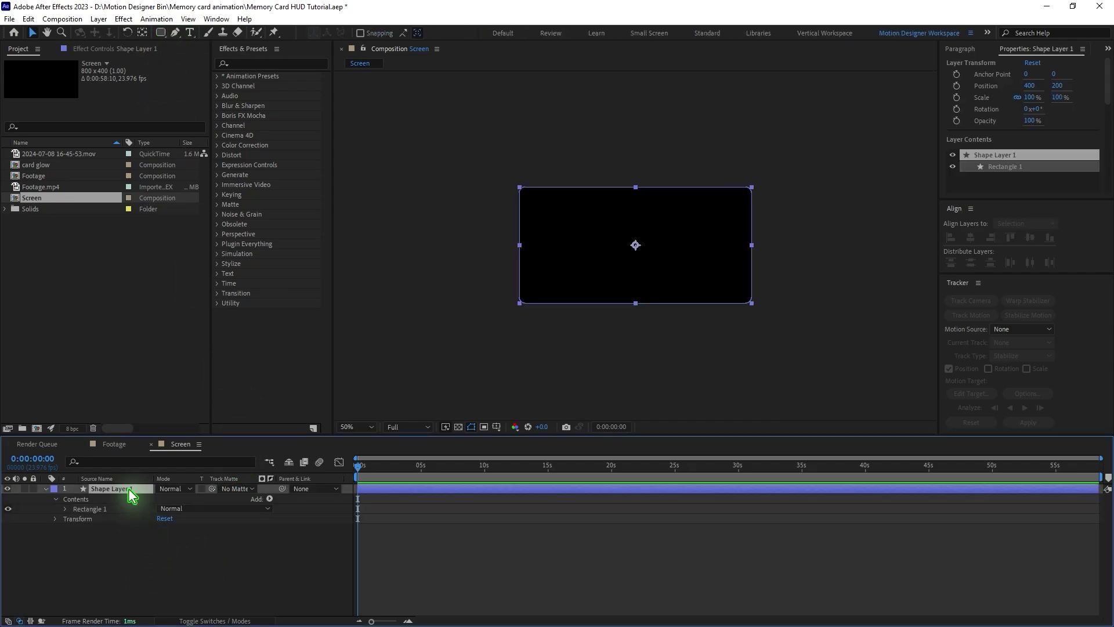
key(Return)
text(Mask)
key(Return)
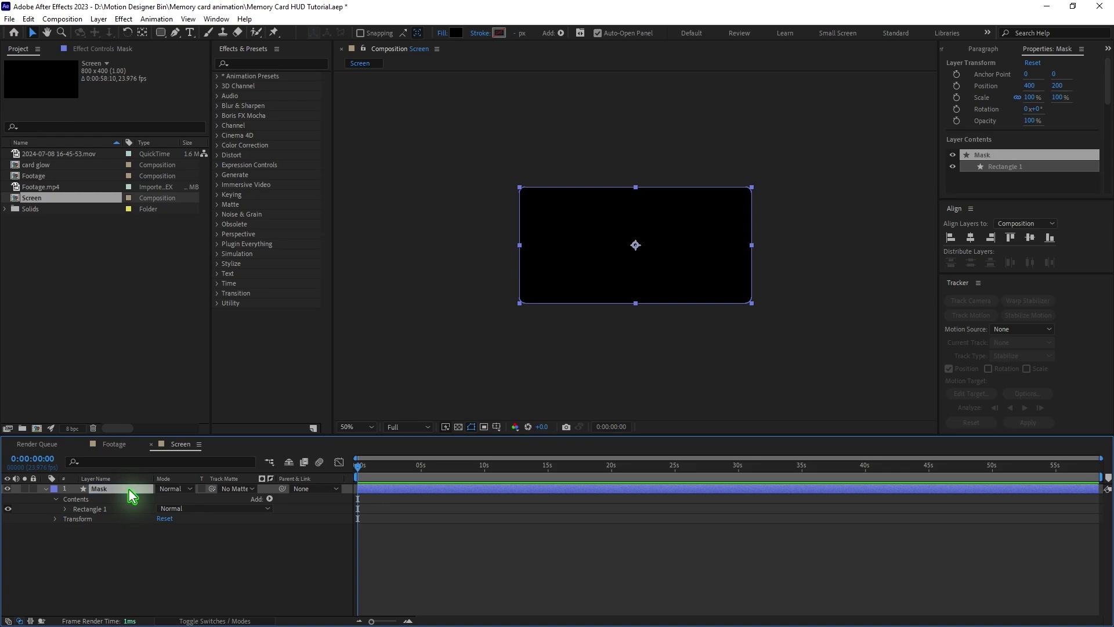
- Duplicate the Mask layer, remove the copy's fill, give it a yellow stroke, and name it stroke
key(ctrl+d)
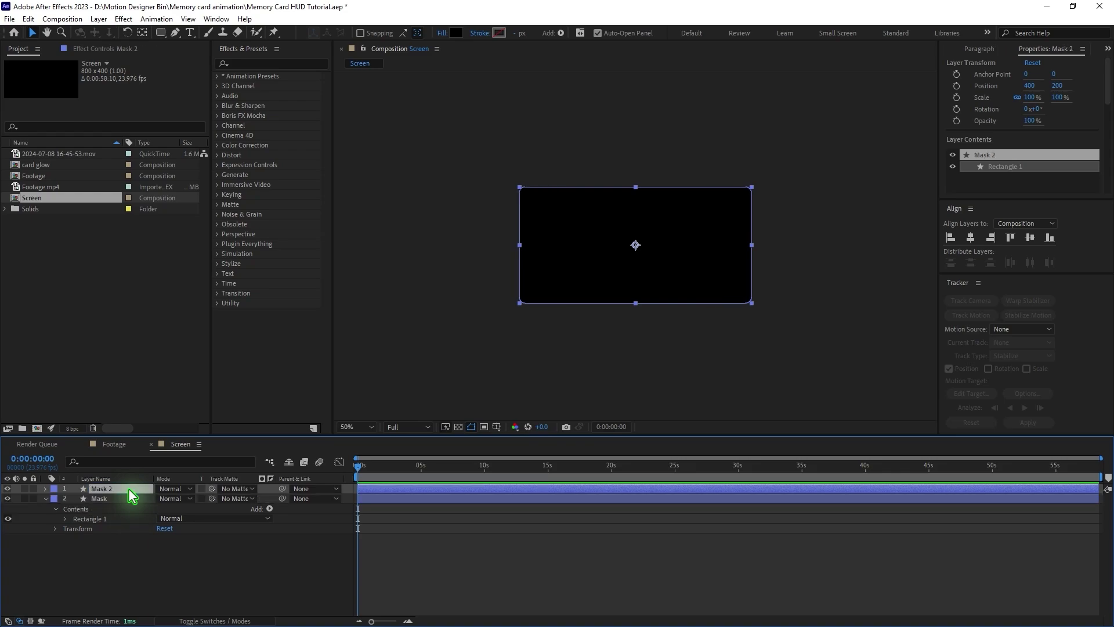
click(445, 39)
click(497, 286)
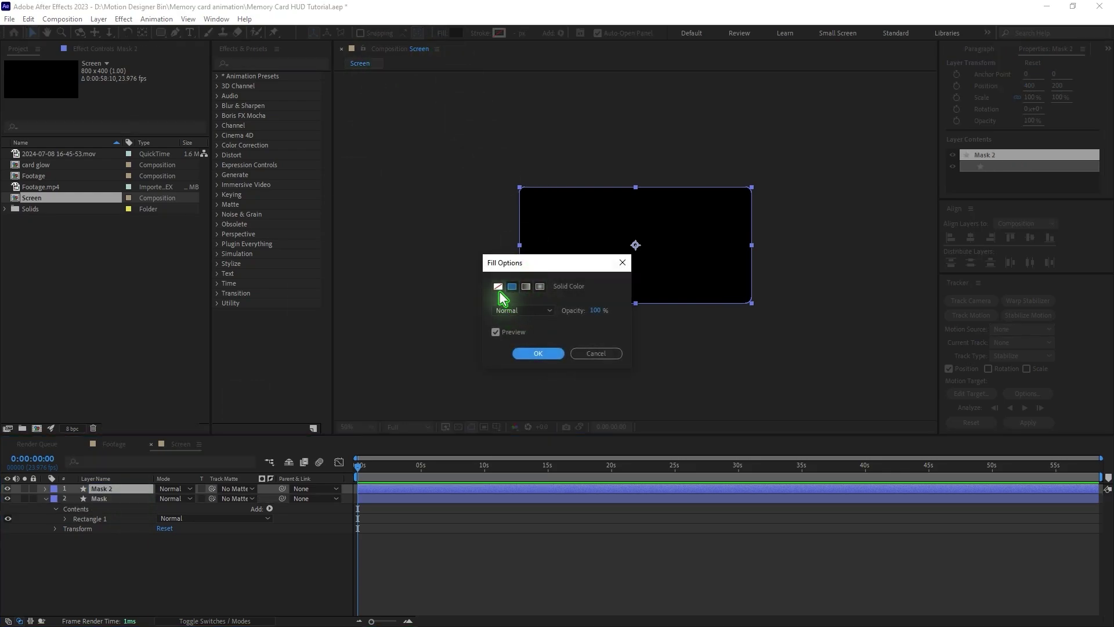
click(537, 352)
click(499, 33)
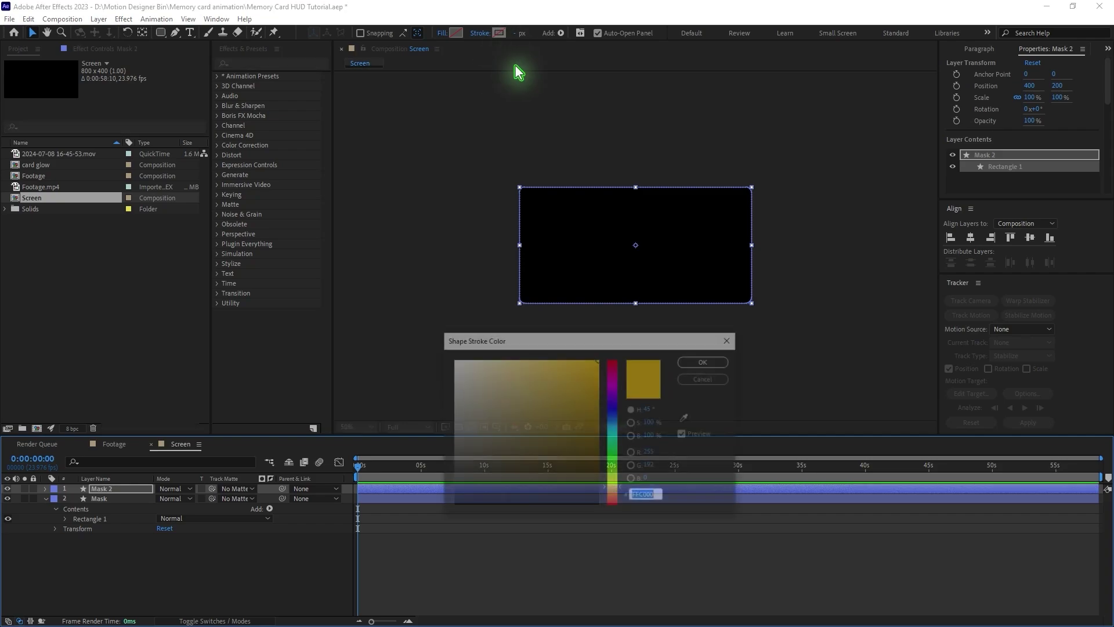
click(706, 361)
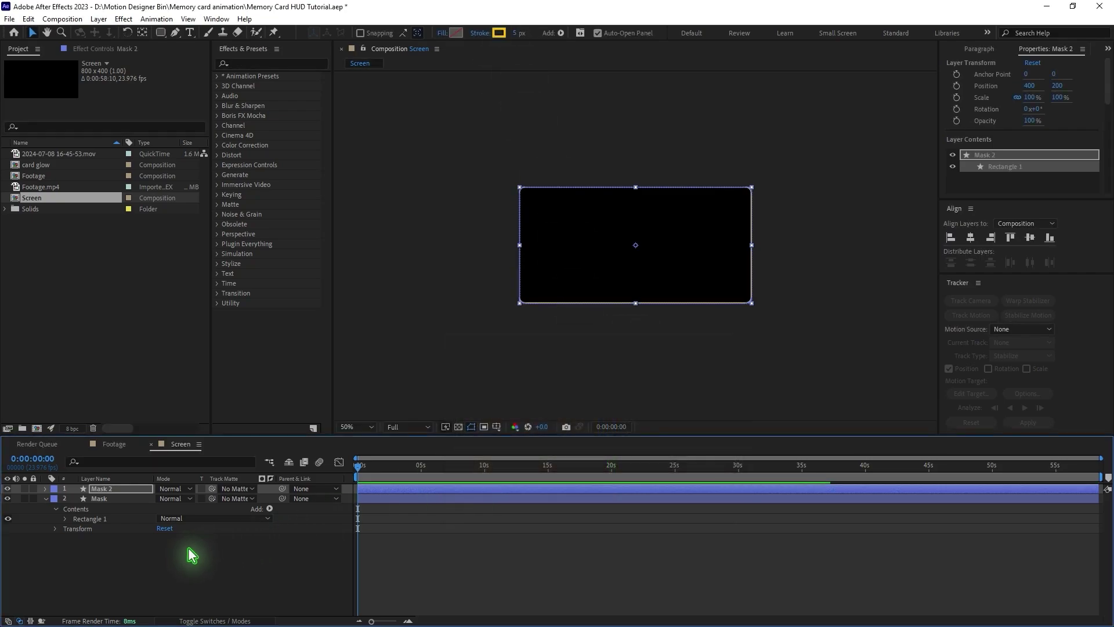
key(Return)
text(stroke)
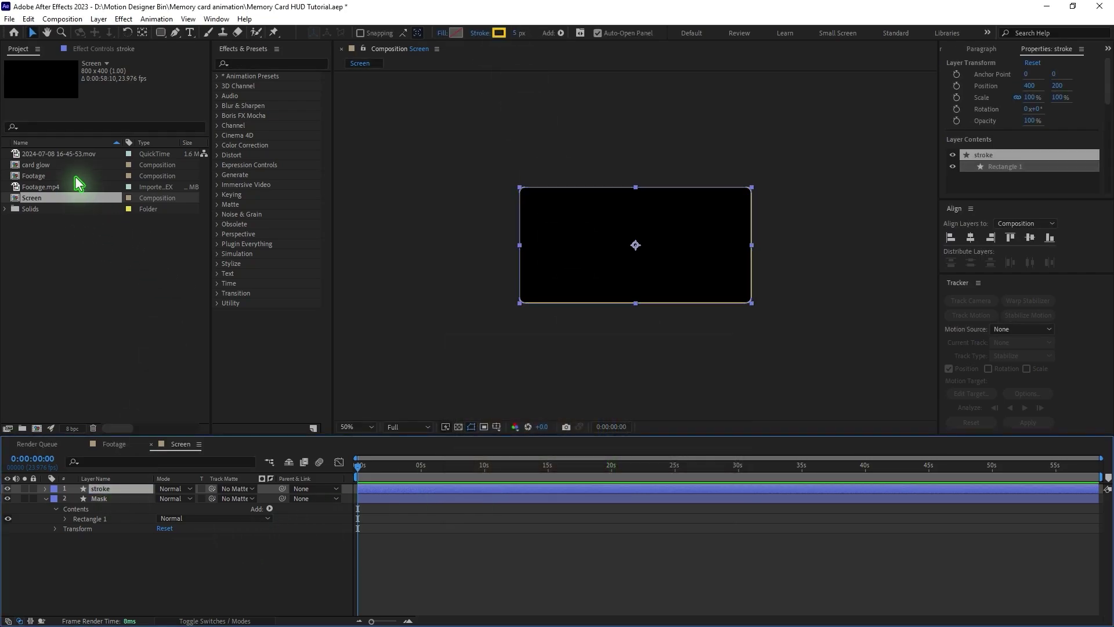
- Place the screen recording beneath the shape layers and use Mask as its track matte
click(69, 154)
drag(162, 562, 175, 554)
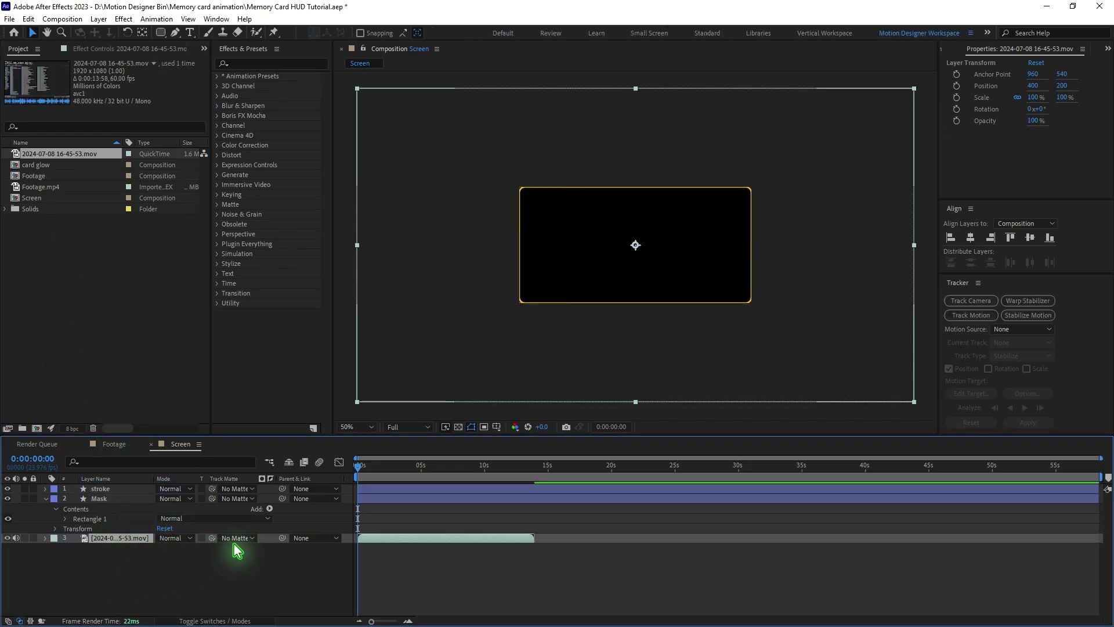
drag(213, 540, 107, 499)
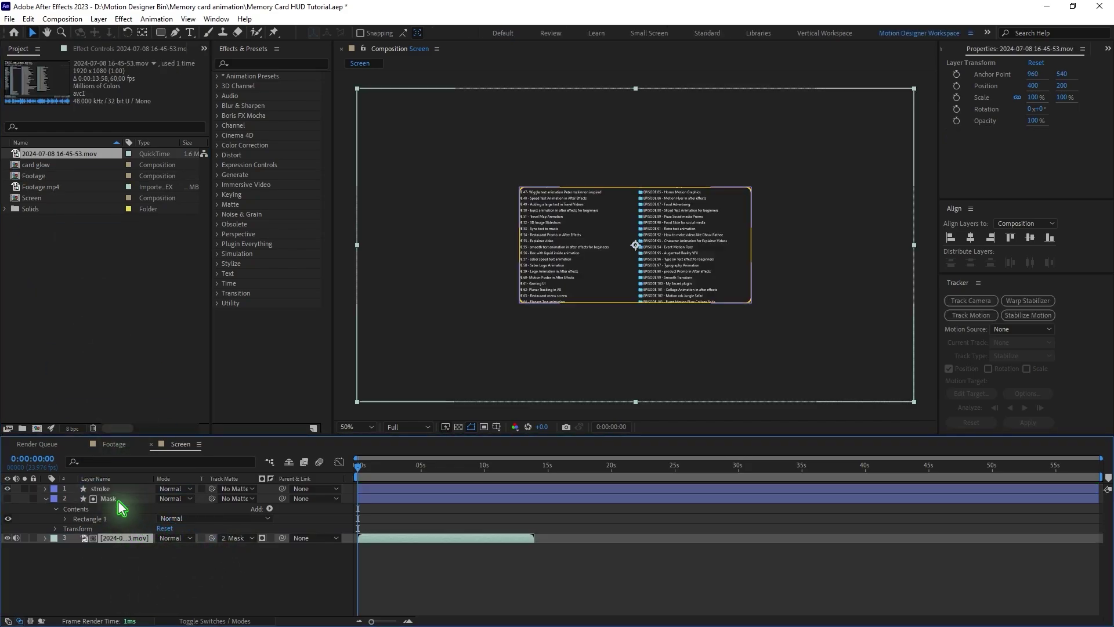
click(141, 579)
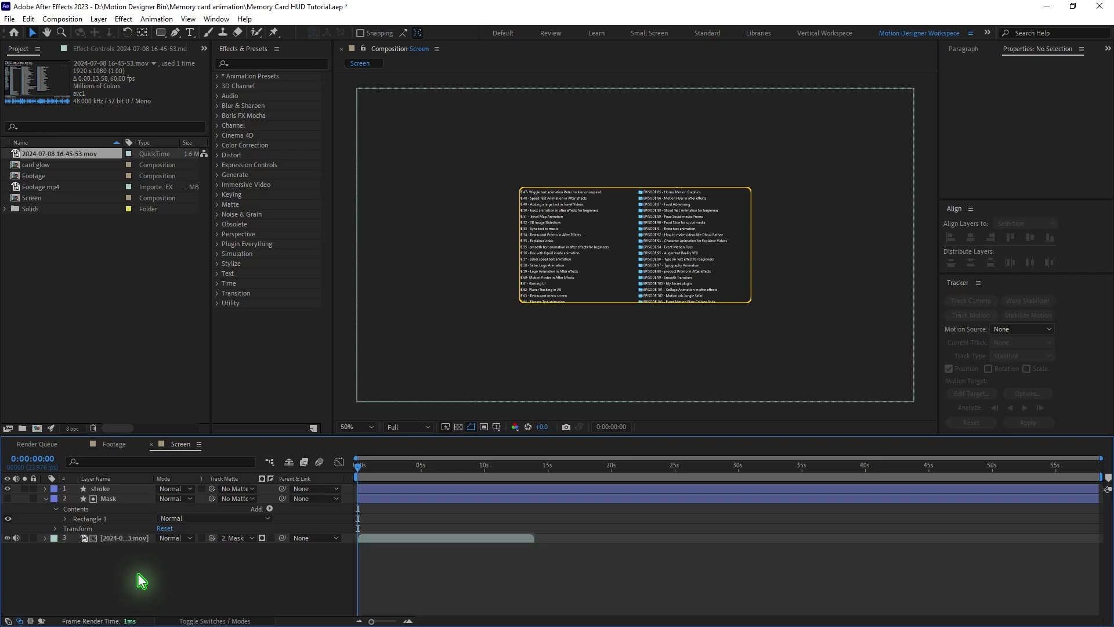
click(46, 499)
- Scale the recording to 173.3%, position it at about 1391, 642, and trim the Screen composition to 0:00:09:12
click(112, 508)
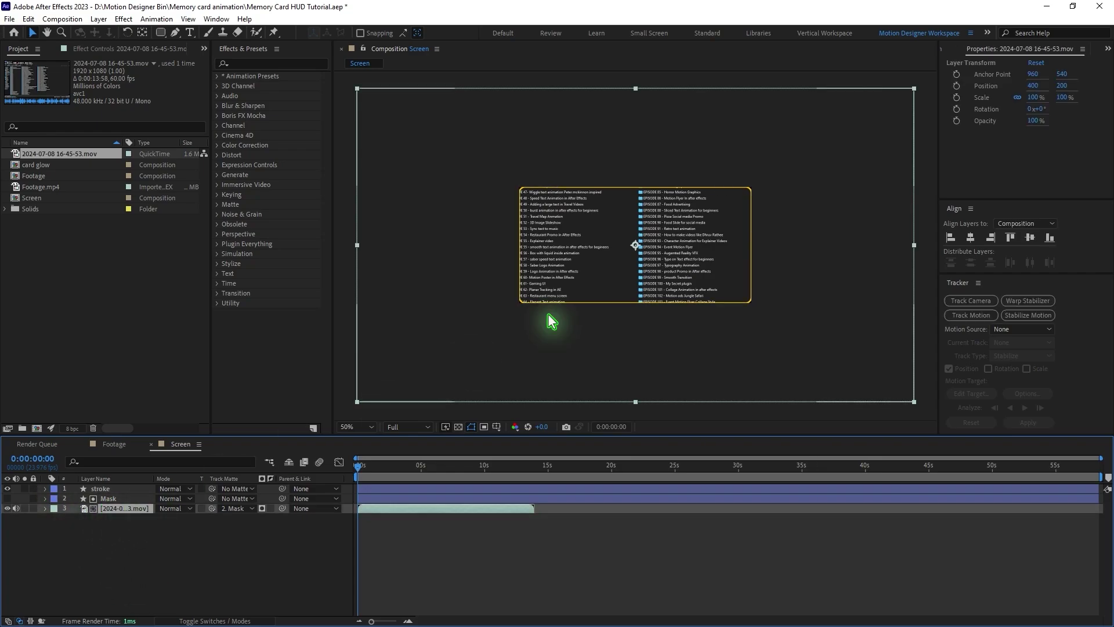
drag(570, 266, 582, 311)
scroll(615, 331, down, 2)
drag(667, 343, 714, 342)
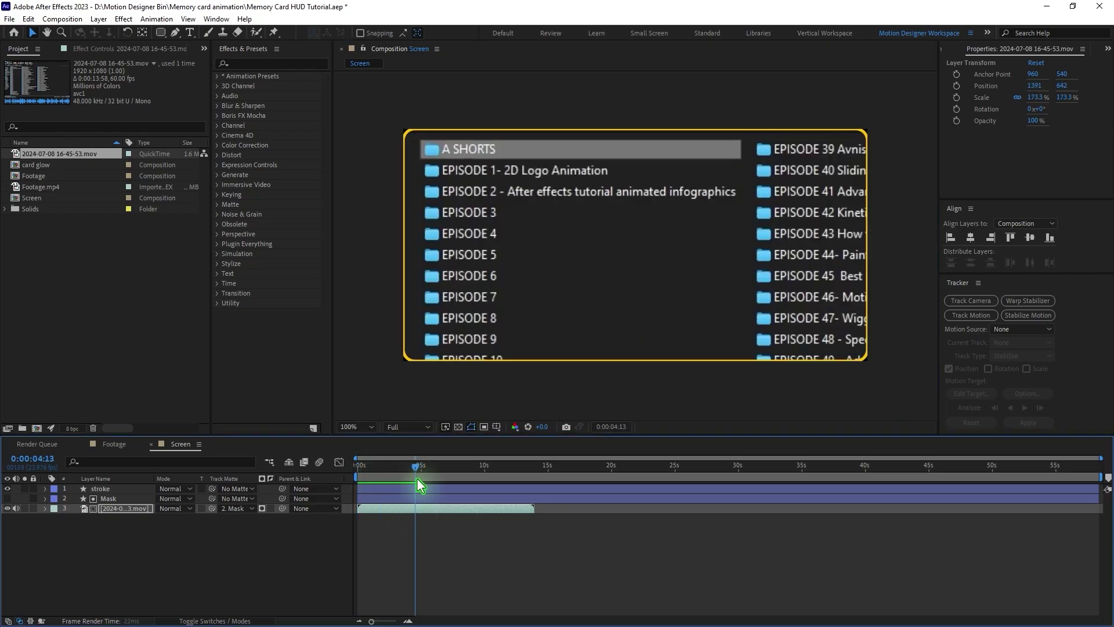
drag(416, 478, 472, 483)
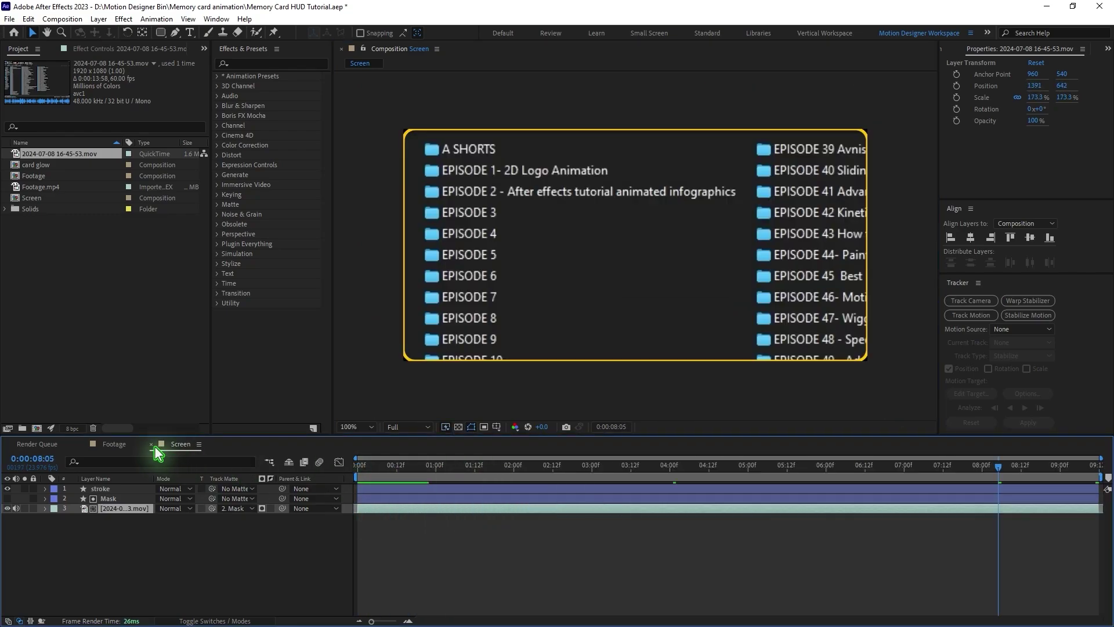
- Add the Screen composition as the top layer in Footage and move its anchor point to the centre of its bottom edge
click(151, 444)
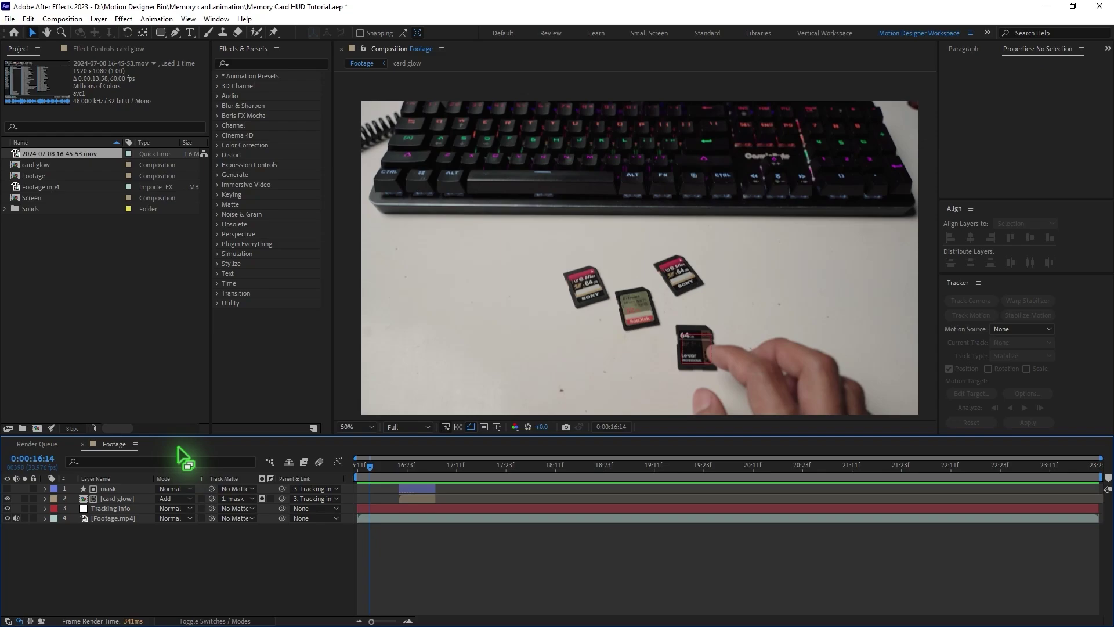
drag(32, 198, 192, 491)
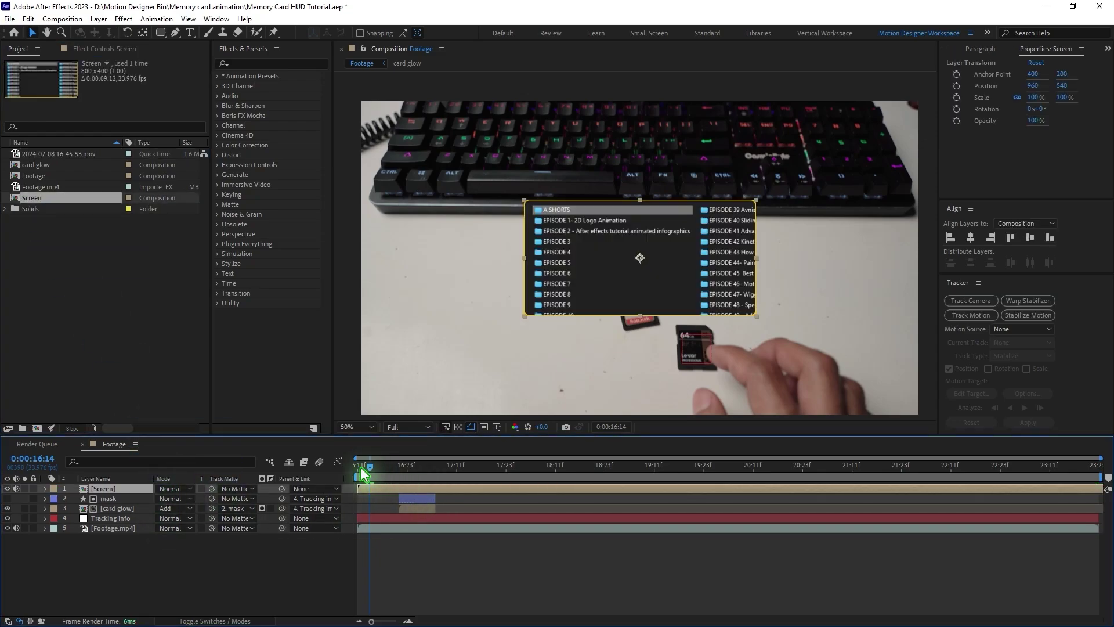
drag(361, 469, 376, 470)
click(142, 33)
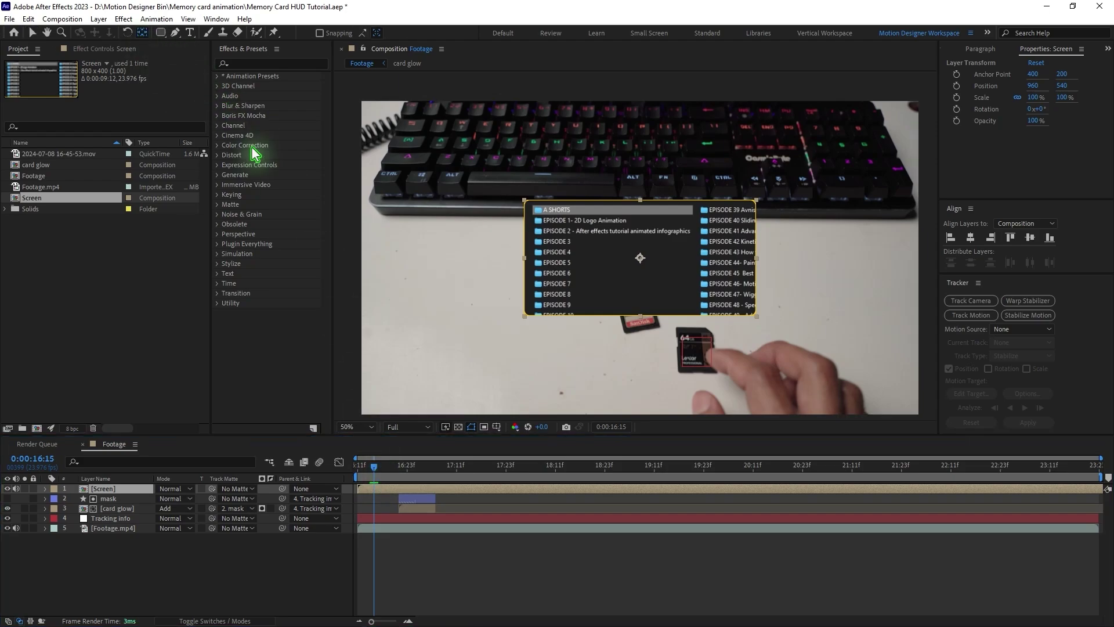
drag(640, 260, 641, 317)
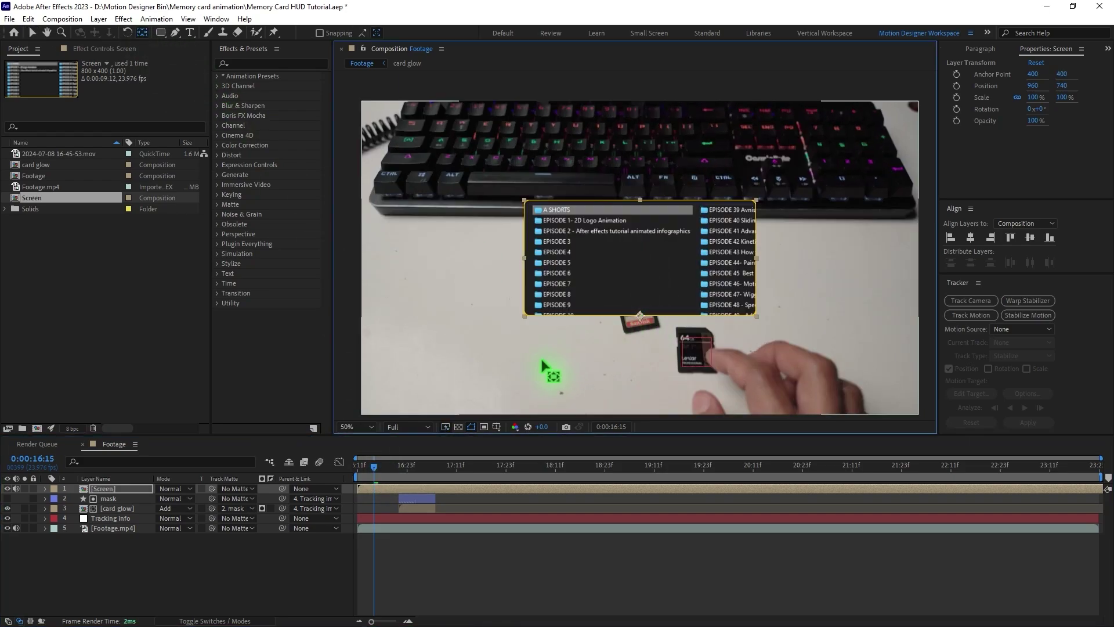
- Keyframe the Screen layer's scale from 0% at 0:00:16:20 to 100% at 0:00:16:23
key(s)
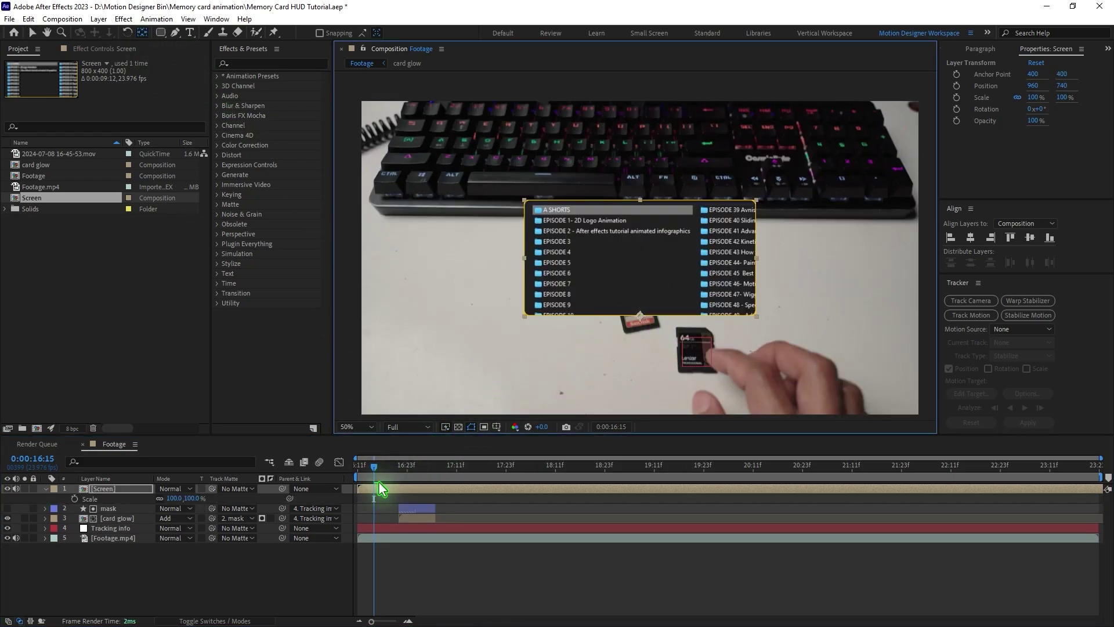
click(32, 33)
key(space)
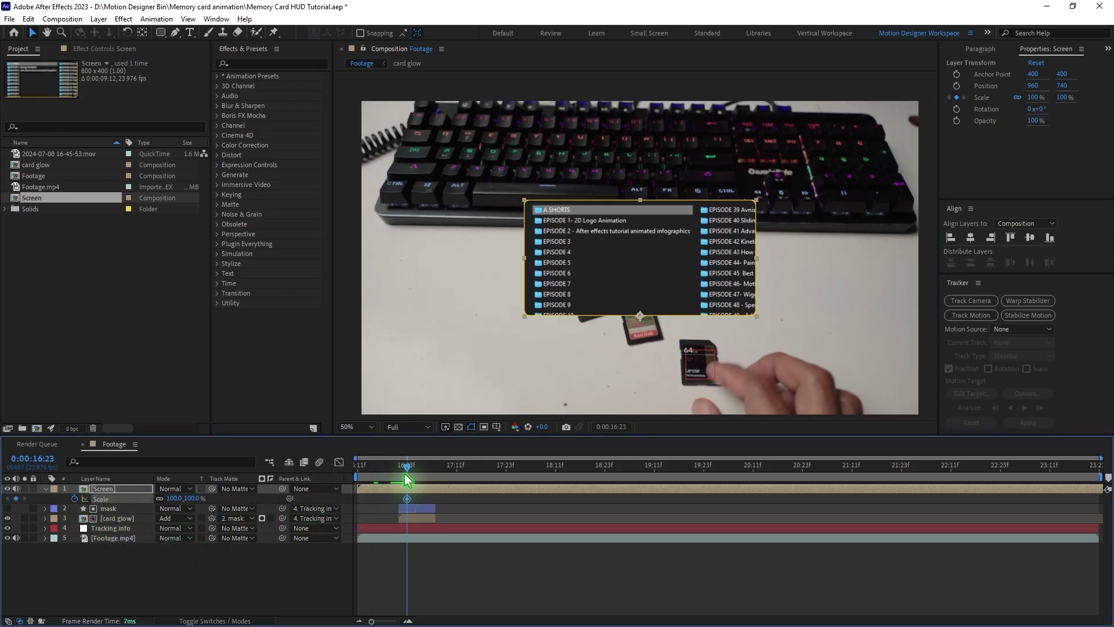
drag(407, 466, 394, 466)
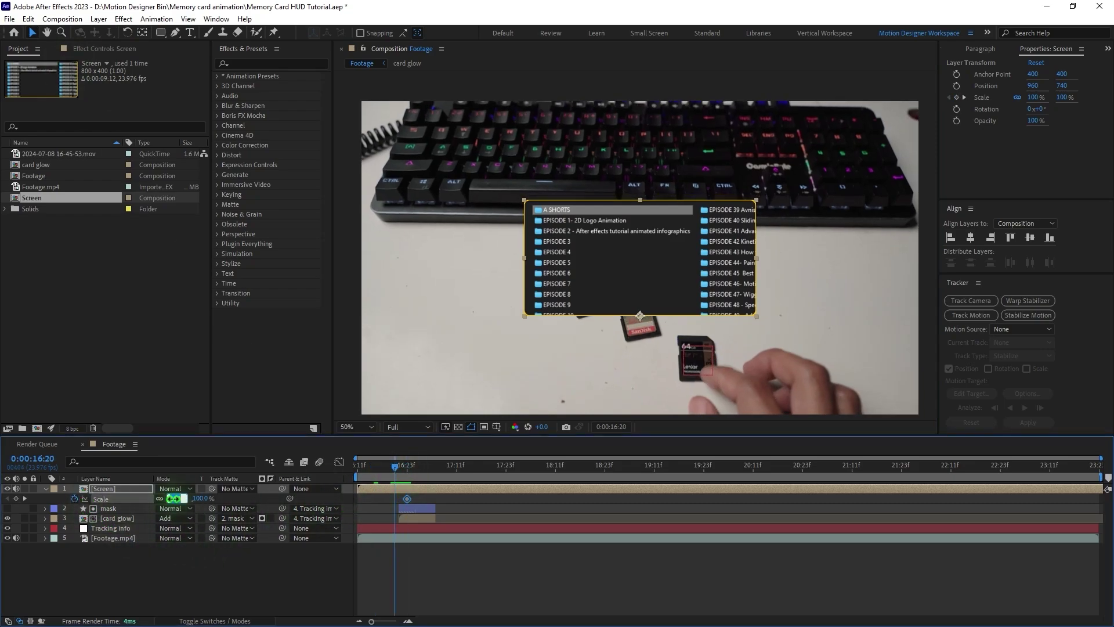
click(172, 498)
text(0)
key(Return)
- Apply Easy Ease to both Screen scale keyframes and reshape their speed curve in the Graph Editor
drag(422, 497, 395, 511)
right_click(395, 500)
mouse_move(430, 491)
click(533, 525)
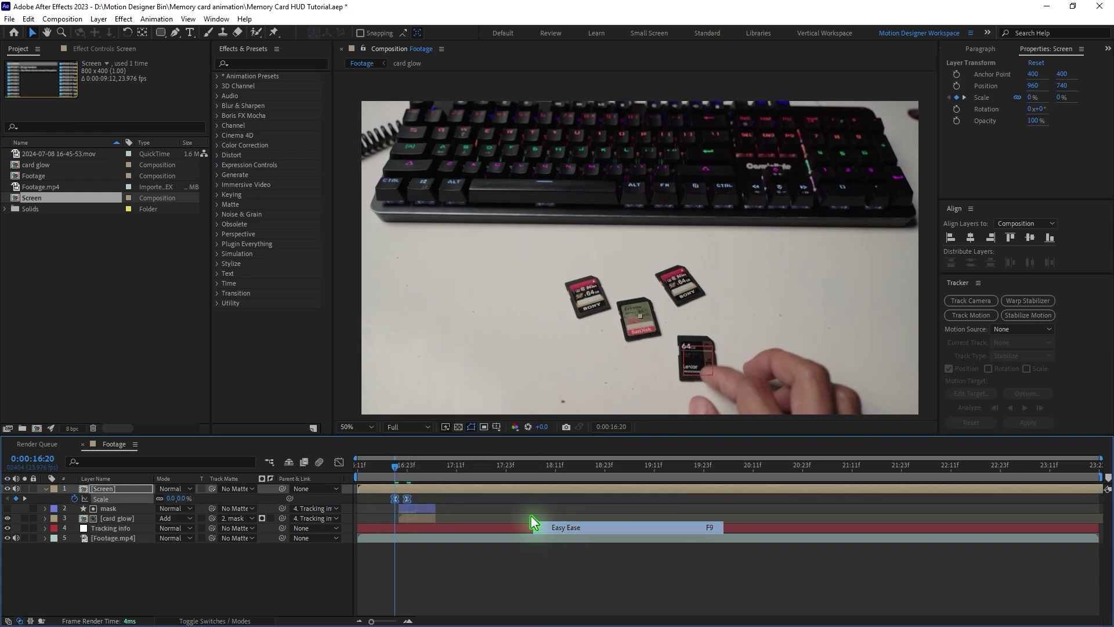
click(340, 462)
click(408, 621)
click(408, 621)
drag(473, 574, 406, 584)
click(340, 462)
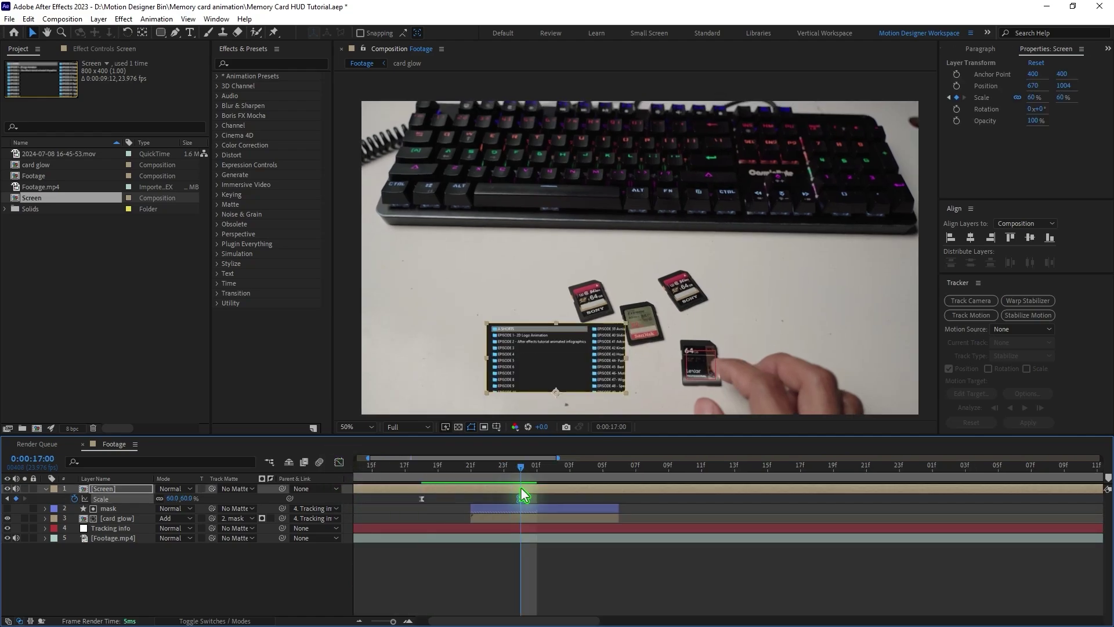
- Move the Screen layer beside the Lexar card, at about 816, 1010, and parent it to the Tracking info null
drag(588, 370, 630, 371)
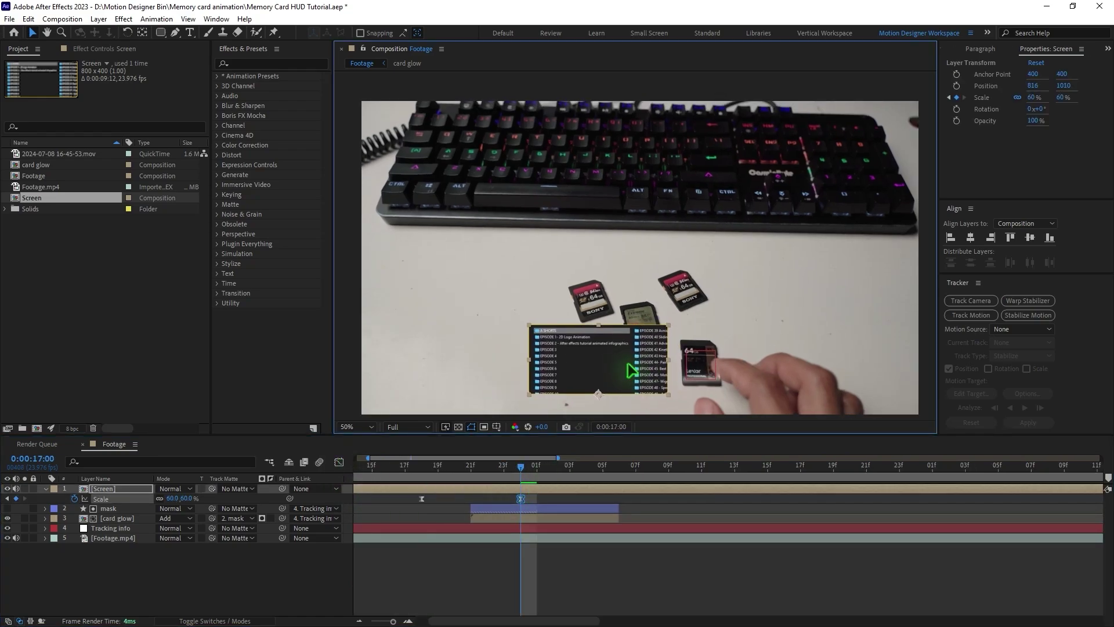
drag(282, 488, 116, 528)
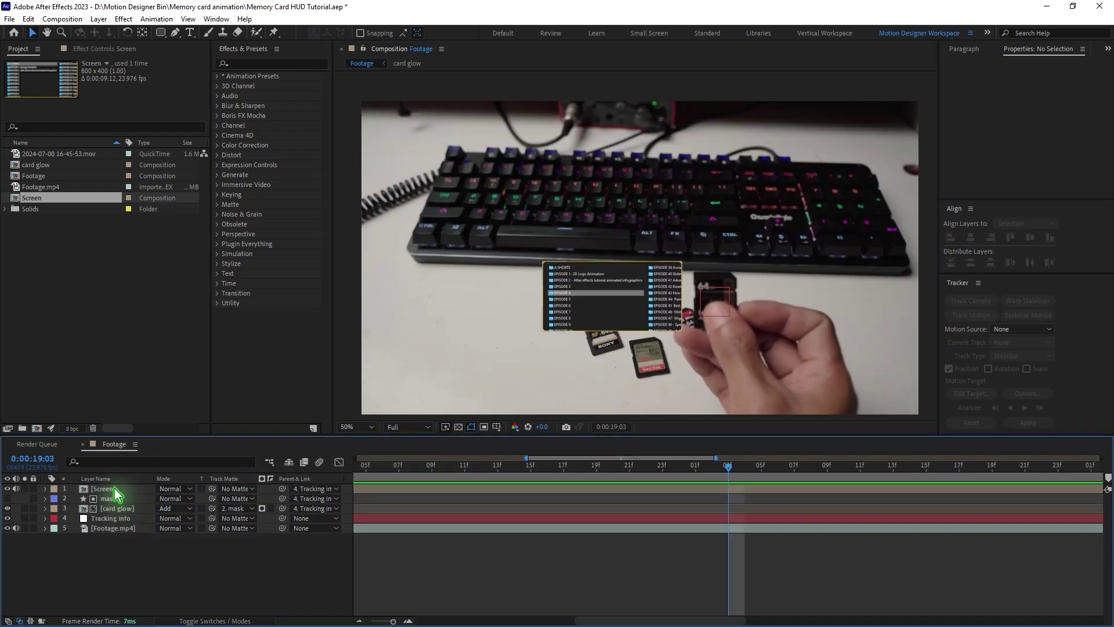
- Duplicate the Screen layer twice and apply the Luma Key effect to the topmost copy
click(114, 490)
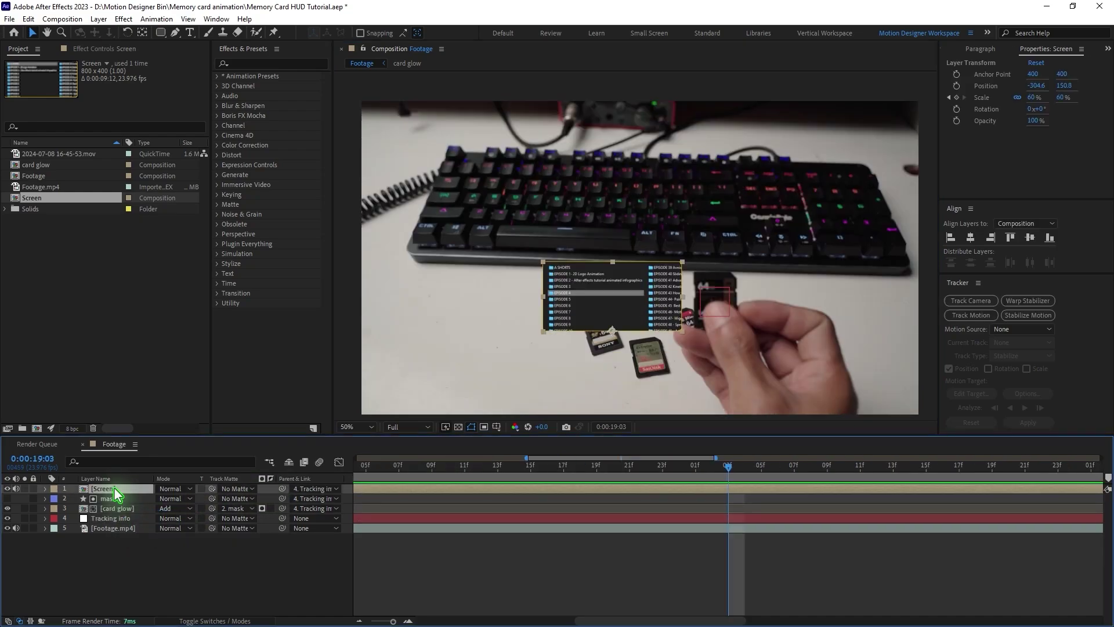
key(ctrl+d)
key(ctrl+d)
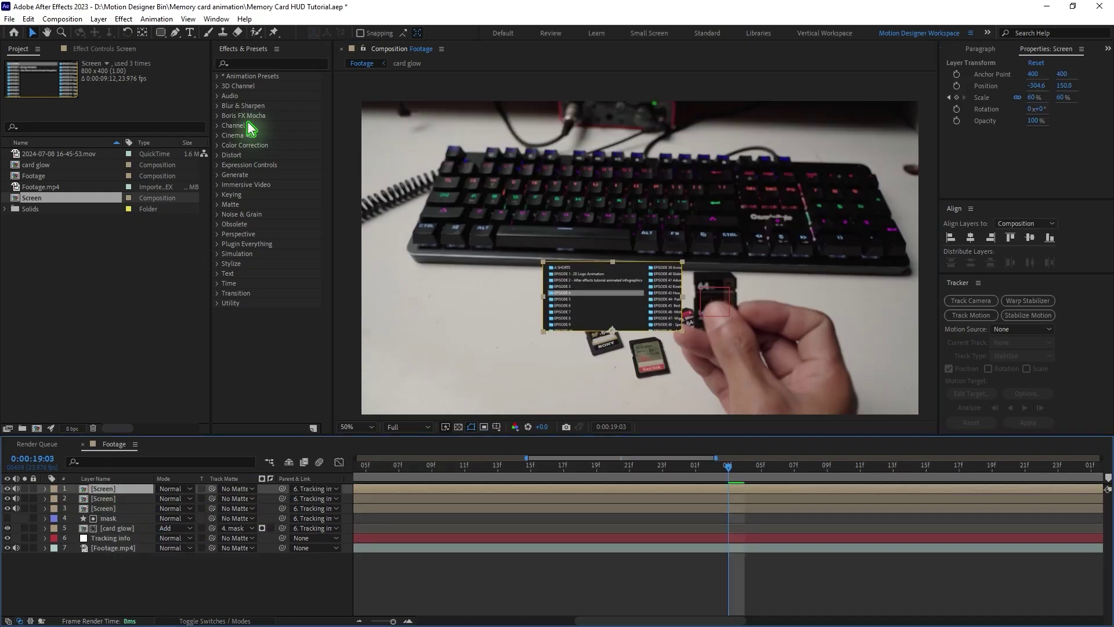
click(262, 63)
text(luma)
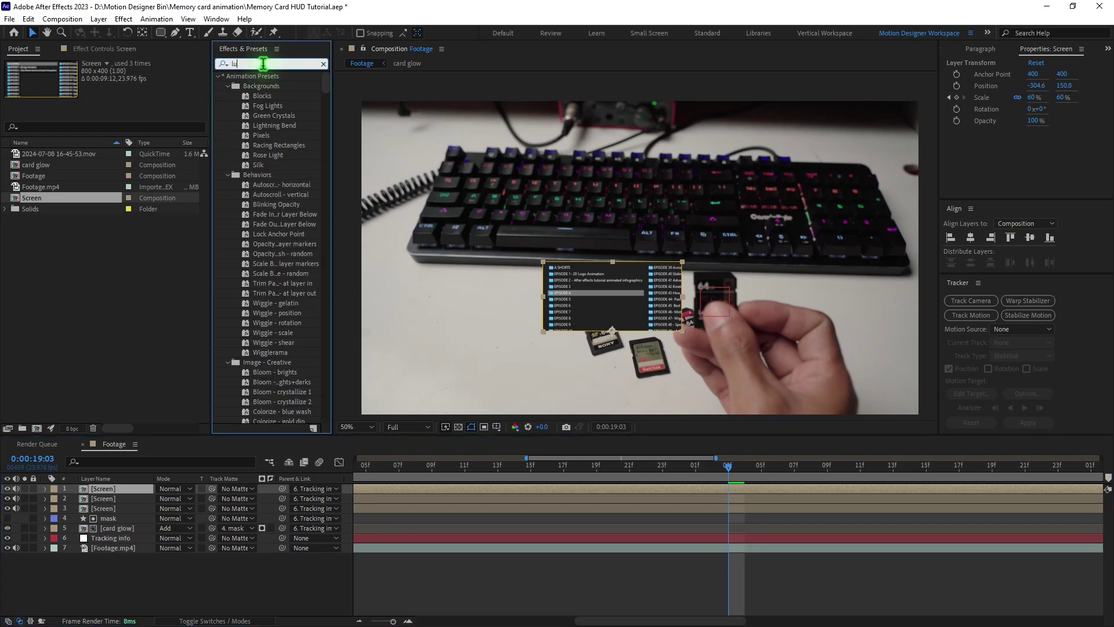
drag(264, 92, 122, 489)
scroll(608, 325, up, 2)
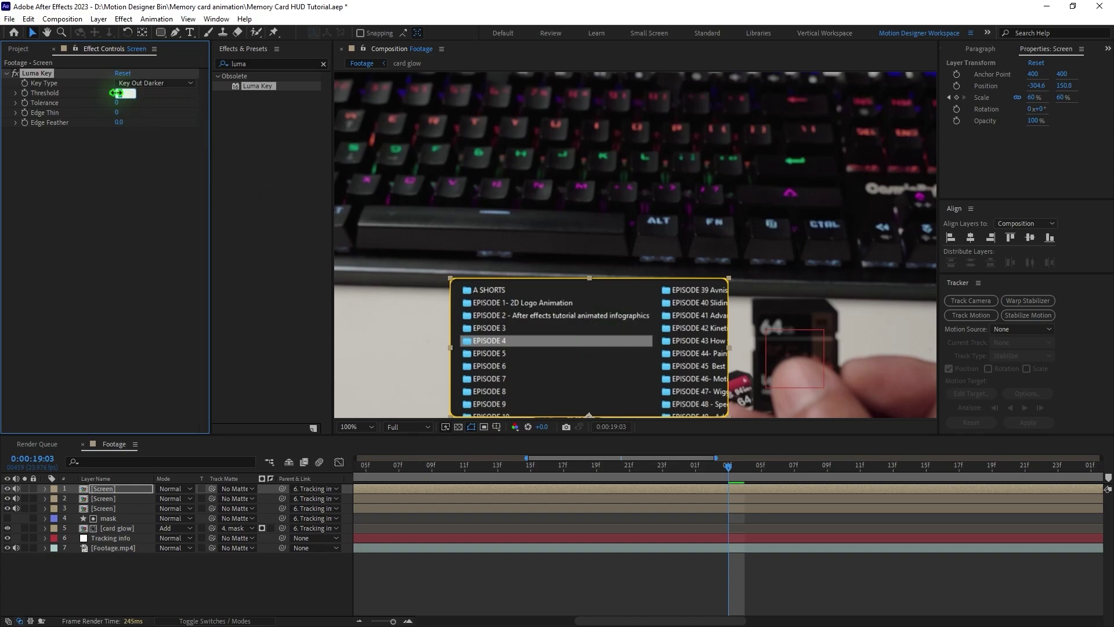
- Set the opacity of the middle Screen layer to 50%
click(99, 500)
key(t)
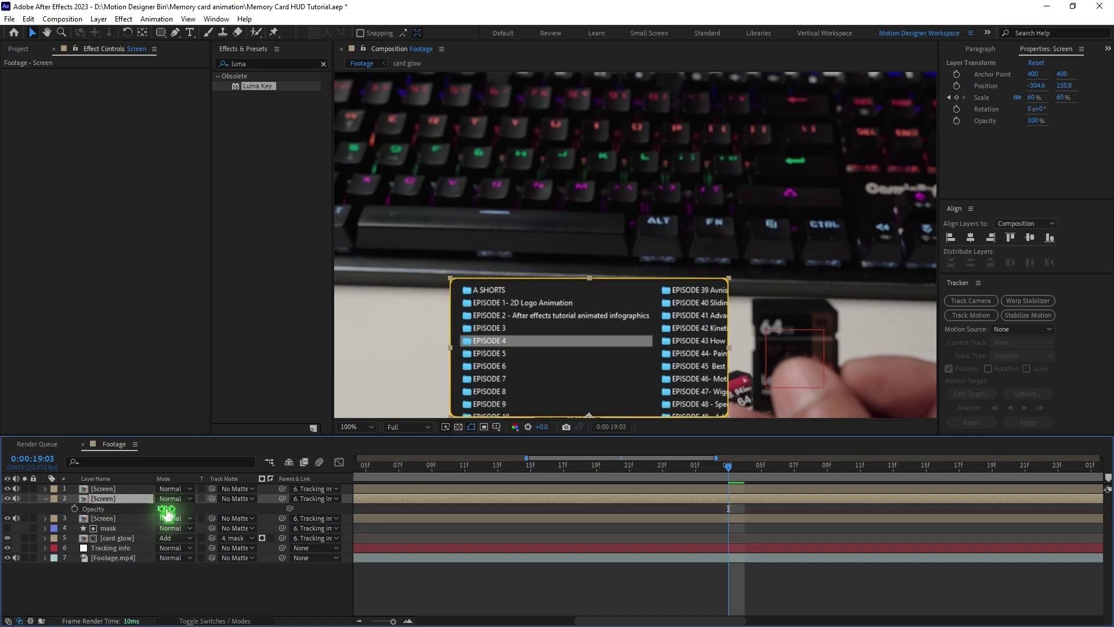
click(45, 498)
- Turn the bottommost of the three Screen layers into an adjustment layer
click(109, 509)
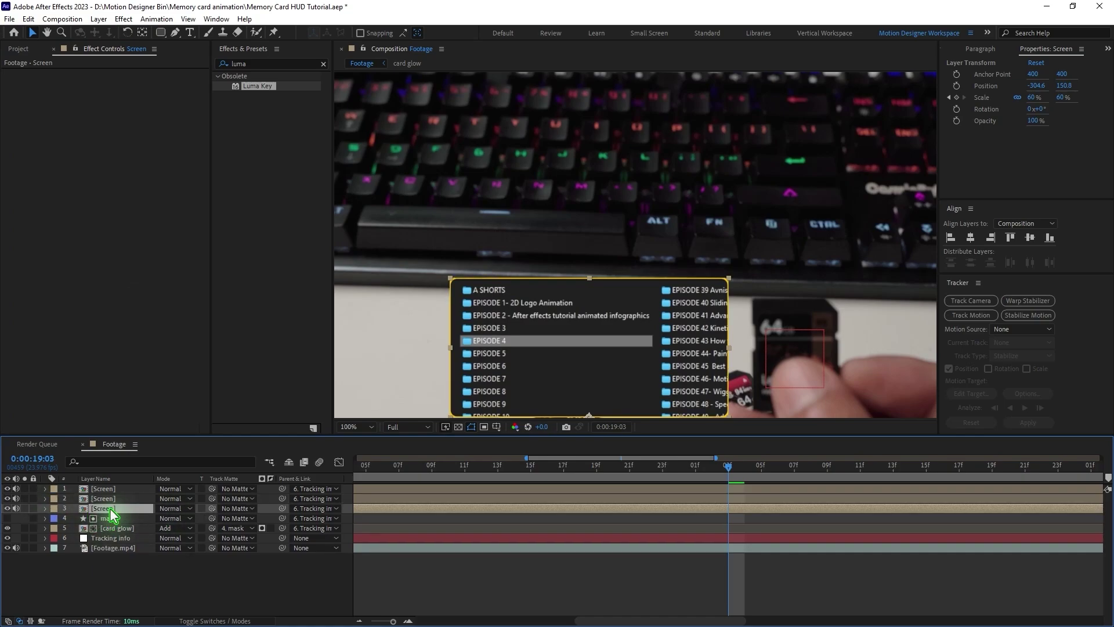
key(F4)
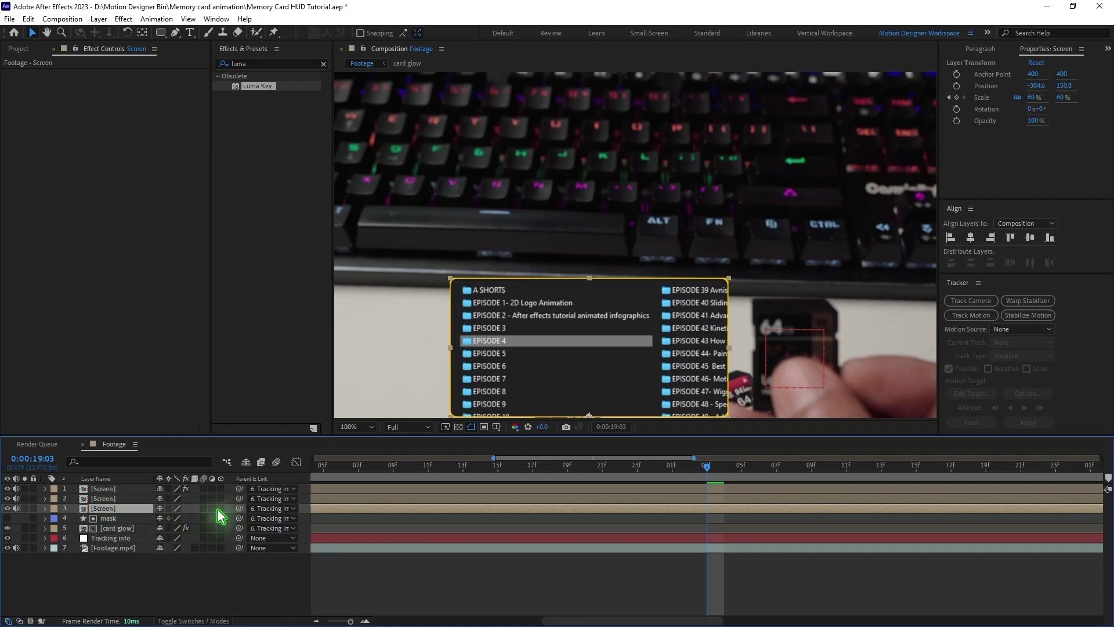
click(212, 509)
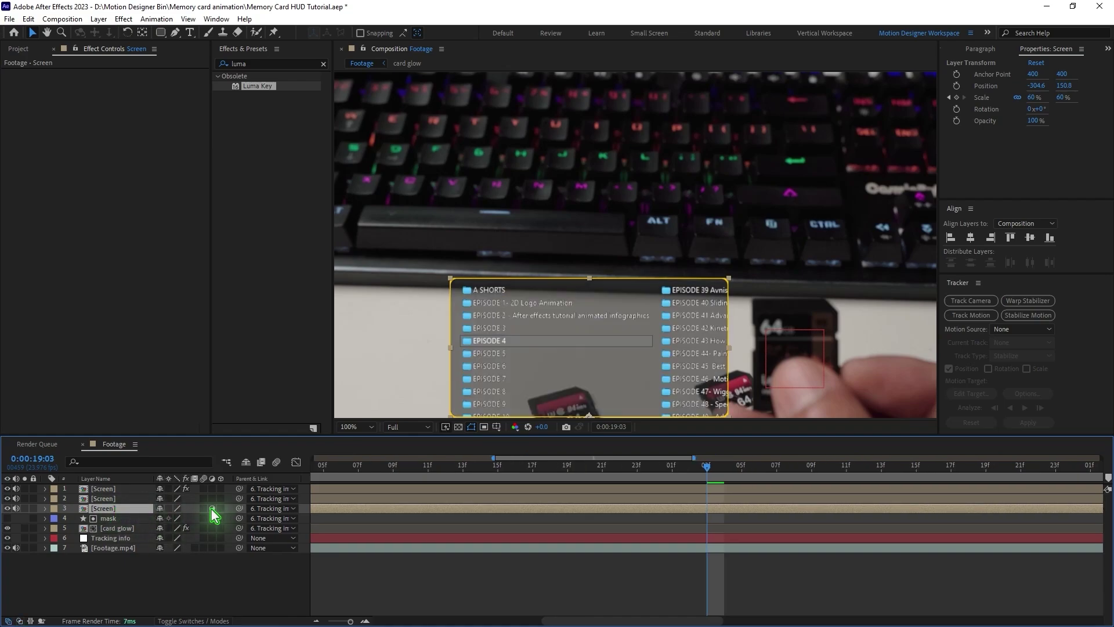
- Apply Gaussian Blur to the bottommost Screen layer and raise its Blurriness to about 23
click(273, 64)
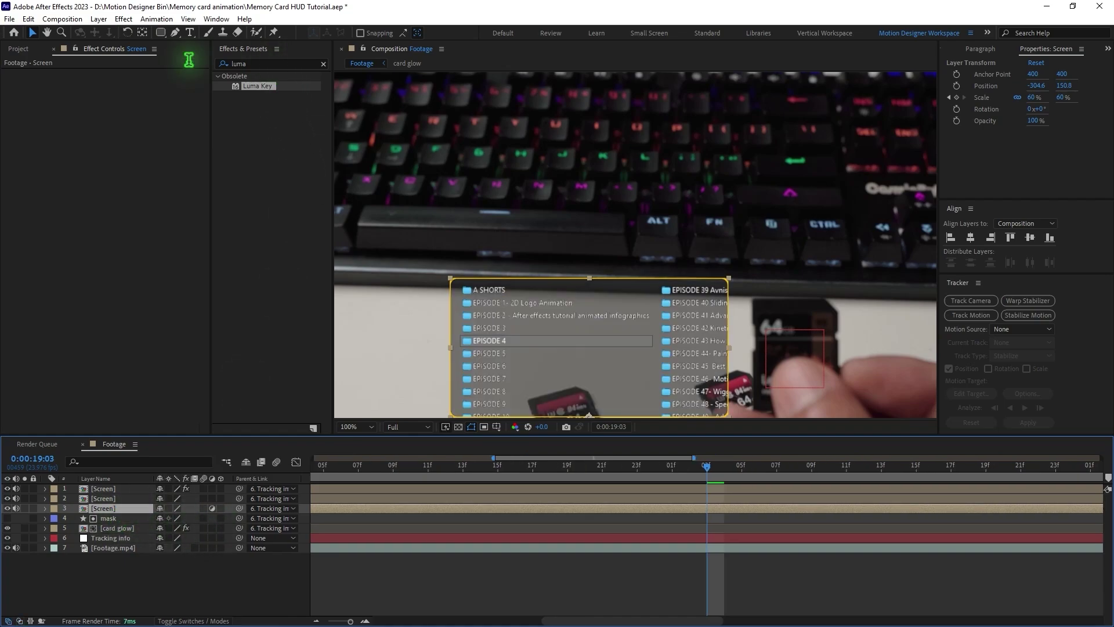
text(gaus)
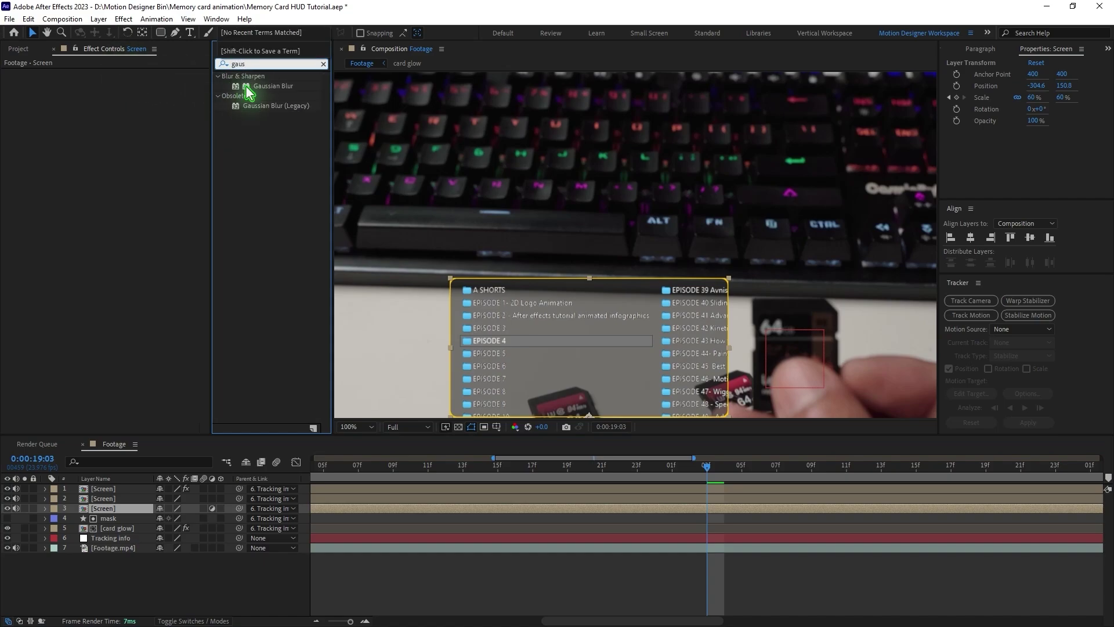
click(275, 87)
drag(277, 92, 101, 508)
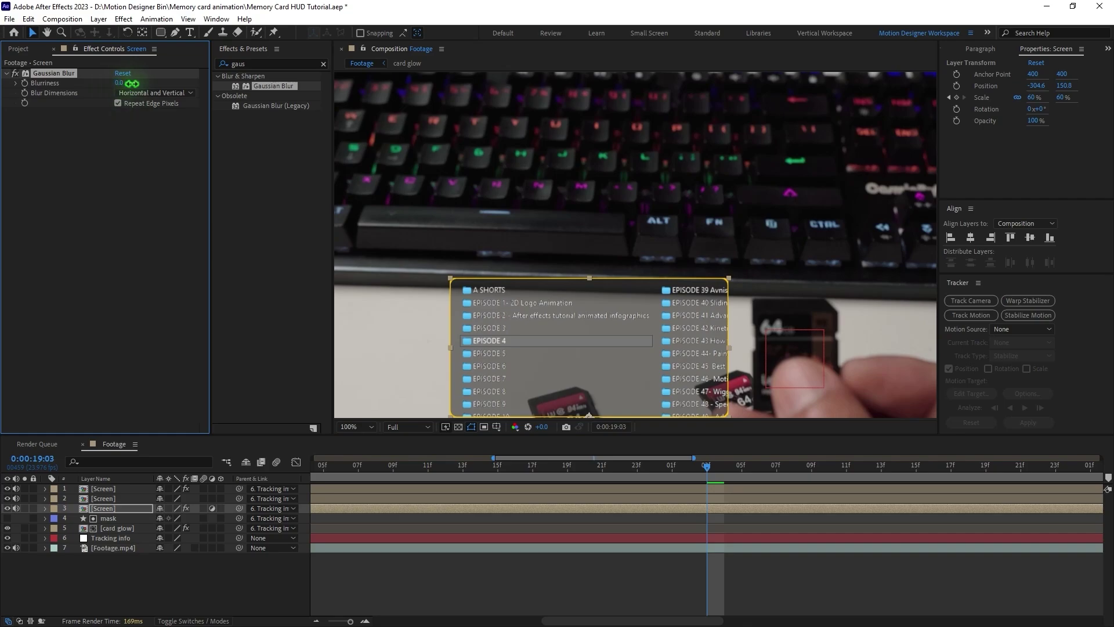
drag(197, 90, 307, 96)
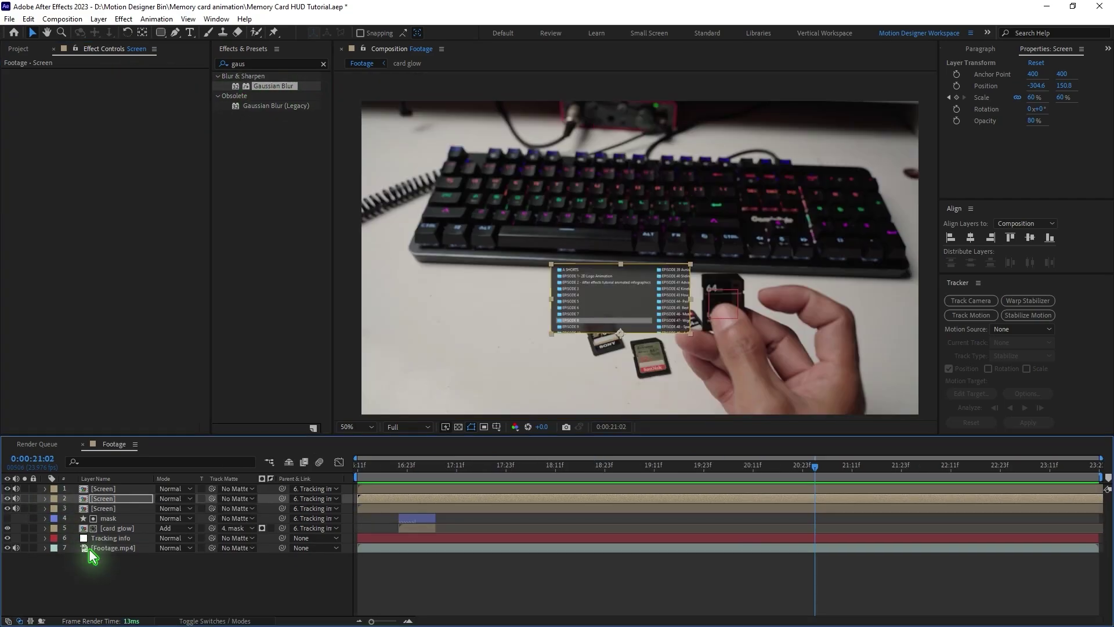
click(93, 586)
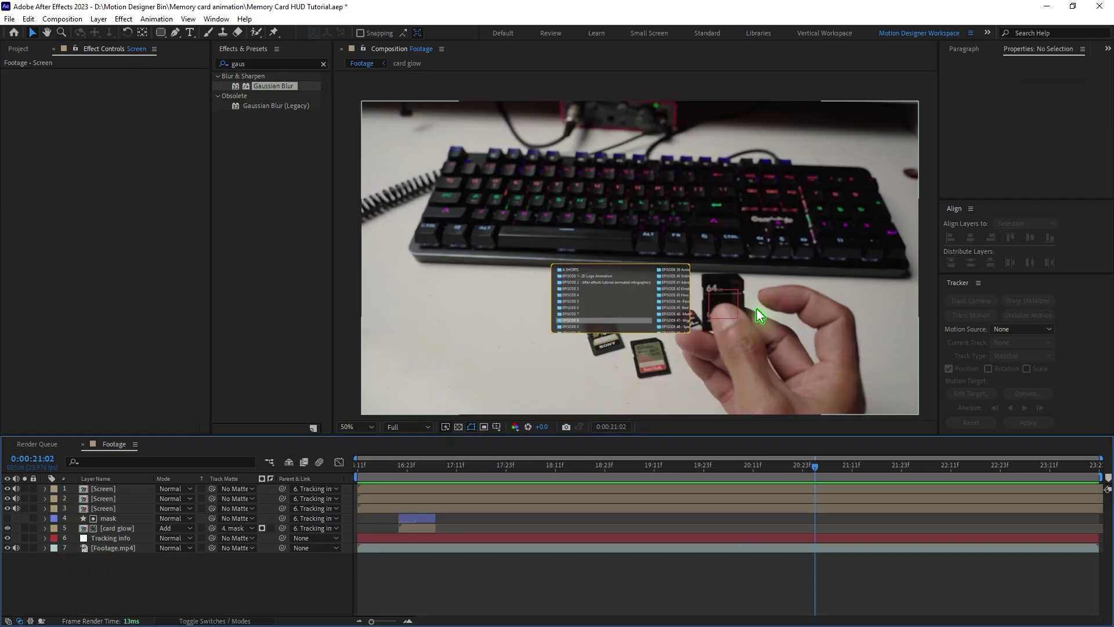
- In the Screen precomp, recolor the stroke layer's outline with the blue sampled from a folder icon, 56C3FB
double_click(114, 512)
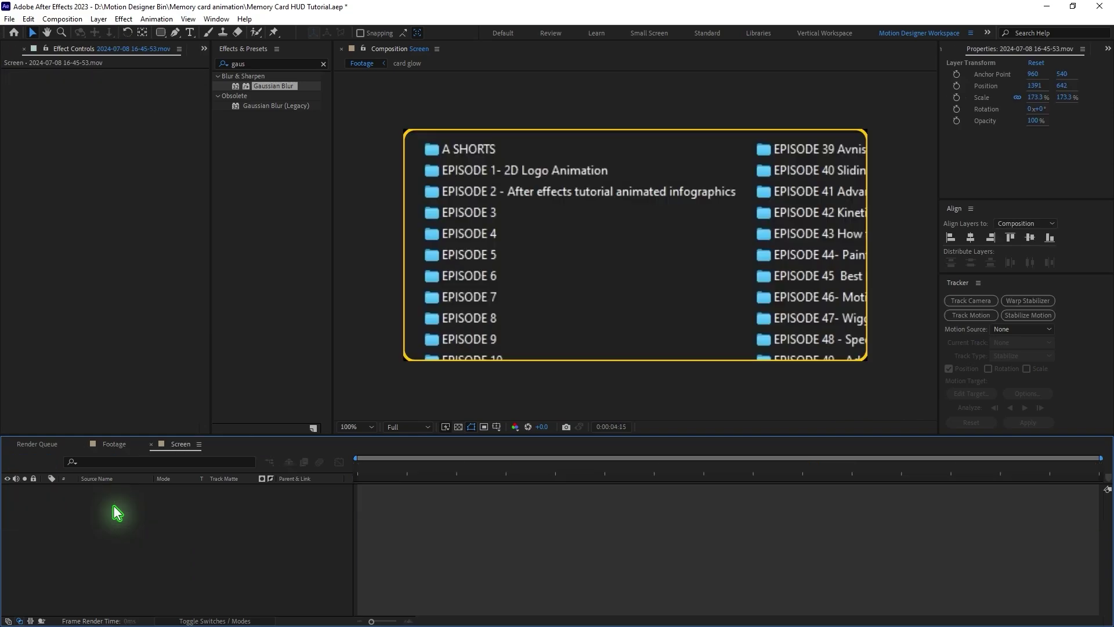
click(119, 489)
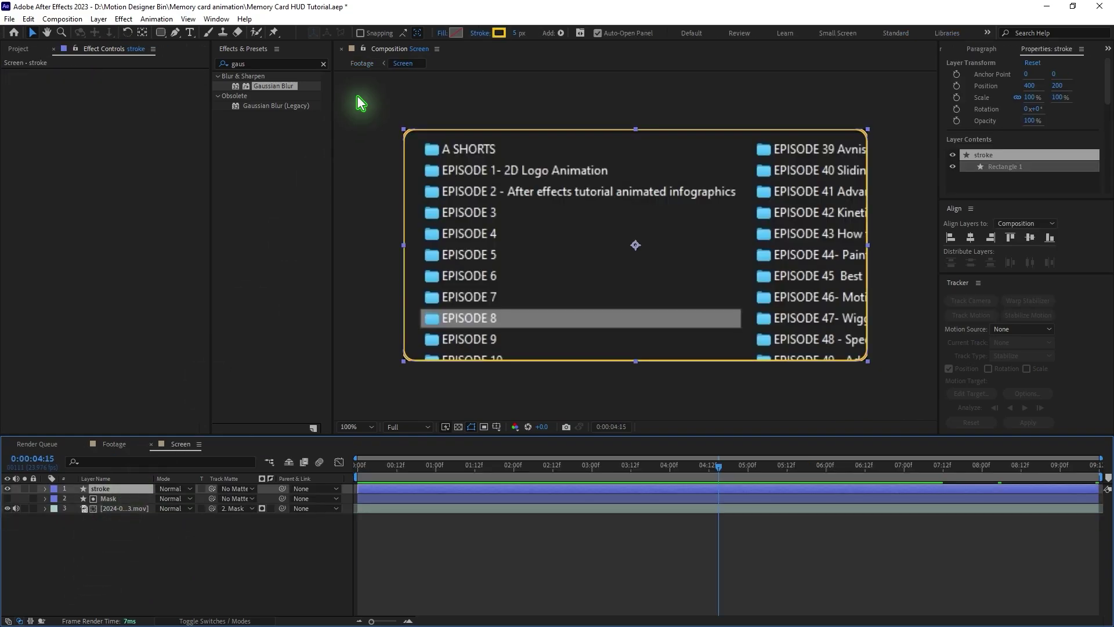
click(500, 34)
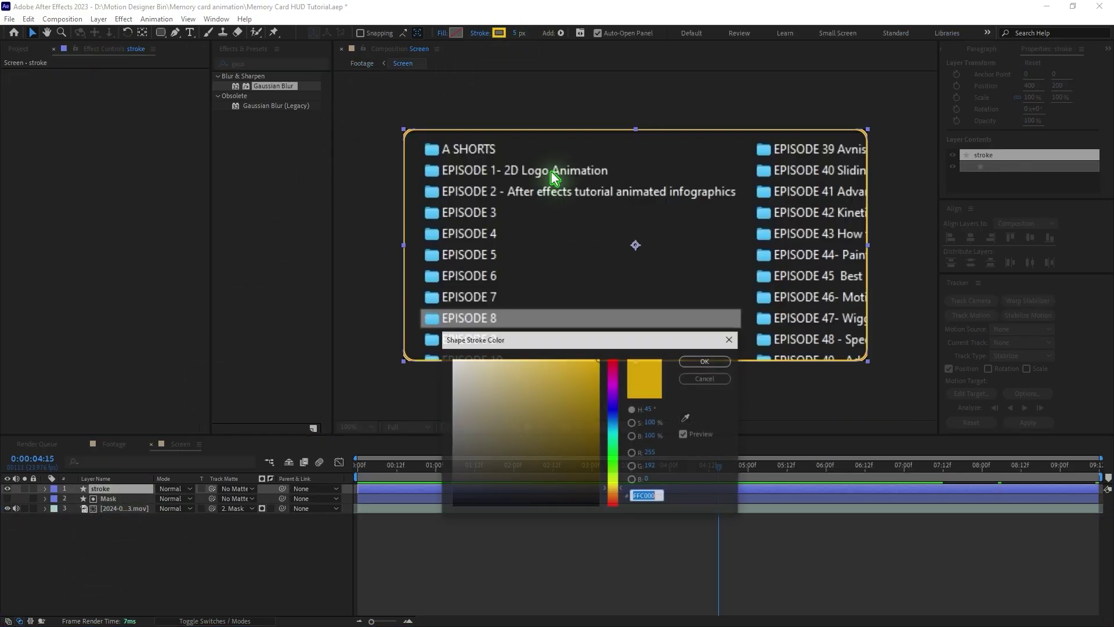
click(686, 418)
click(765, 335)
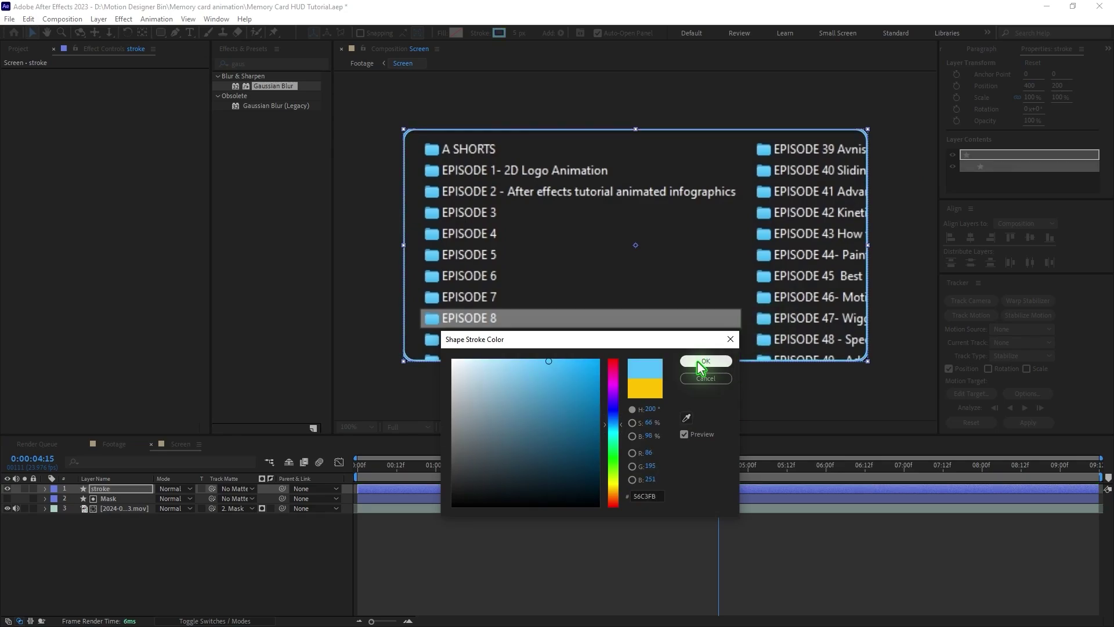
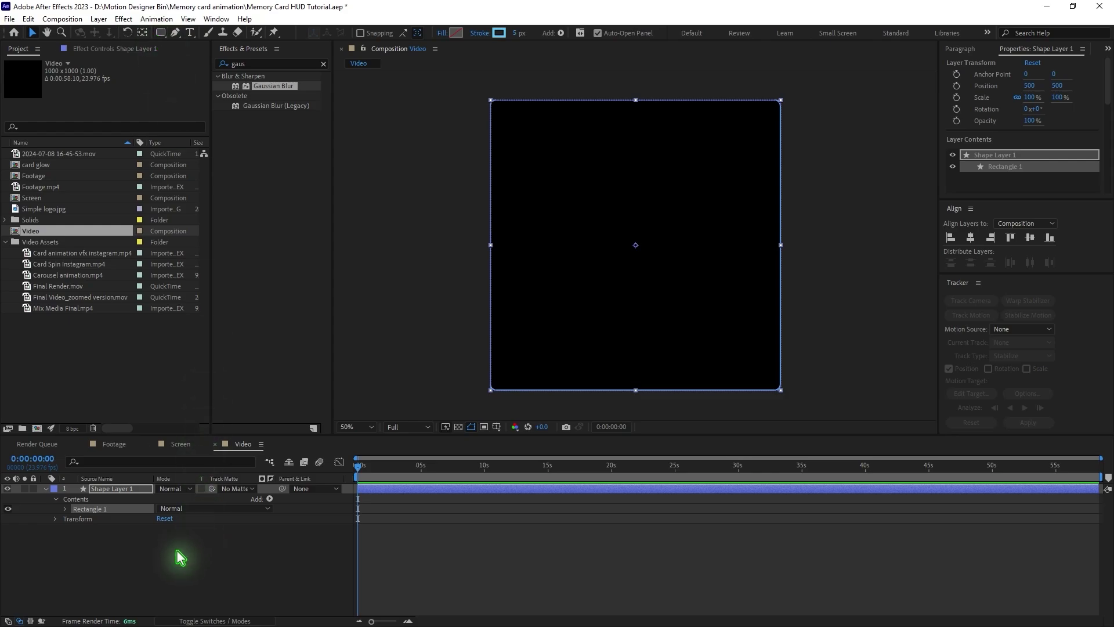
- Rename the rounded-rectangle shape layer in the Video composition to Stroke and set its scale to 80%
click(154, 558)
click(124, 491)
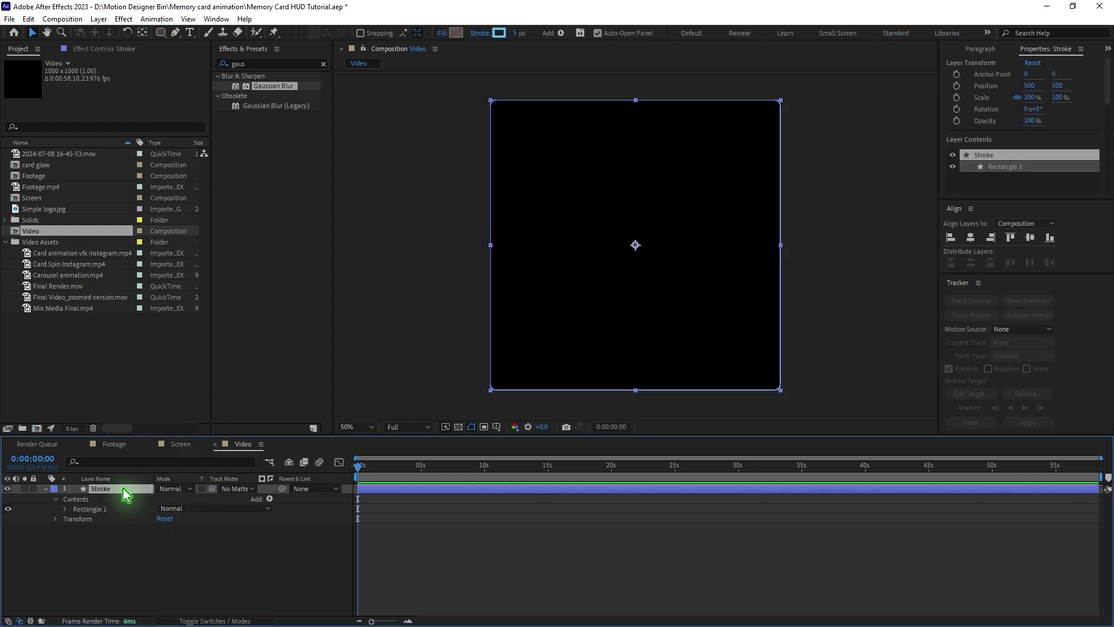
key(s)
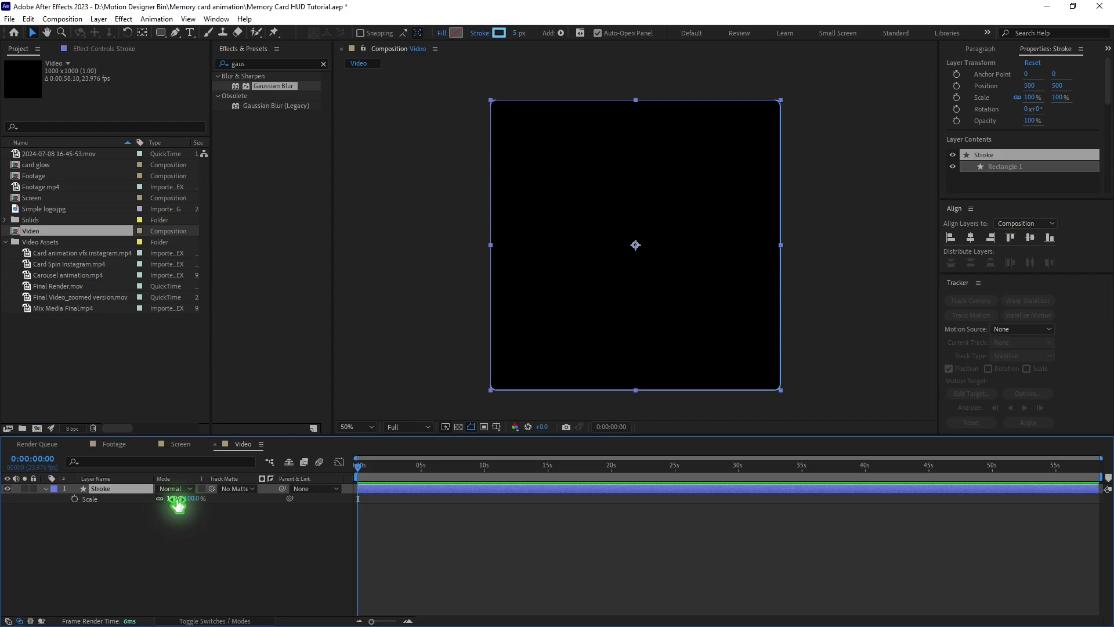
drag(174, 499, 166, 498)
- Duplicate the Stroke layer, placing the copy beneath it under the name Mask
click(129, 493)
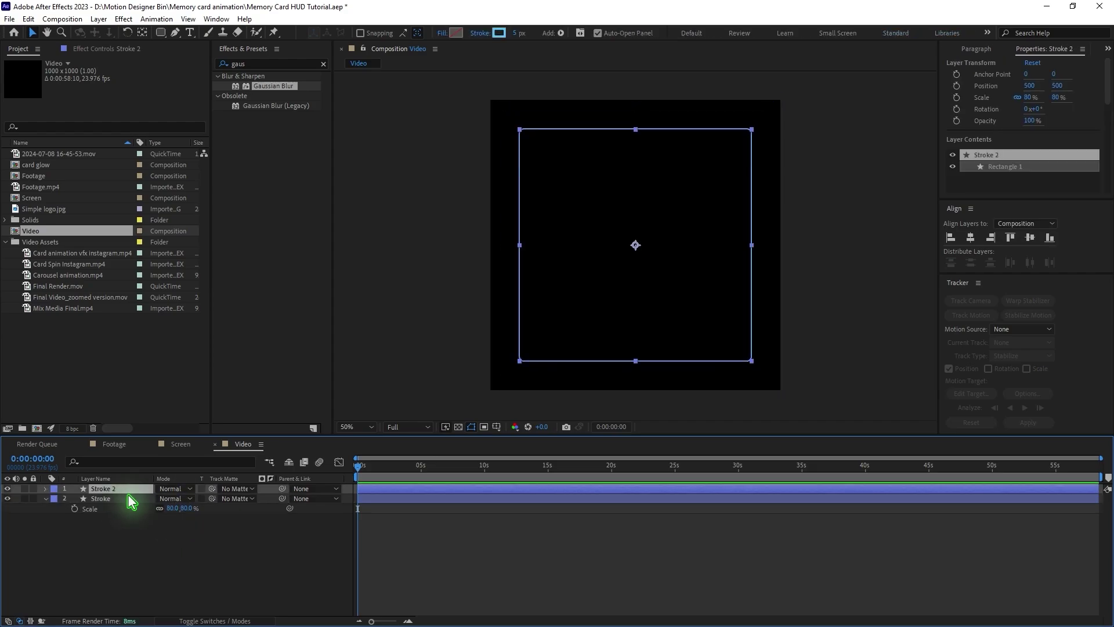
key(ctrl+d)
click(125, 508)
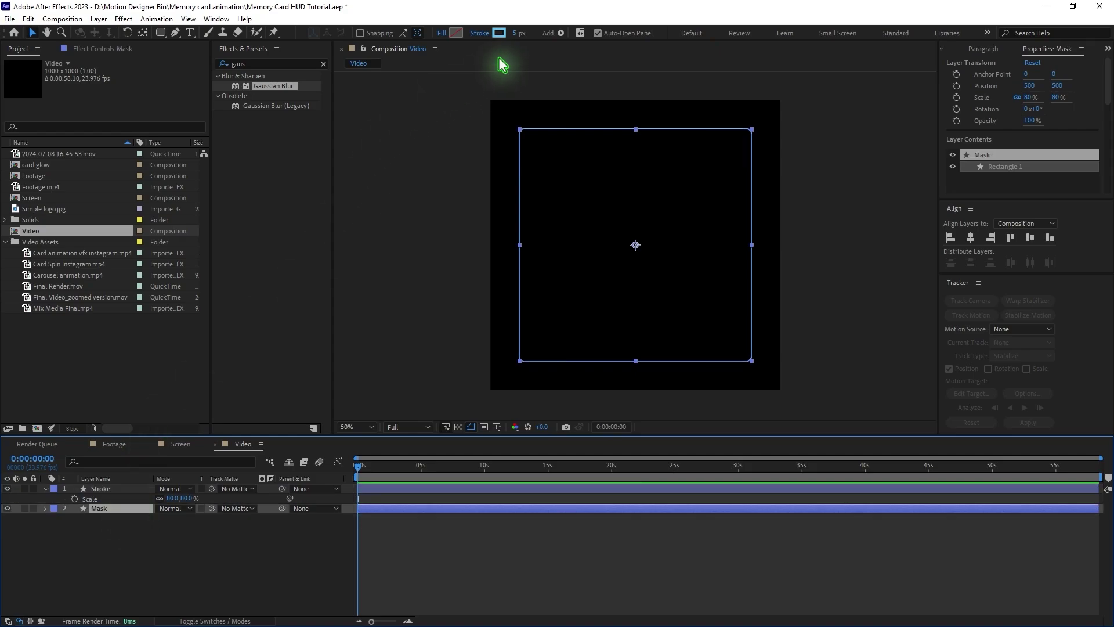
- Remove the Mask layer's stroke and give its rectangle a solid white fill
click(480, 33)
click(498, 287)
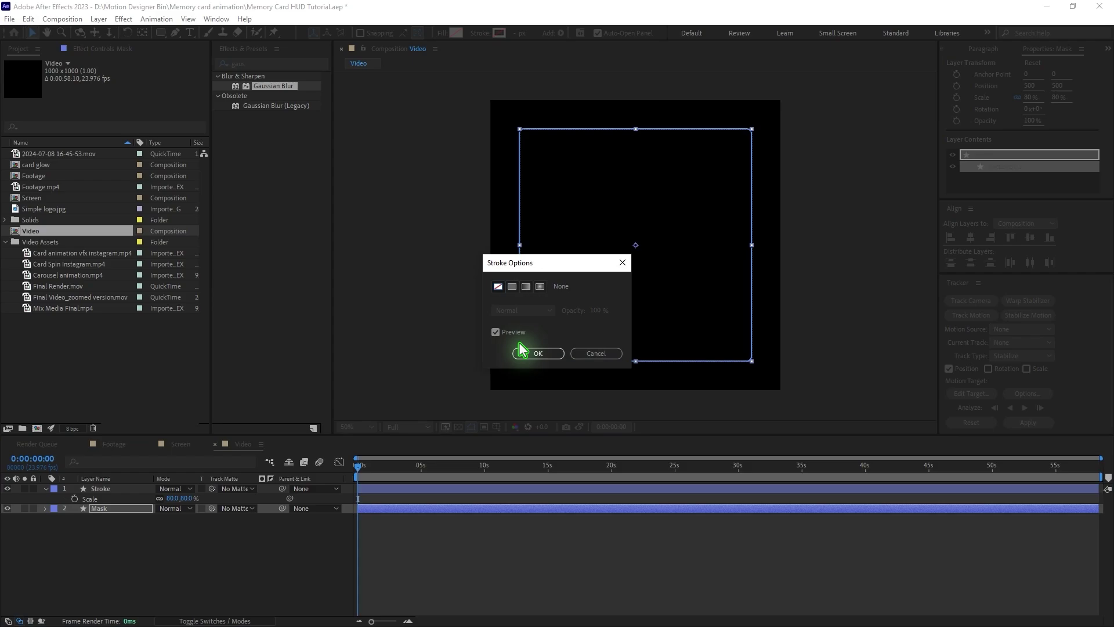
click(535, 352)
click(457, 33)
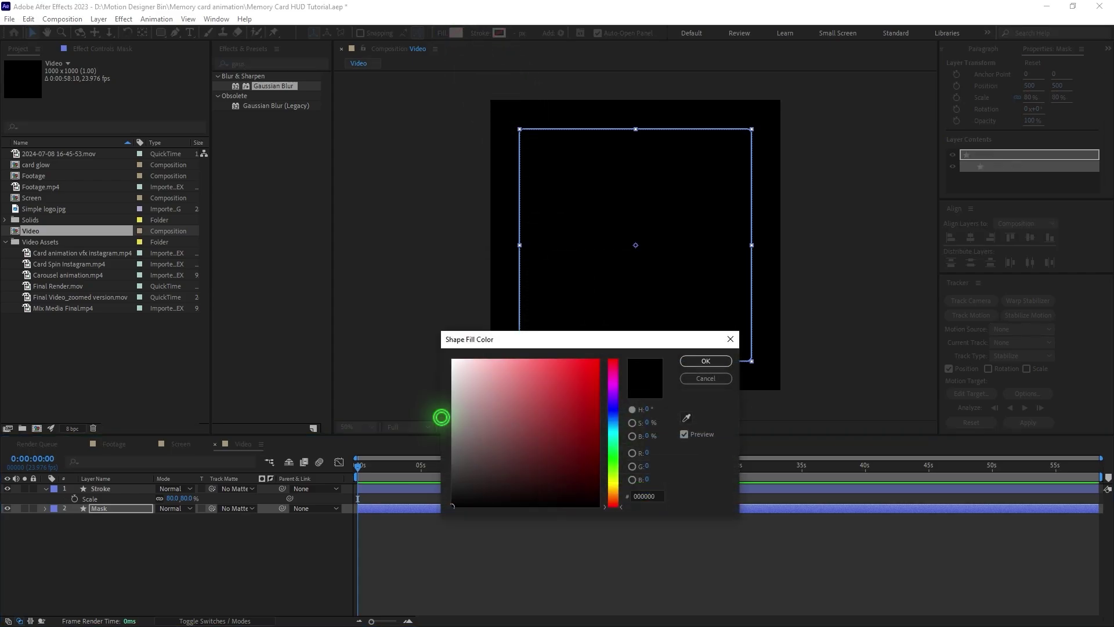
click(454, 360)
click(703, 361)
click(147, 568)
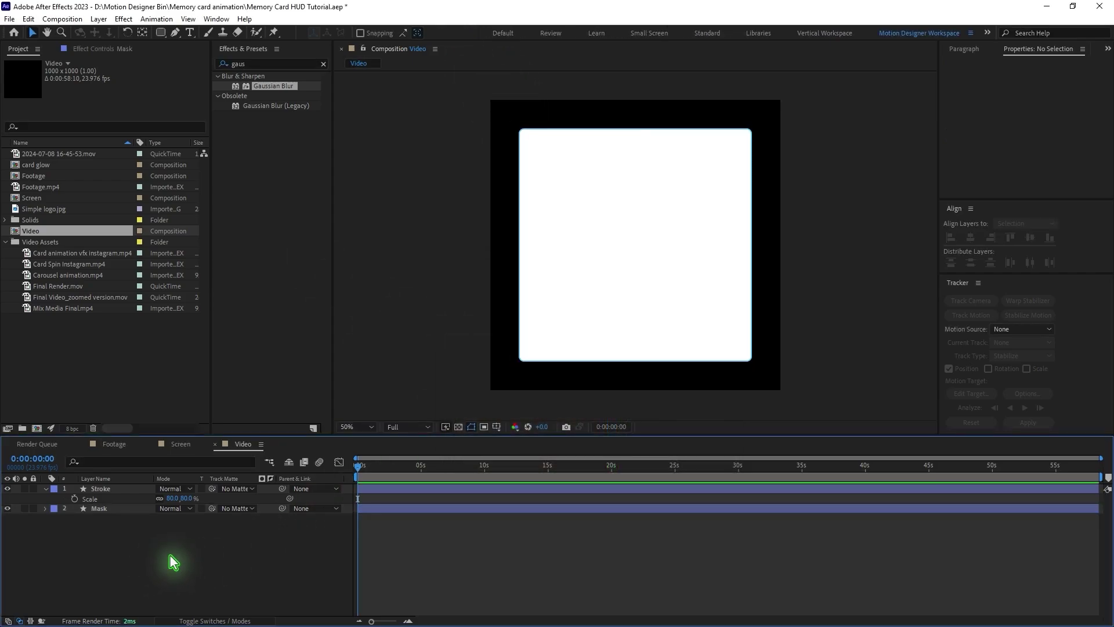
click(46, 489)
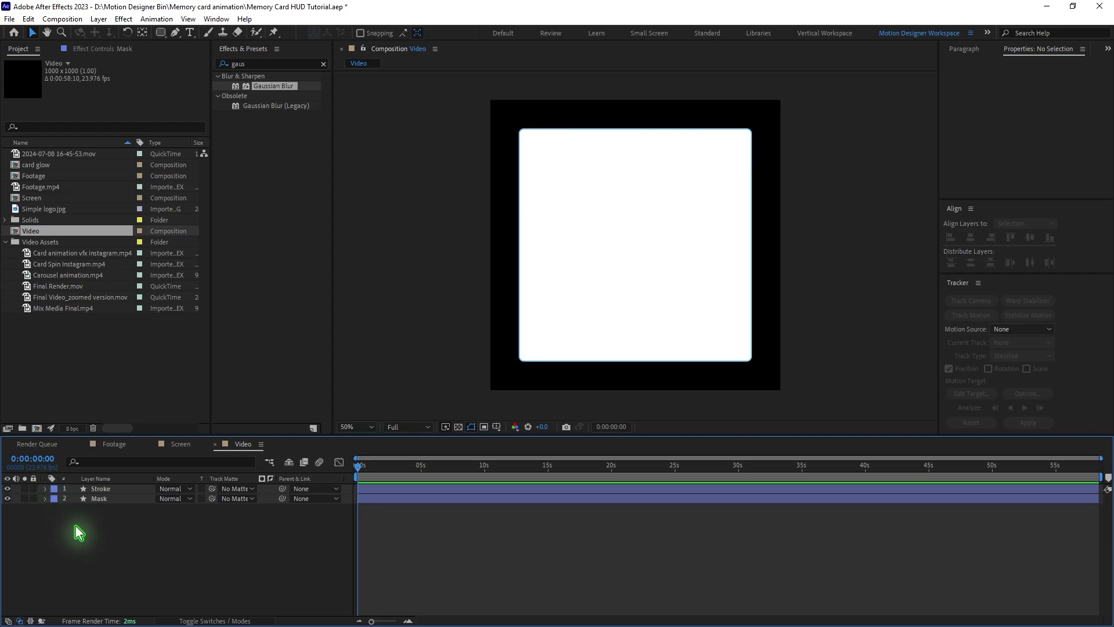
- Add Simple logo.jpg above the other layers in the Video composition and scale it down to about 44%
click(50, 210)
drag(60, 213, 157, 491)
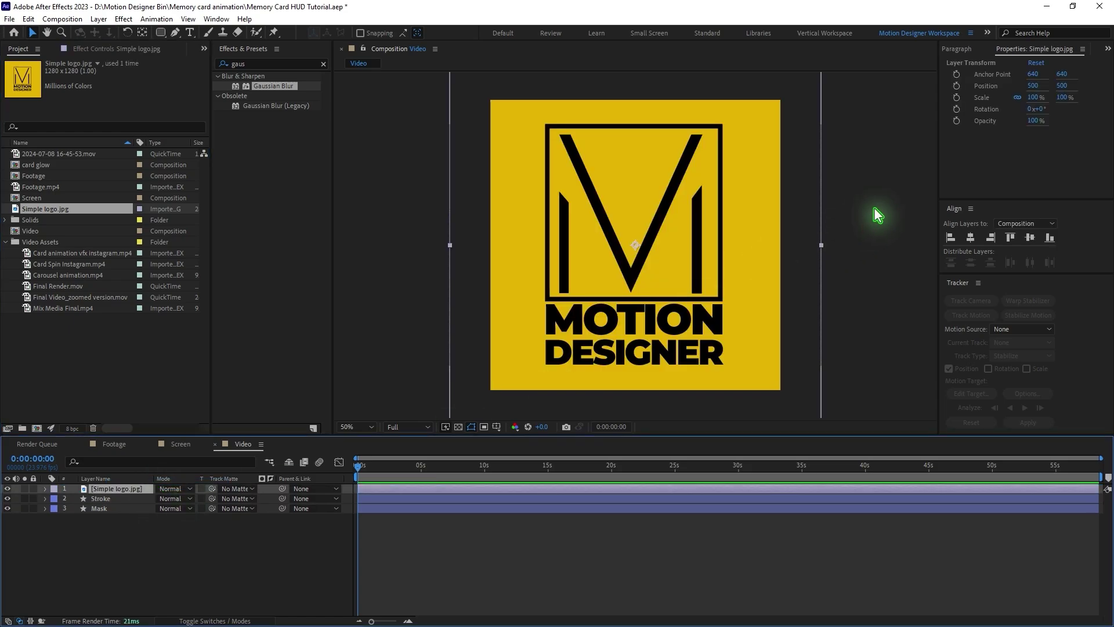
drag(820, 245, 718, 243)
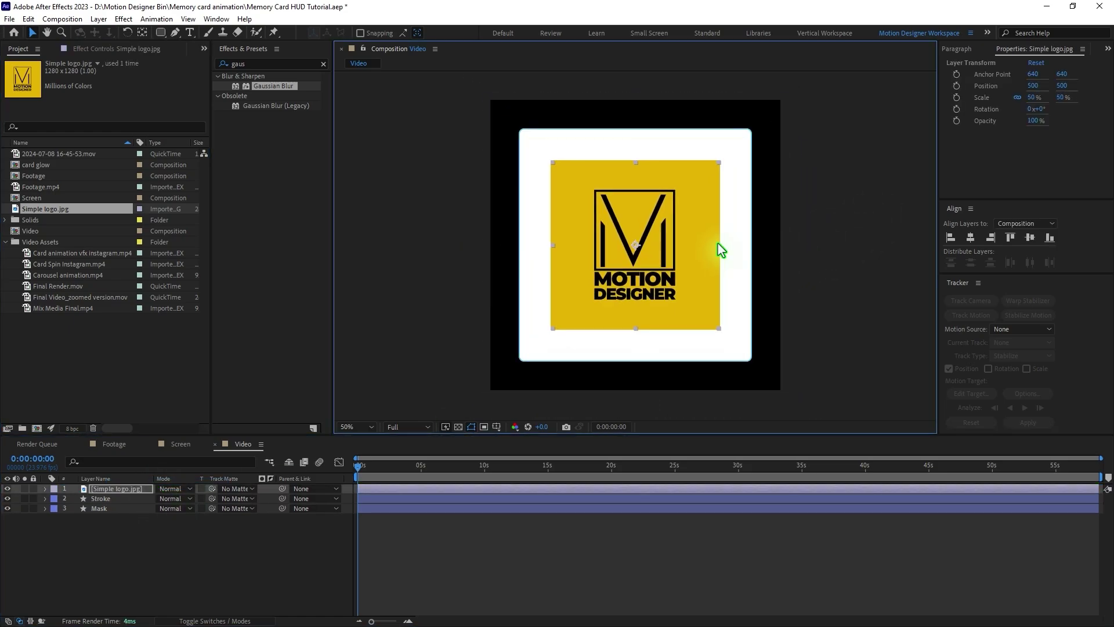
click(142, 567)
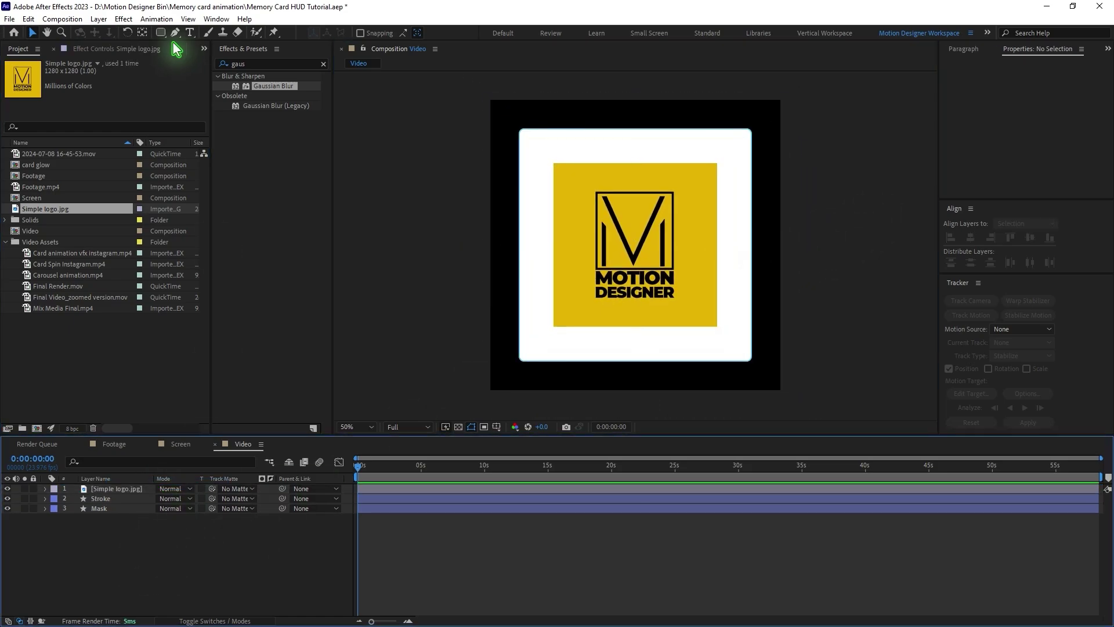
- Draw a white circle spanning the logo's full width with the Ellipse tool and name its layer mask
drag(161, 32, 233, 60)
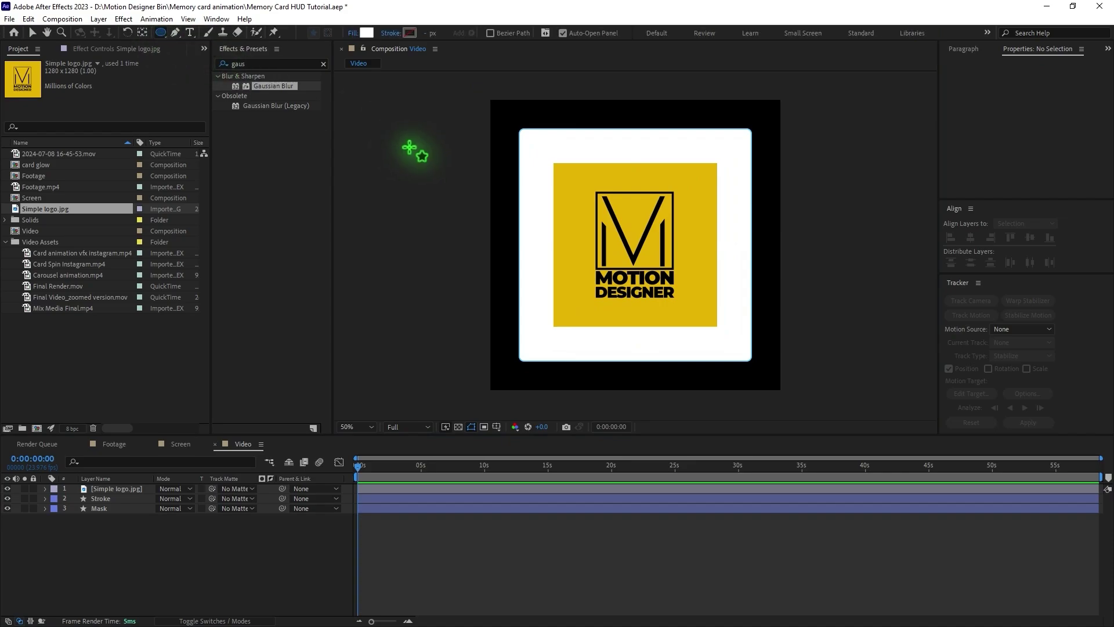
drag(585, 207, 717, 326)
click(109, 491)
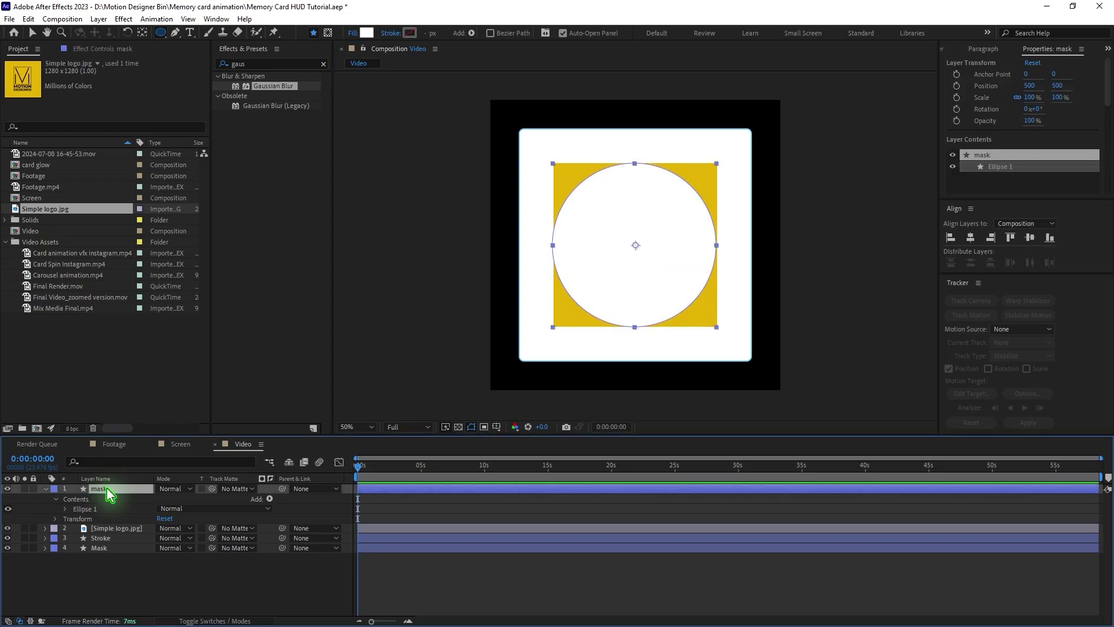
- Duplicate the circular mask layer and give the copy no fill and a 5 px stroke colored 56C3FB
key(ctrl+d)
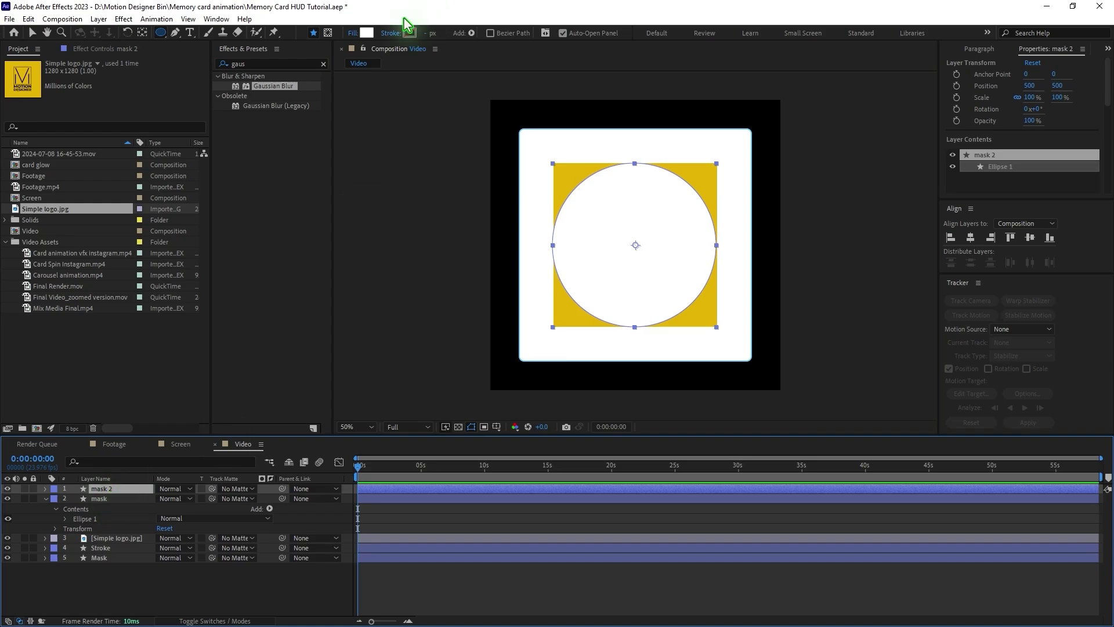
click(344, 34)
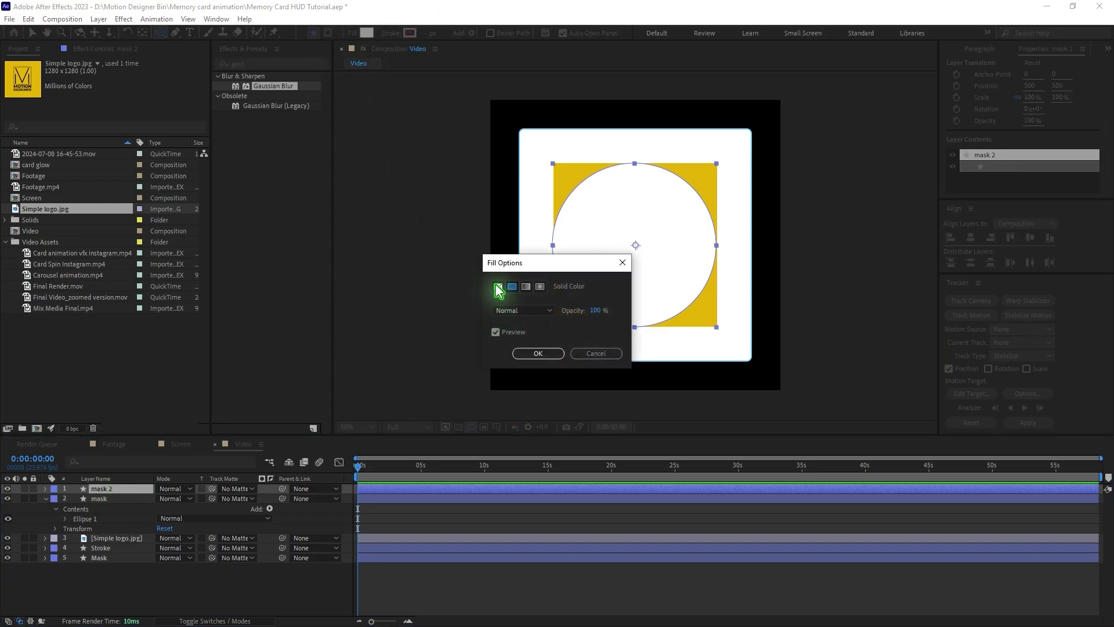
click(538, 353)
click(410, 33)
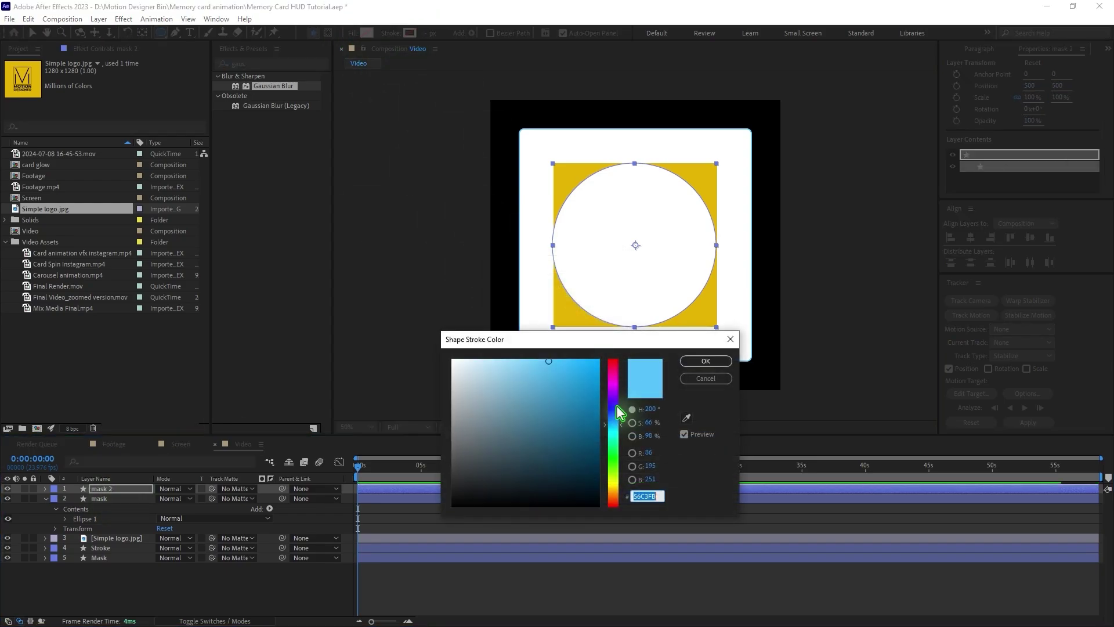
click(706, 361)
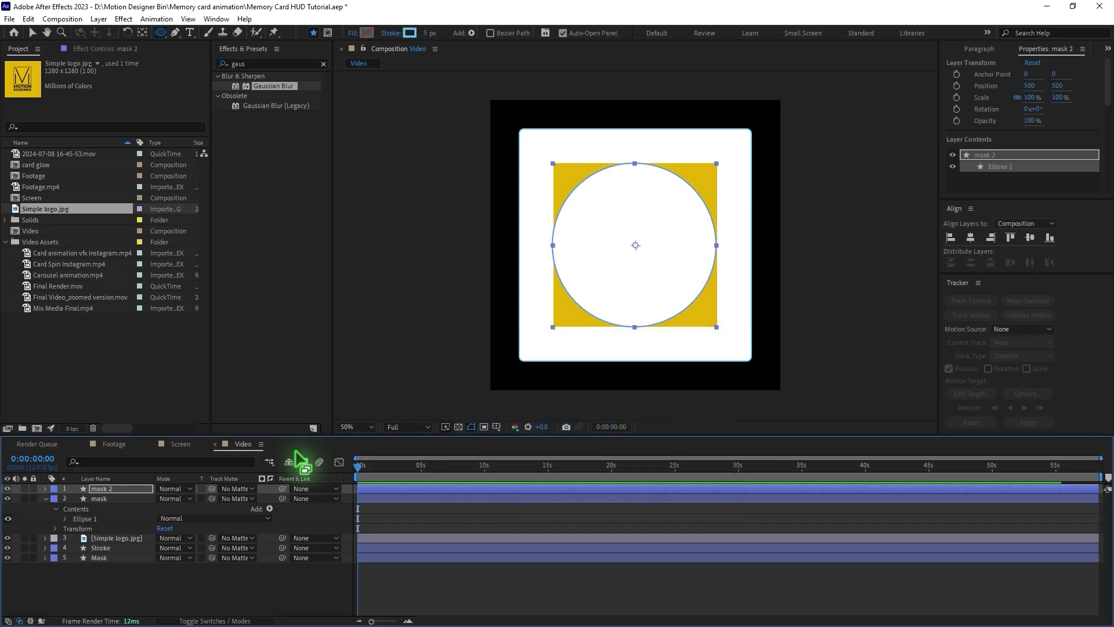
- Set the filled circle layer named mask as the track matte of the Simple logo.jpg layer
click(45, 498)
click(118, 508)
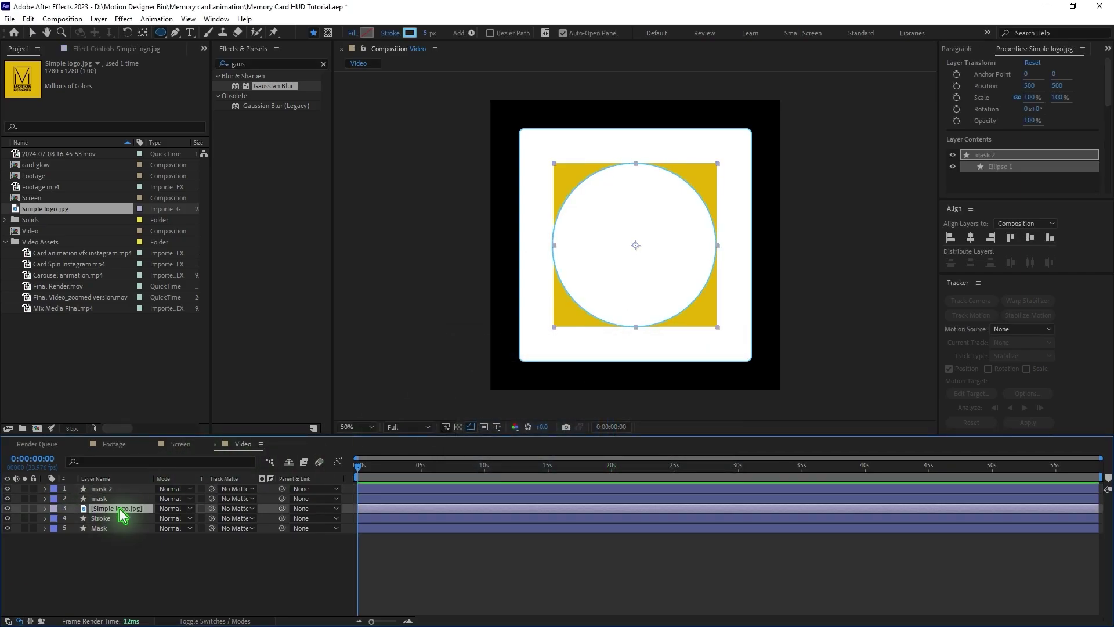
click(238, 508)
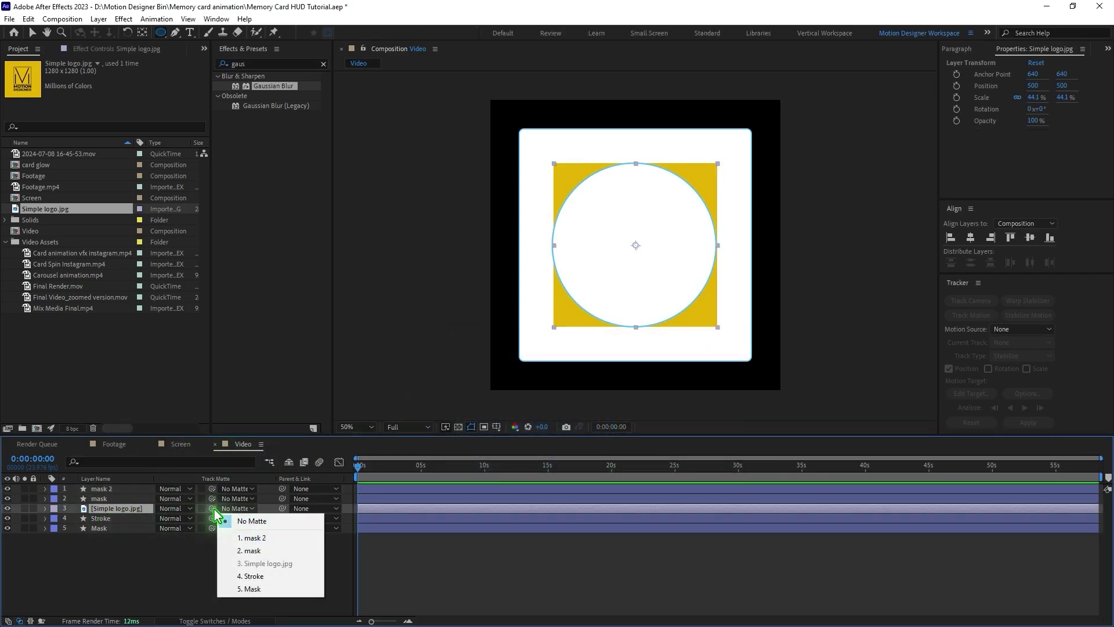
drag(213, 509, 104, 500)
- Pre-compose both circle layers and the logo image into a new composition named Logo
click(105, 488)
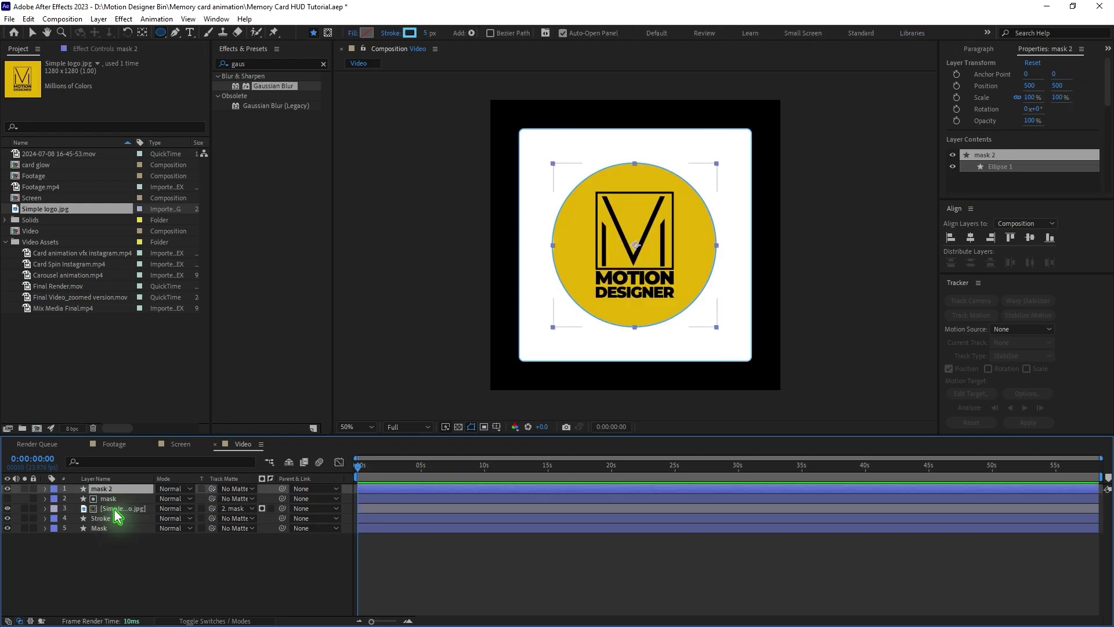
shift+click(116, 509)
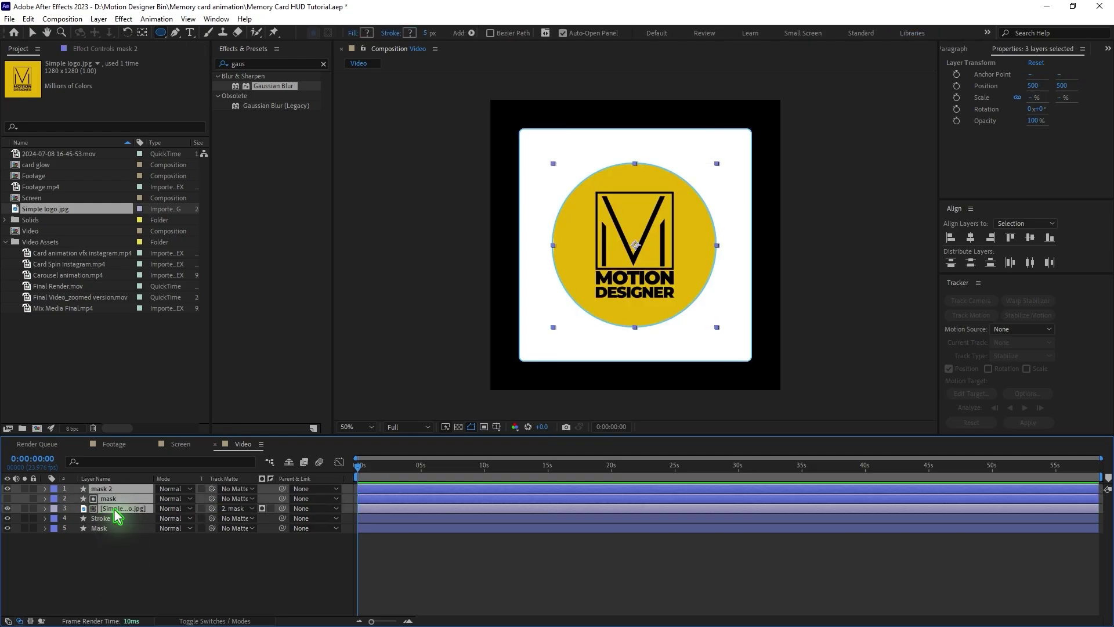
key(ctrl+shift+c)
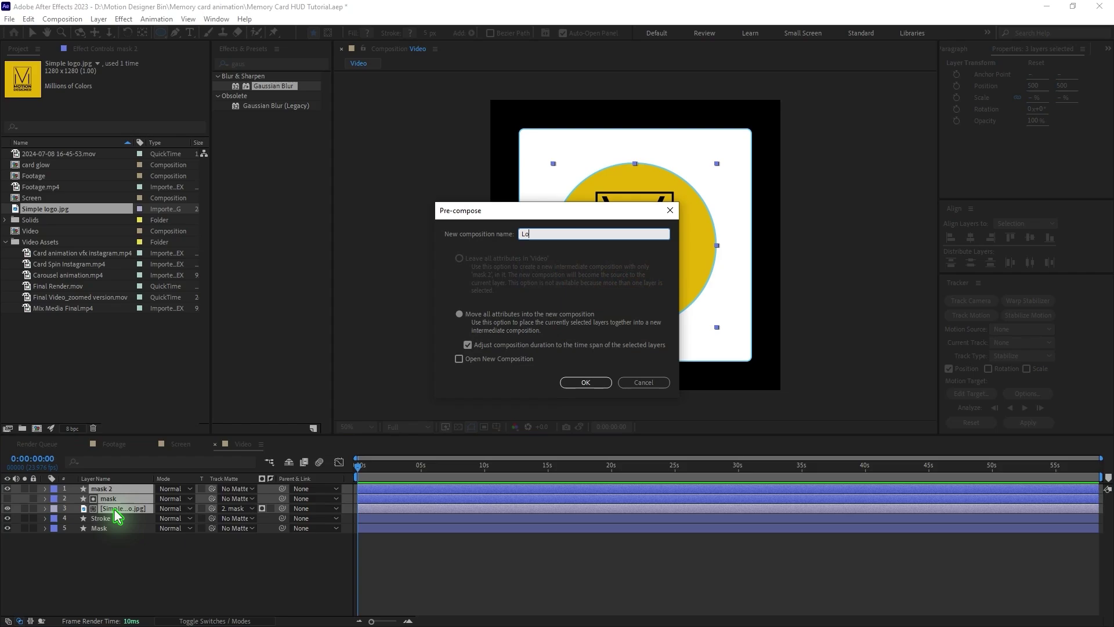
key(Return)
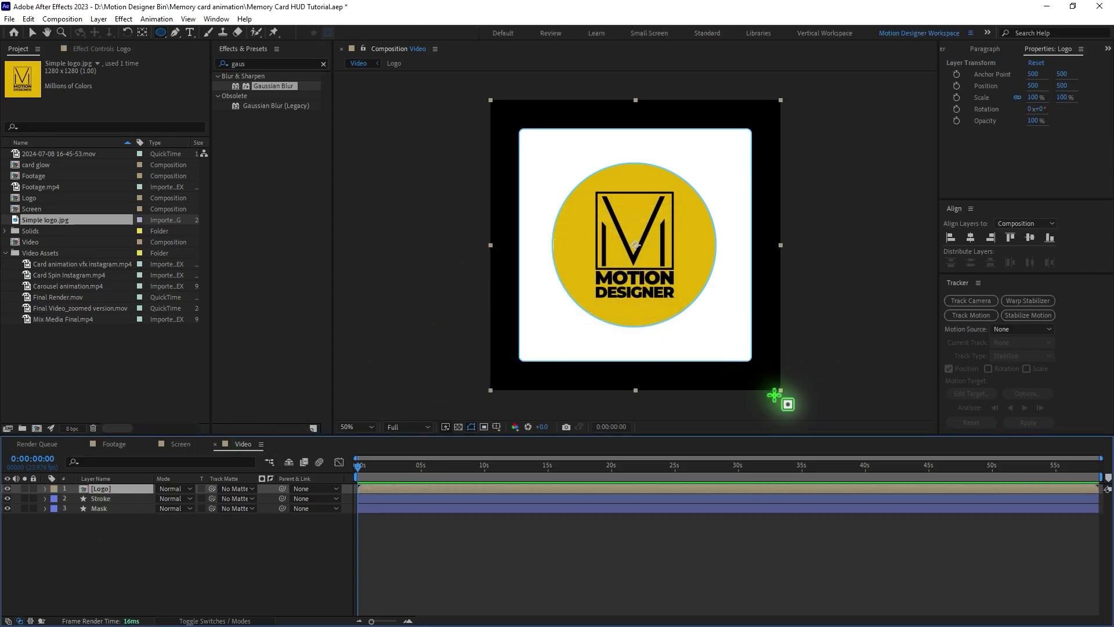
- Scale down the Logo precomp and position it centered over the upper edge of the white rectangle
click(31, 32)
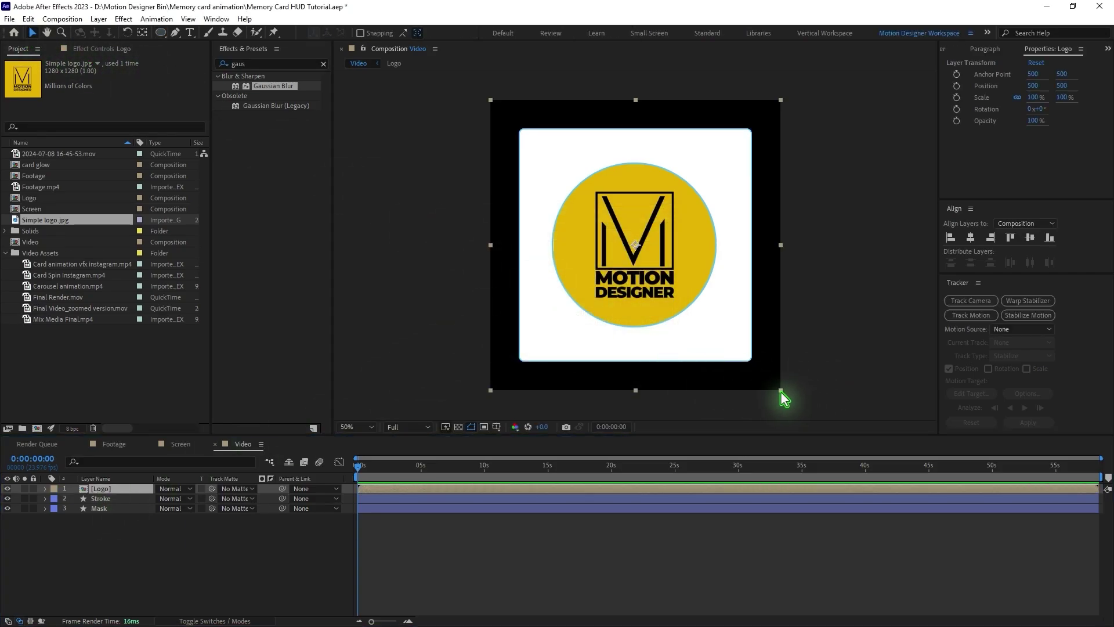
drag(781, 390, 675, 258)
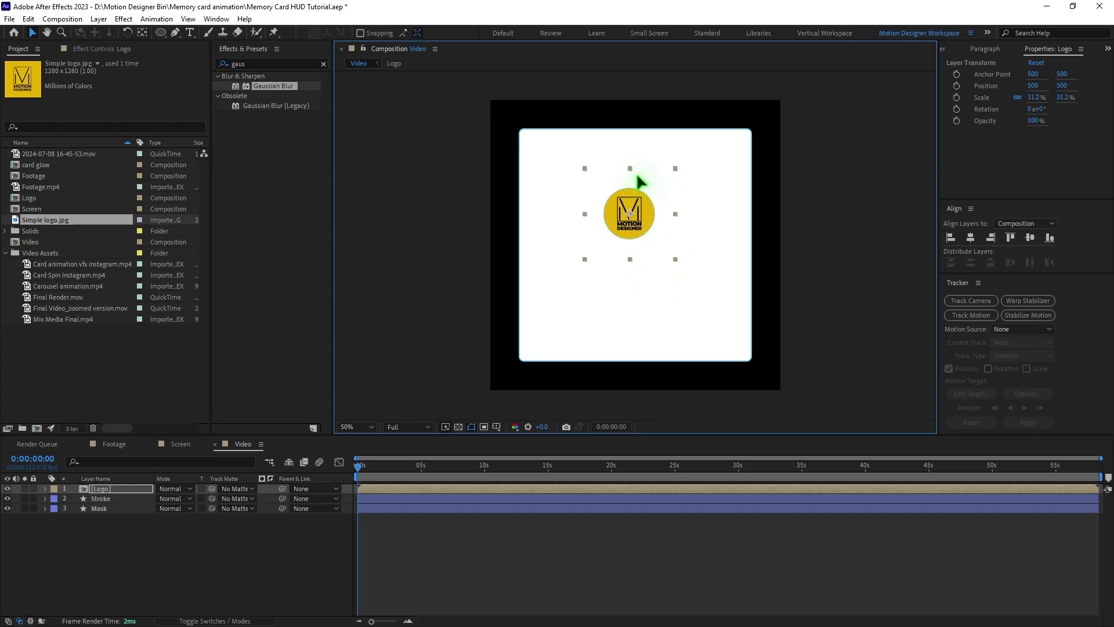
drag(637, 176, 639, 150)
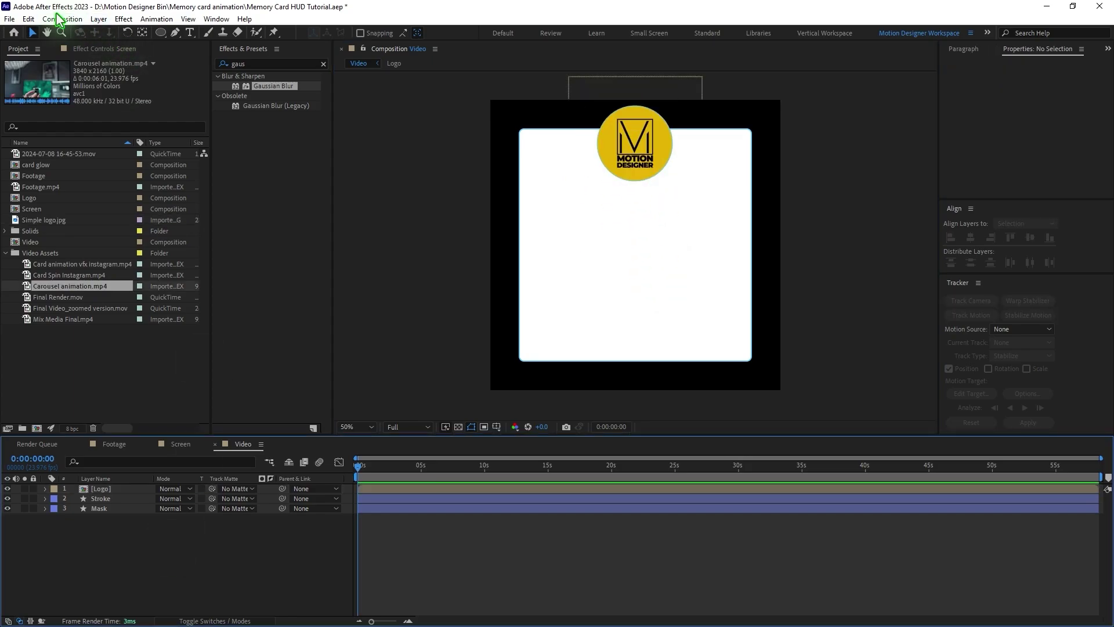
- Create a new 500 x 500 px composition named 1
click(60, 19)
click(81, 34)
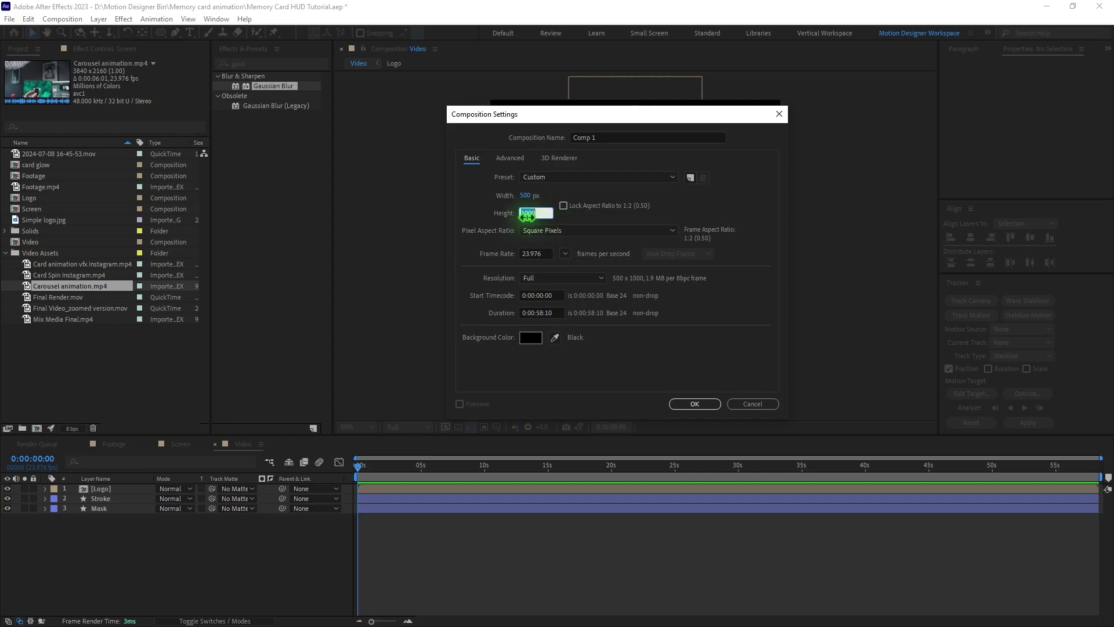
click(632, 132)
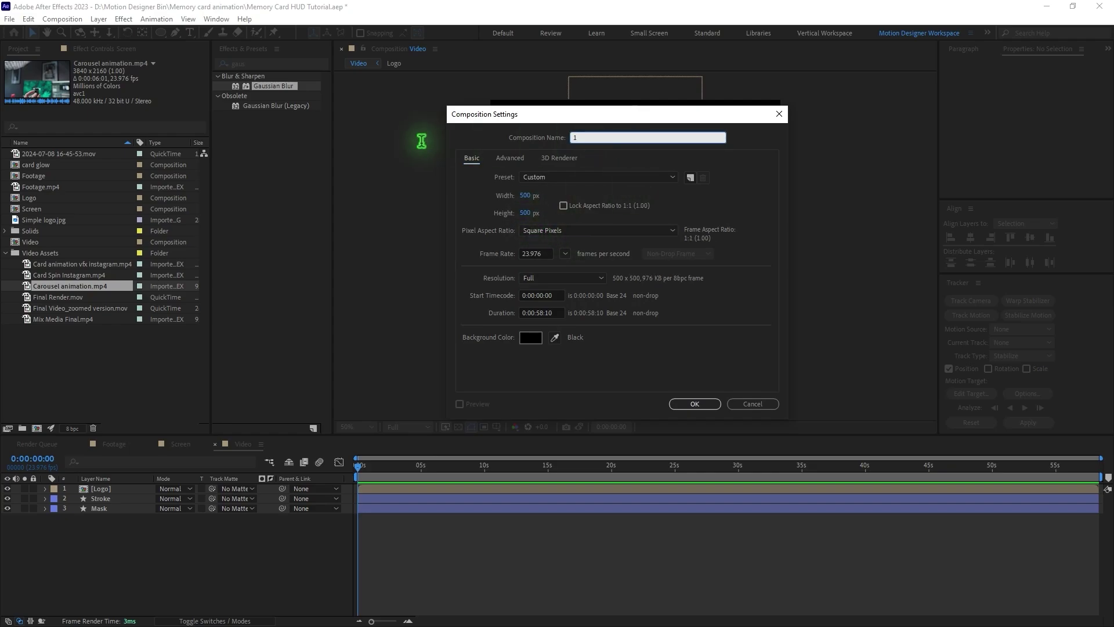
key(Return)
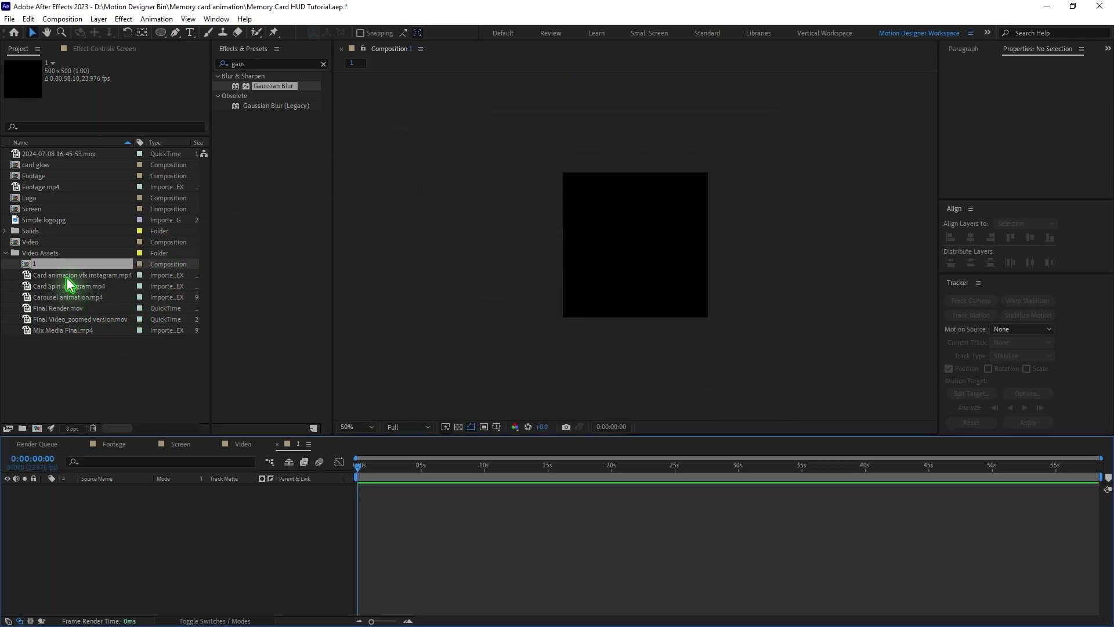
- Place Carousel animation.mp4 in composition 1 at 24% scale and trim the composition to the clip's length
drag(60, 301, 162, 556)
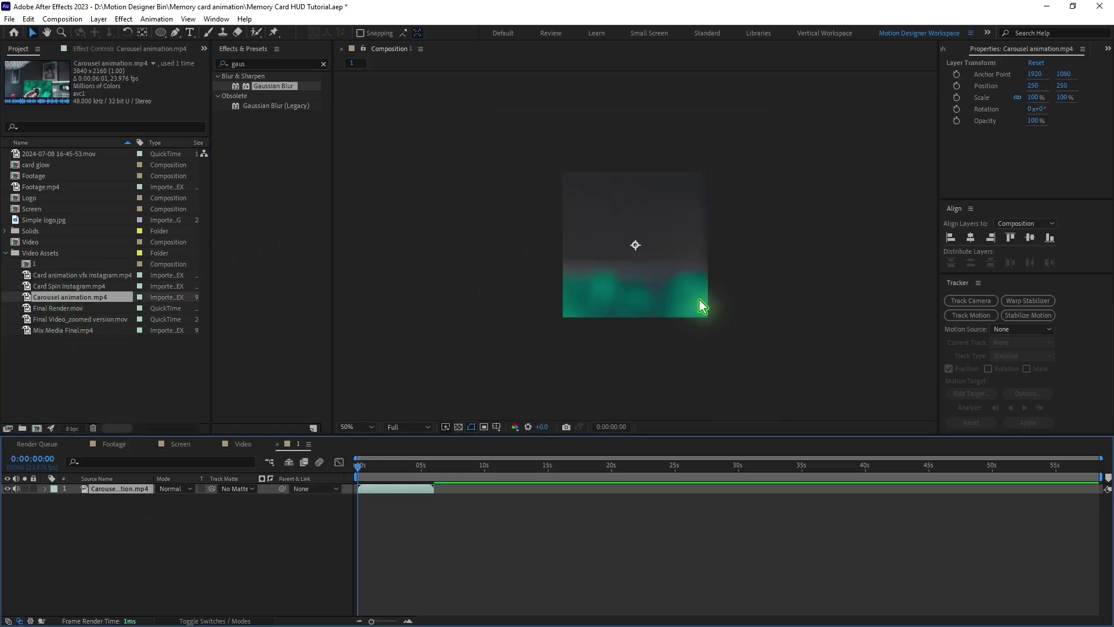
drag(916, 247, 689, 245)
key(period)
key(period)
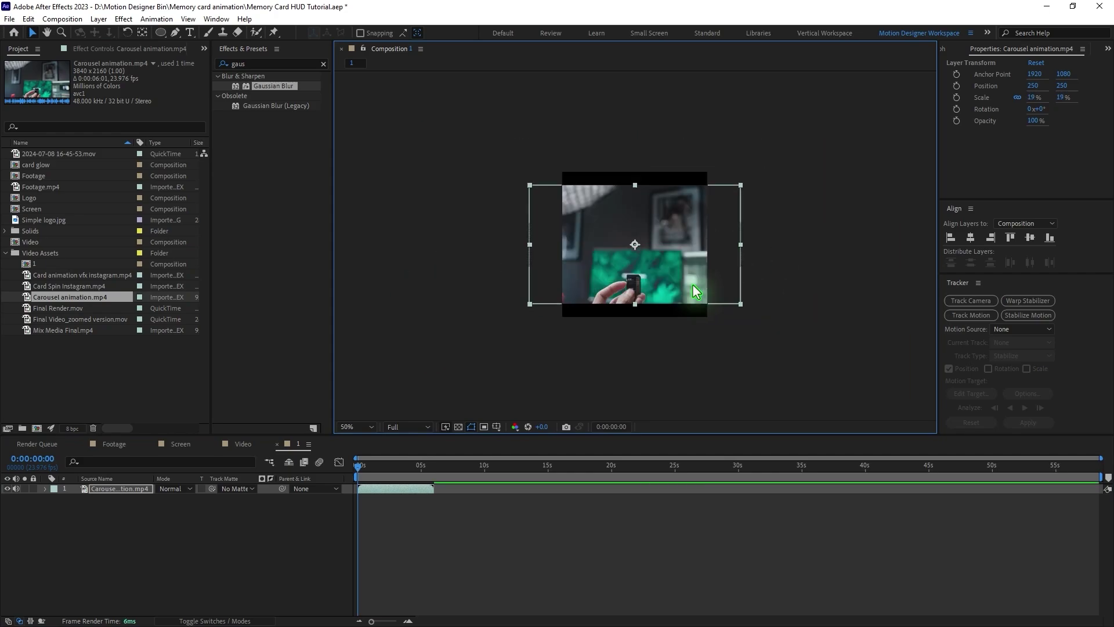
drag(743, 305, 768, 325)
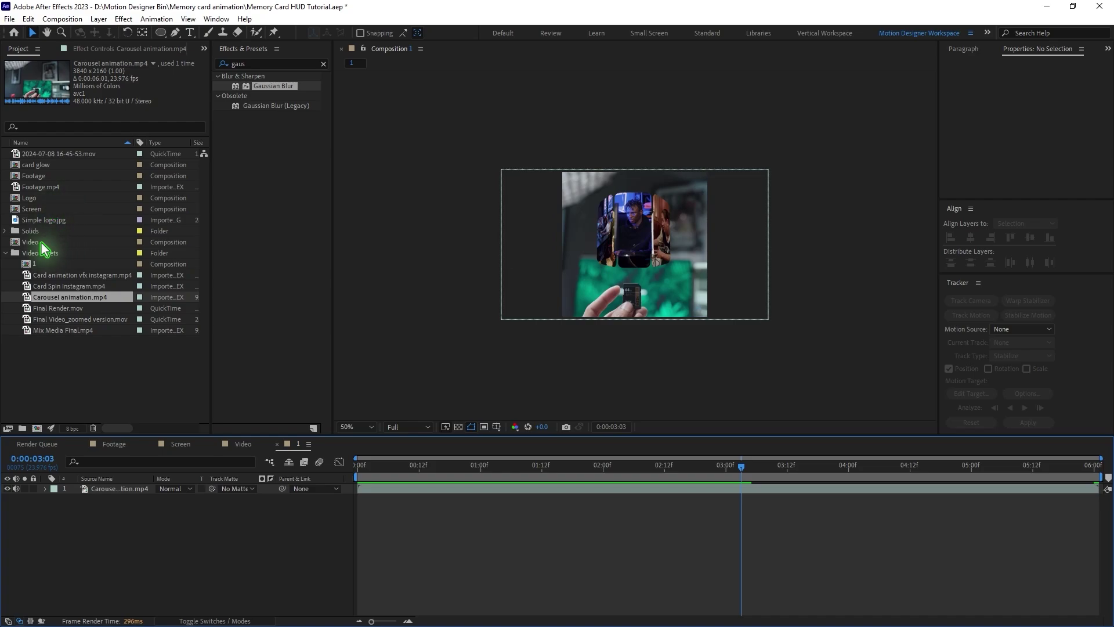
- Duplicate composition 1 as composition 2 and delete the Carousel animation layer from the copy
click(47, 264)
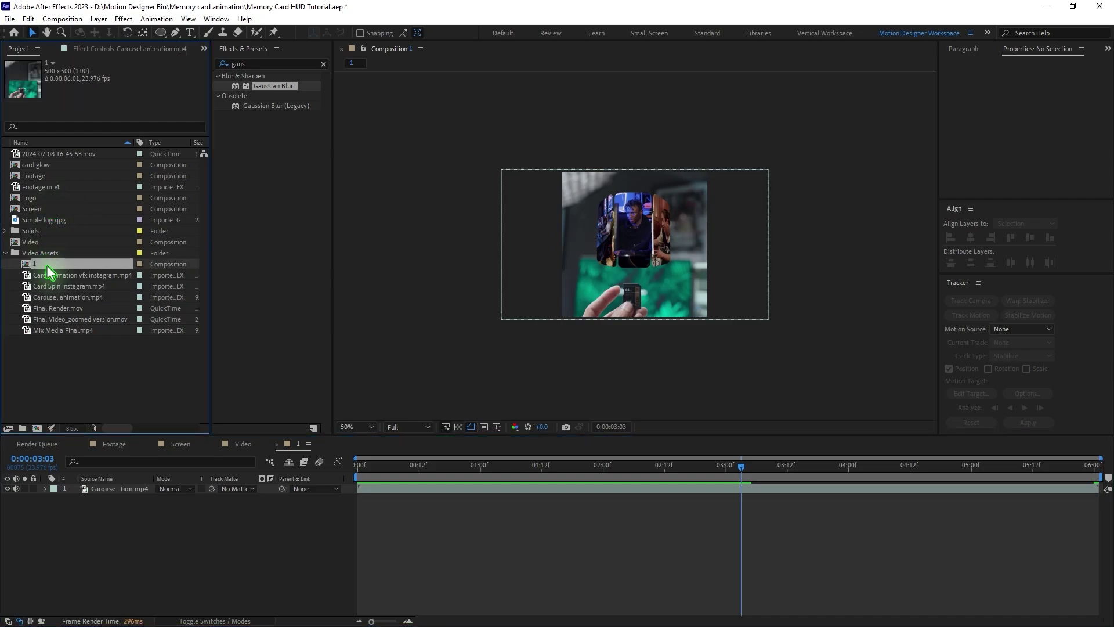
key(ctrl+d)
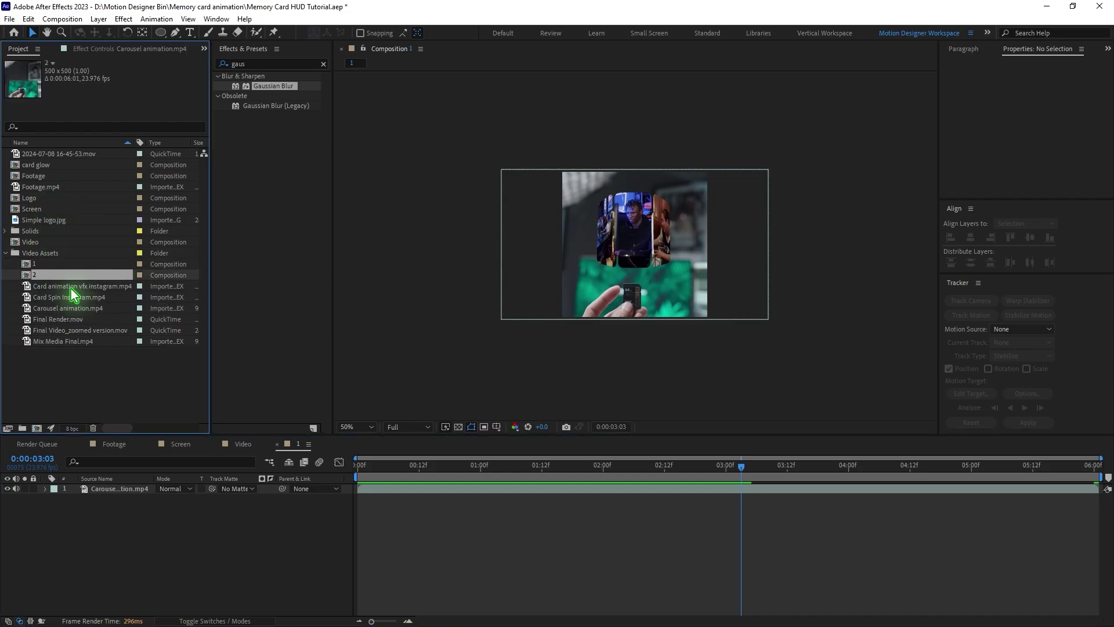
double_click(33, 274)
click(100, 489)
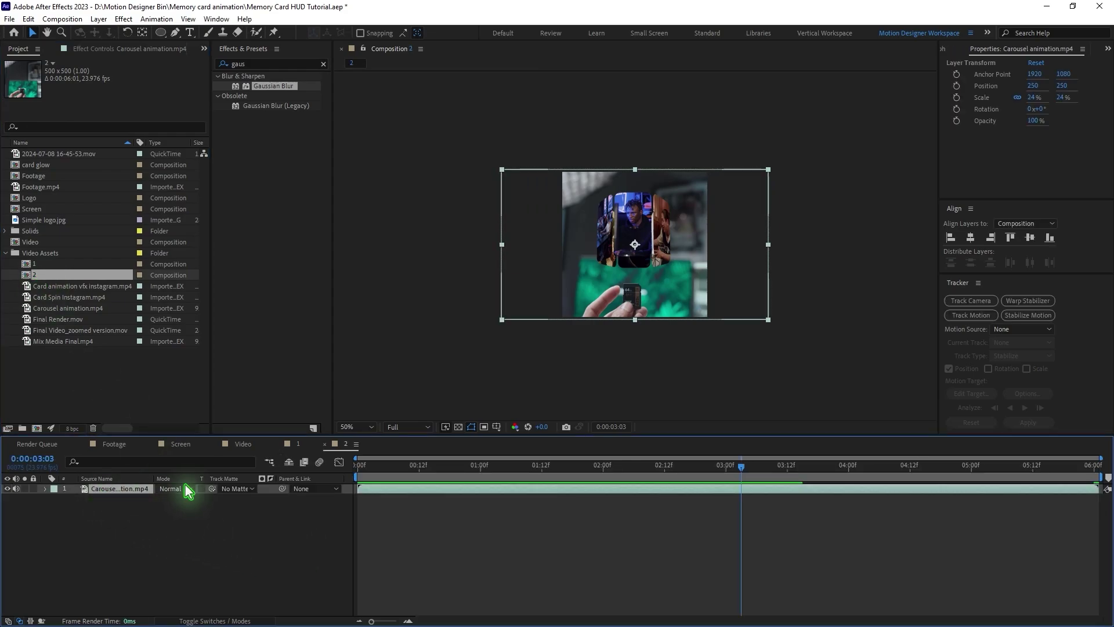
key(Delete)
- Place Final Render.mov in composition 2 and scale it to 46.3%
click(62, 308)
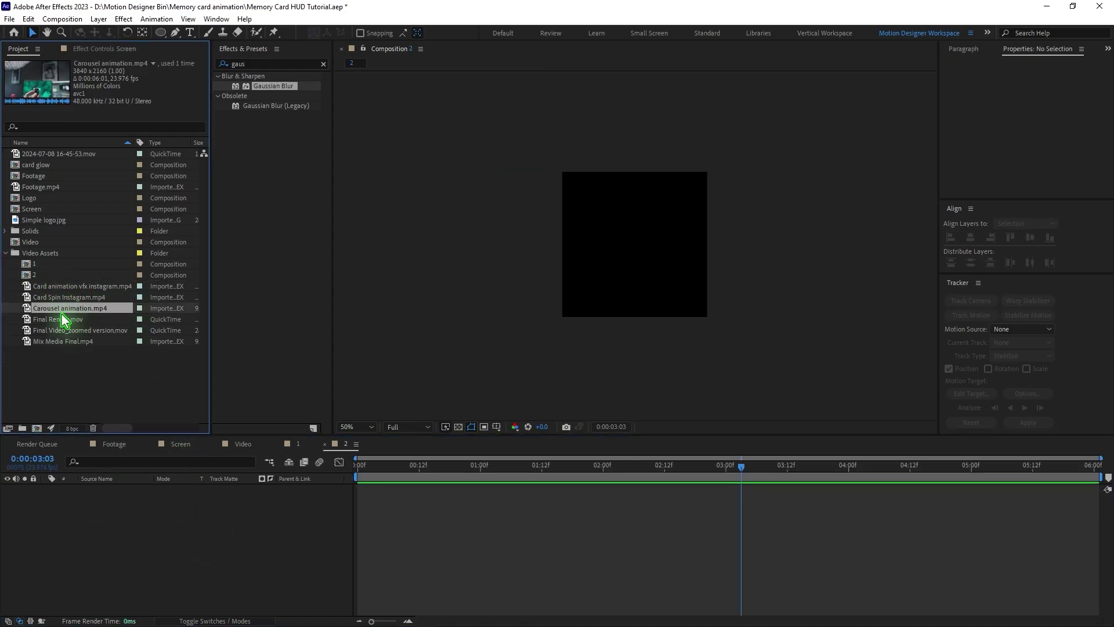
click(61, 319)
drag(156, 549, 157, 550)
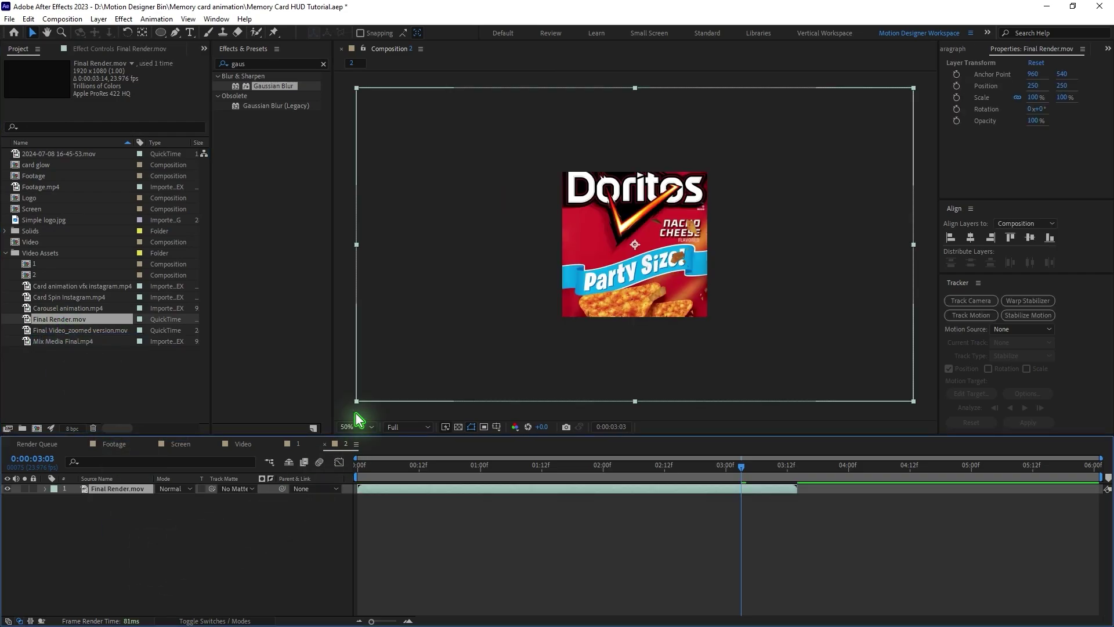
drag(912, 243, 765, 242)
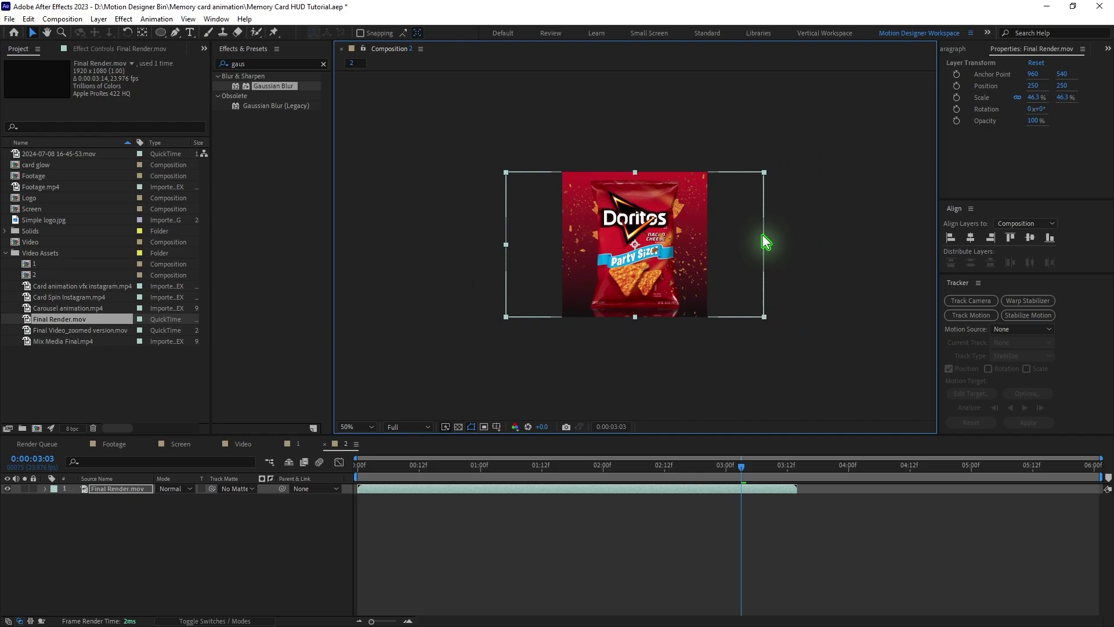
- Preview composition 2, then duplicate the Final Render layer and start the copy where the first clip ends
key(Home)
key(space)
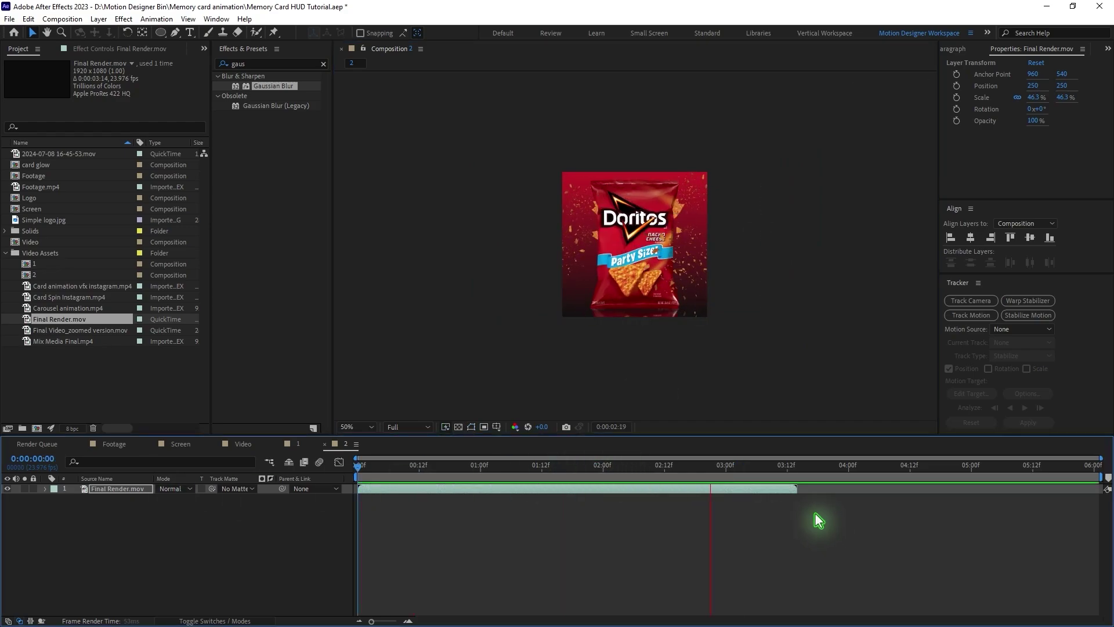
key(space)
key(ctrl+d)
drag(376, 490, 440, 473)
- Duplicate composition 2 twice and replace the Final Render layers in composition 3 with Final Video_zoomed version.mov
click(38, 274)
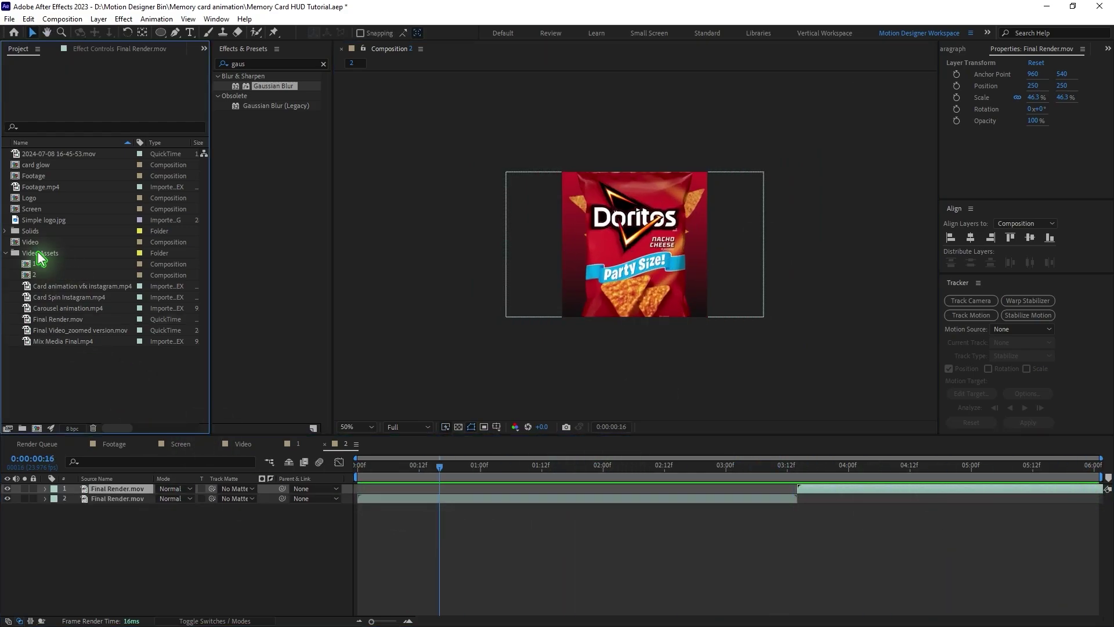
key(ctrl+d)
key(ctrl+d)
double_click(36, 286)
drag(58, 351, 114, 488)
drag(113, 529, 110, 498)
key(Delete)
- Fit the Final Video_zoomed version layer to the height of composition 3 at 46.3% scale
drag(407, 471, 355, 473)
click(650, 256)
key(ctrl+alt+shift+g)
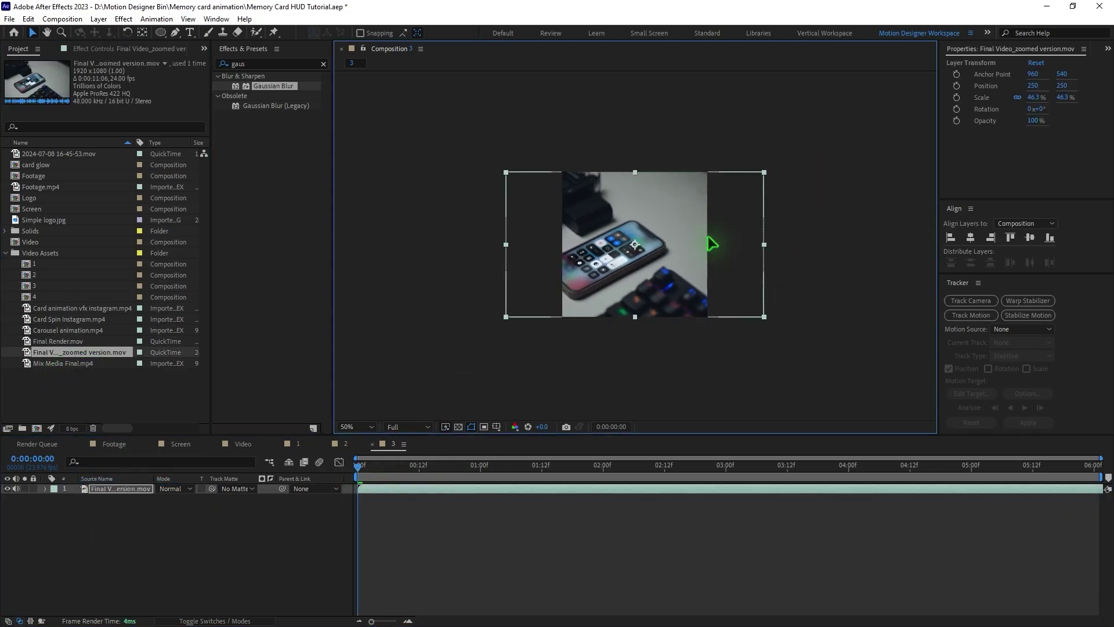
drag(705, 242, 718, 242)
- Replace the Final Render layers in composition 4 with Mix Media Final.mp4 scaled to 47.5%
double_click(32, 297)
drag(129, 528, 117, 490)
key(Delete)
click(62, 353)
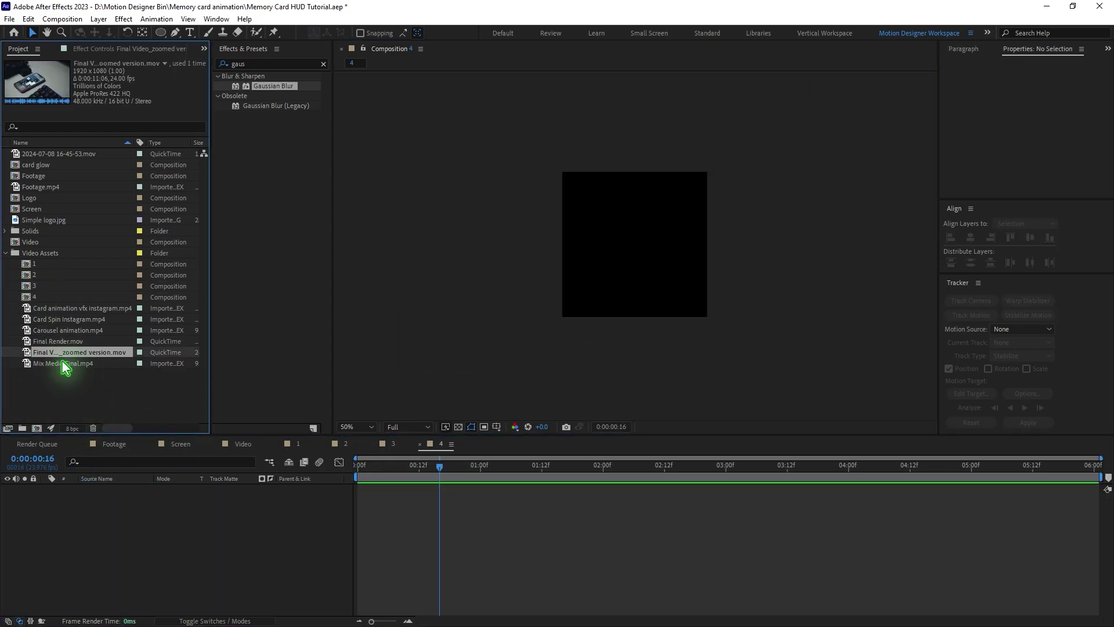
drag(64, 363, 114, 489)
drag(914, 244, 765, 239)
drag(764, 317, 767, 320)
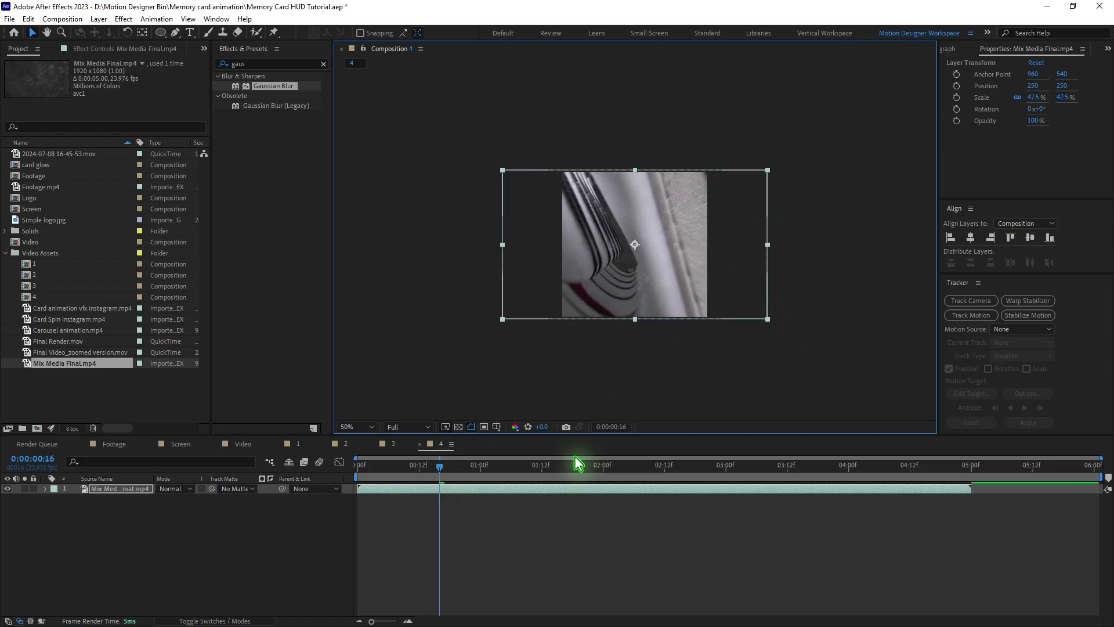
- Duplicate the Mix Media Final layer, start the copy at 5:00 where the first ends, and return to the Video composition
key(ctrl+d)
drag(375, 489, 231, 448)
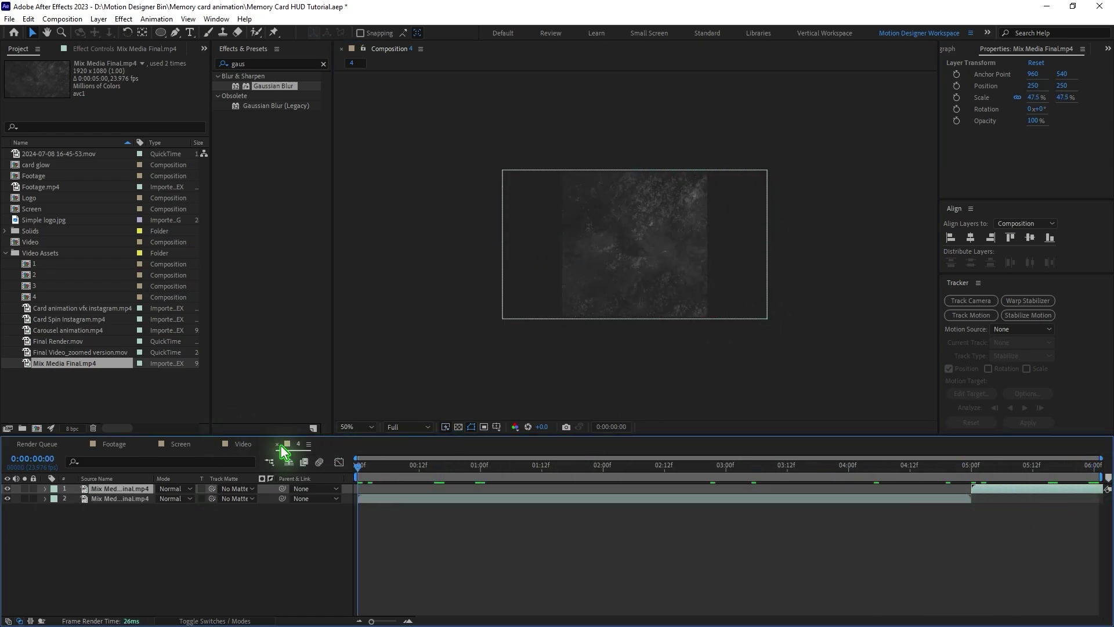
click(277, 444)
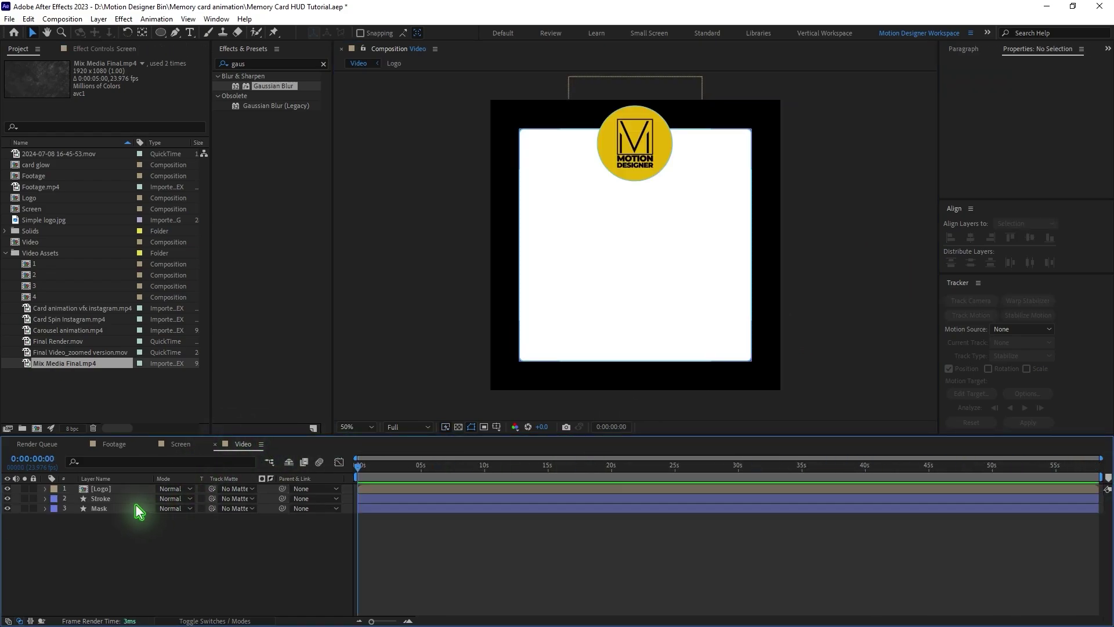
- Add compositions 1 to 4 to the Video composition, between the Logo and Stroke layers
click(43, 264)
shift+click(42, 297)
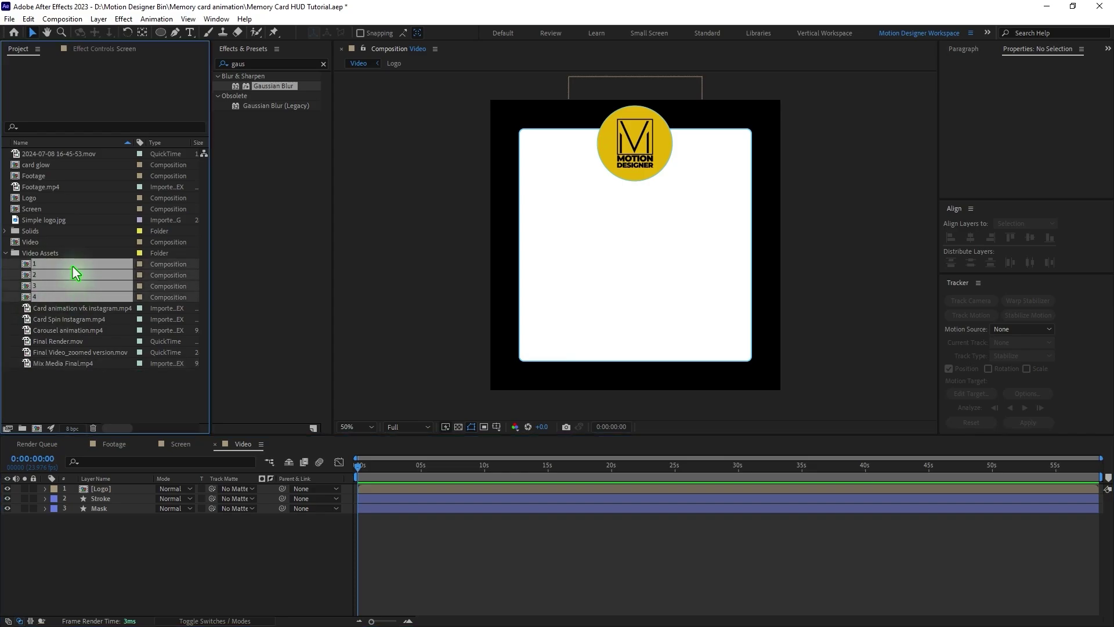
drag(54, 271, 133, 495)
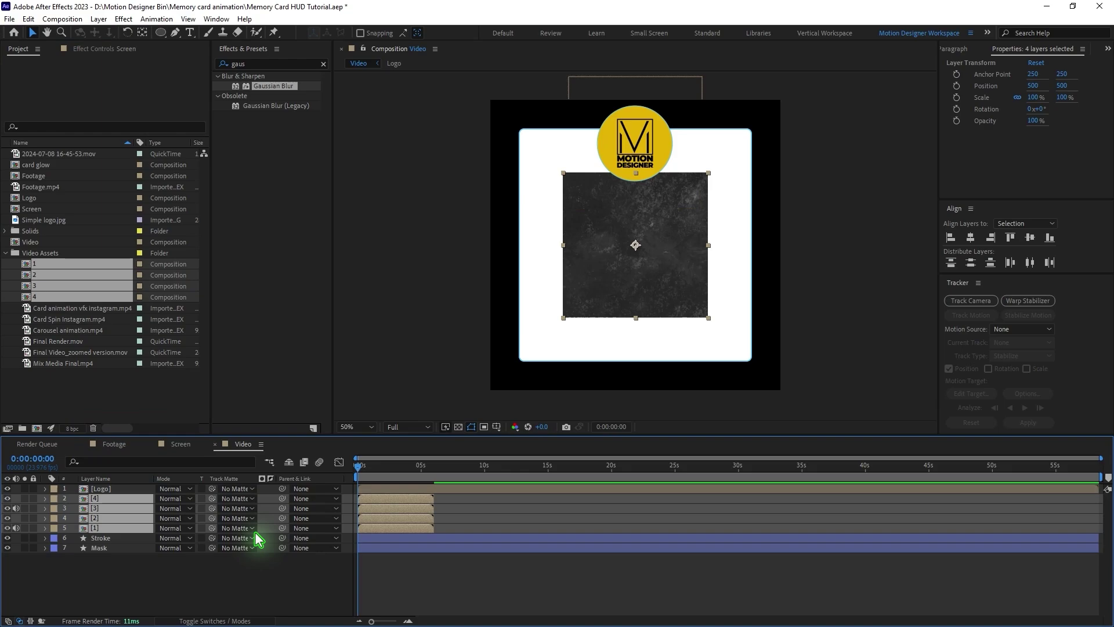
- Scale the layers 1, 2, 3 and 4 to 50%
key(s)
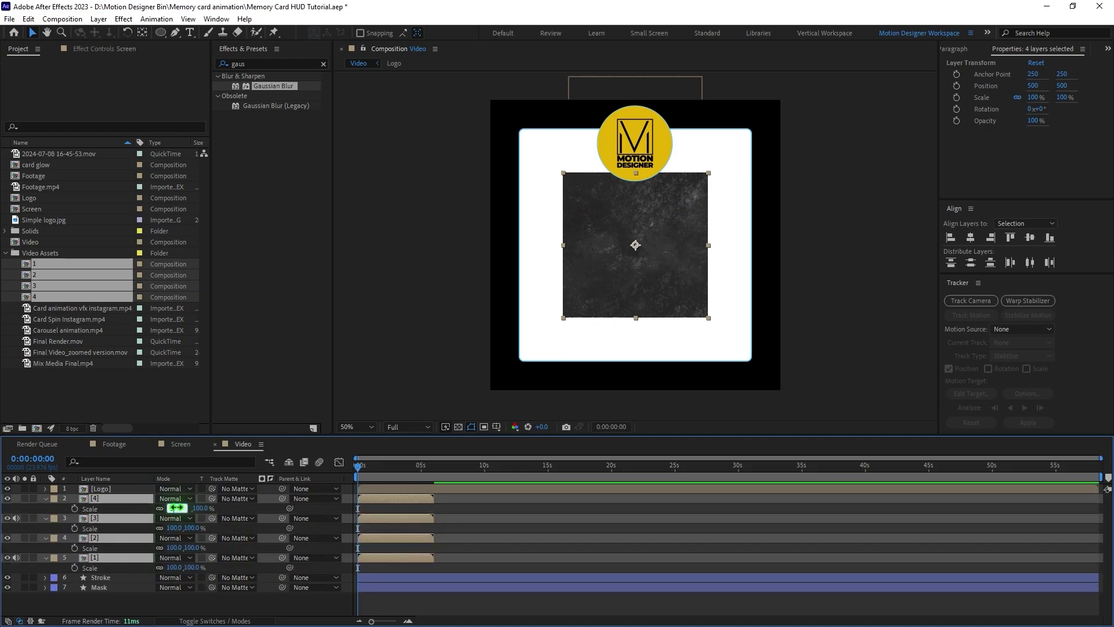
text(50)
key(Return)
key(s)
- Arrange the four clip layers in a 2 x 2 grid below the logo, with 4 and 3 above 1 and 2
click(87, 566)
drag(635, 263, 563, 264)
drag(636, 261, 705, 339)
drag(635, 261, 603, 329)
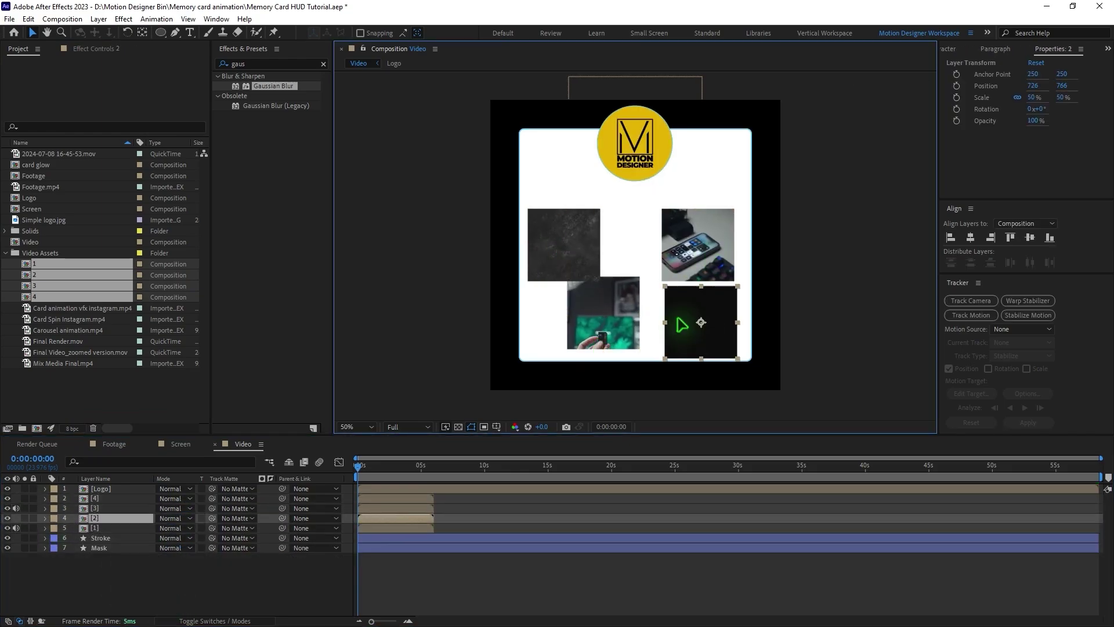
drag(682, 324, 661, 315)
drag(561, 250, 595, 235)
drag(691, 246, 677, 232)
drag(604, 313, 596, 312)
click(793, 294)
scroll(669, 301, up, 1)
scroll(672, 290, down, 1)
click(673, 288)
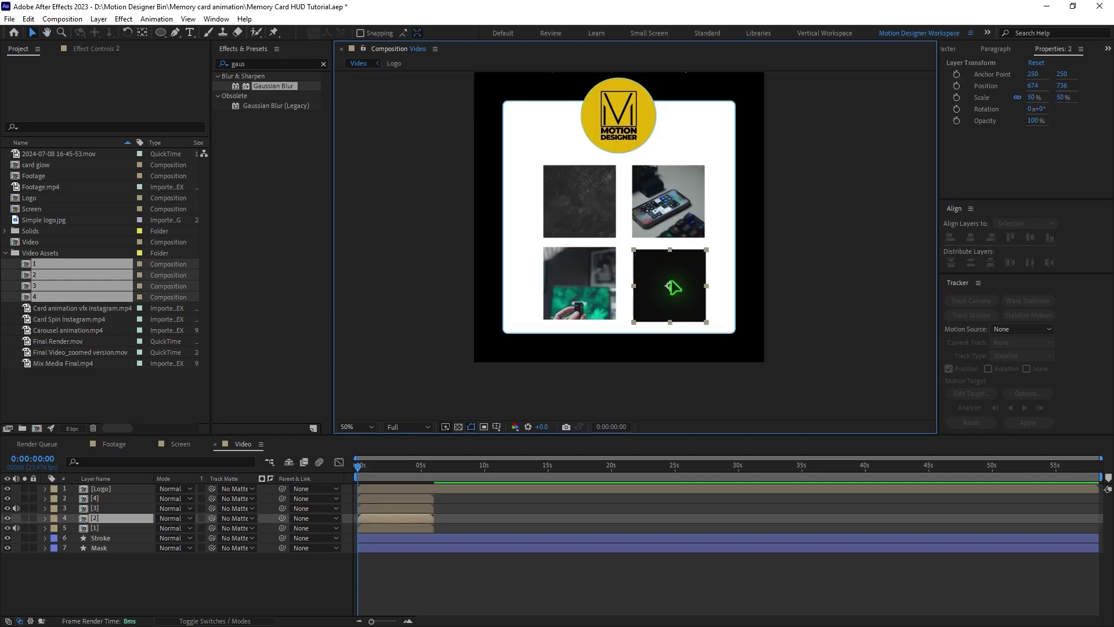
click(94, 507)
- Show the transparency grid and set the Mask layer's fill colour to dark grey 1A1A1A
click(111, 549)
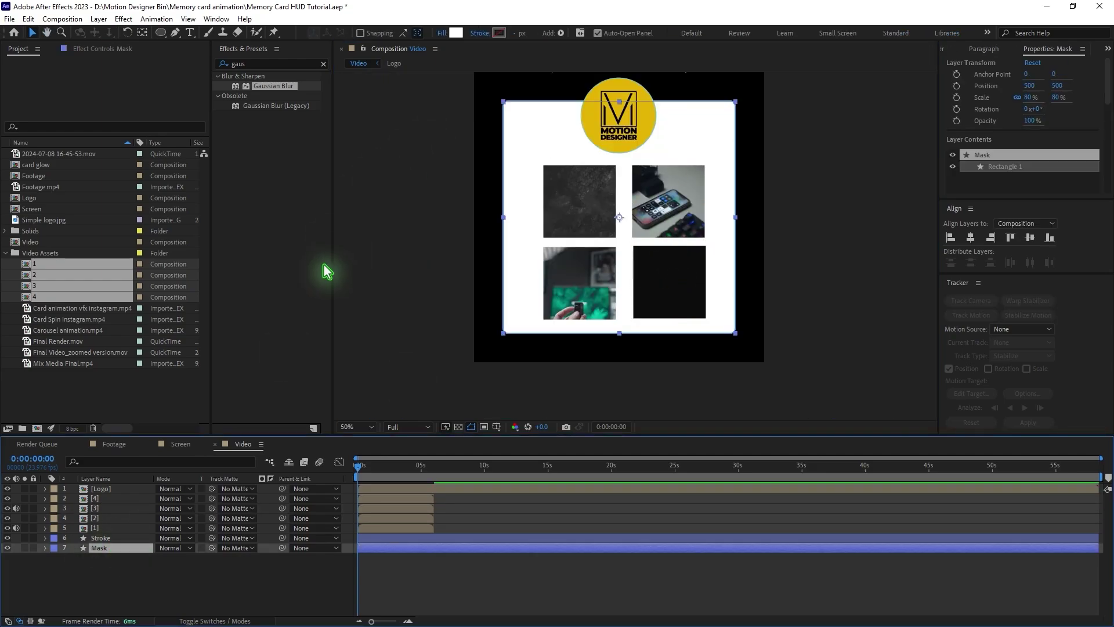
click(458, 427)
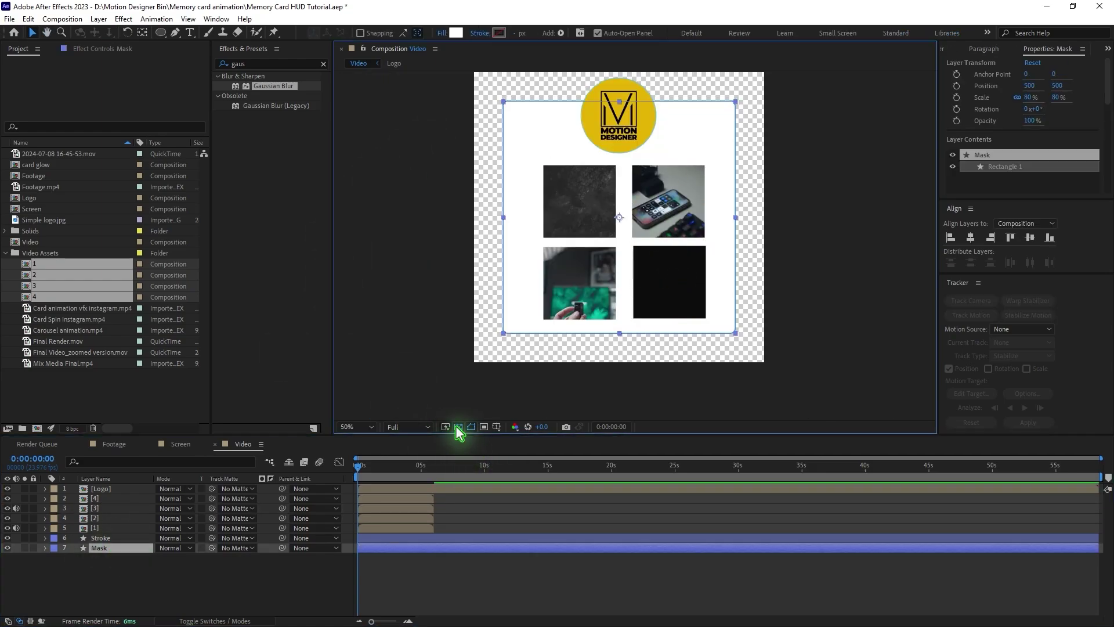
click(456, 33)
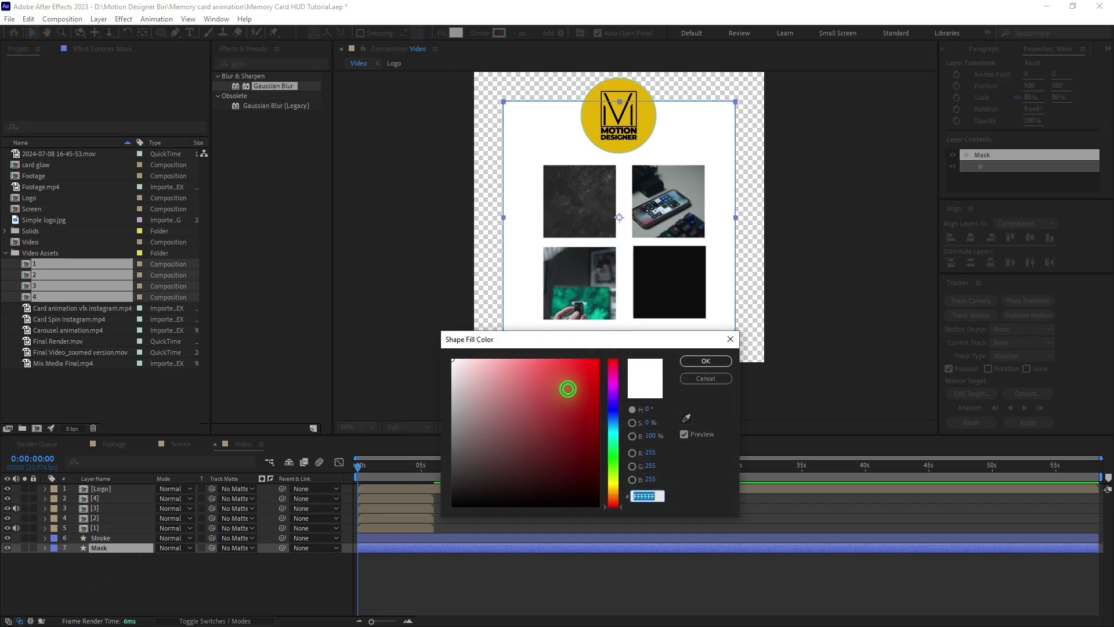
drag(462, 491, 433, 492)
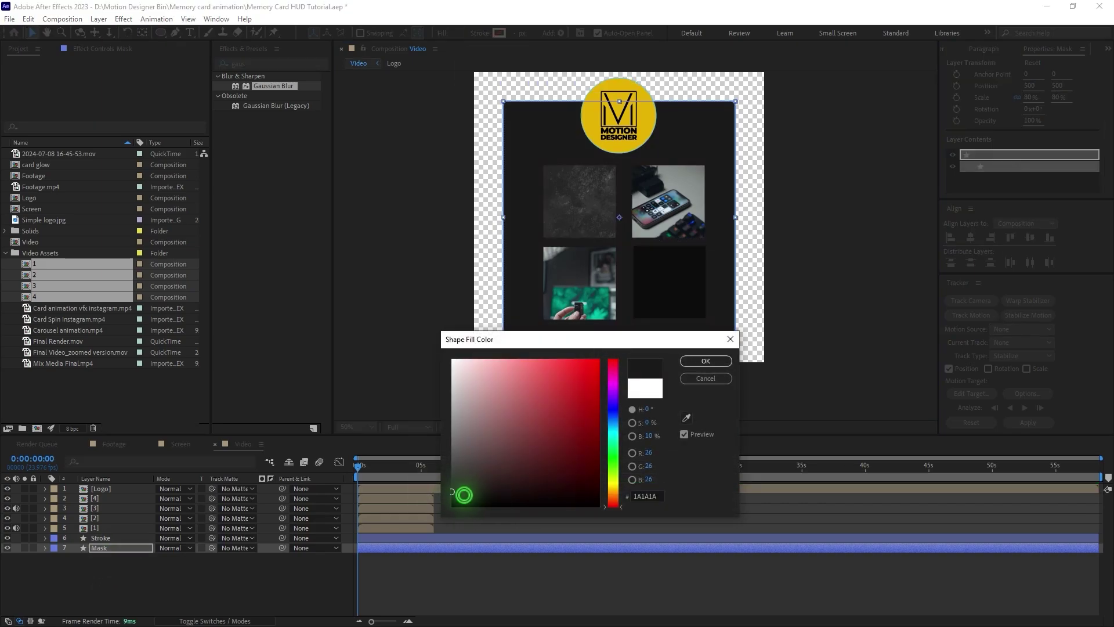
click(706, 360)
- Rename the Mask layer as BG
click(116, 548)
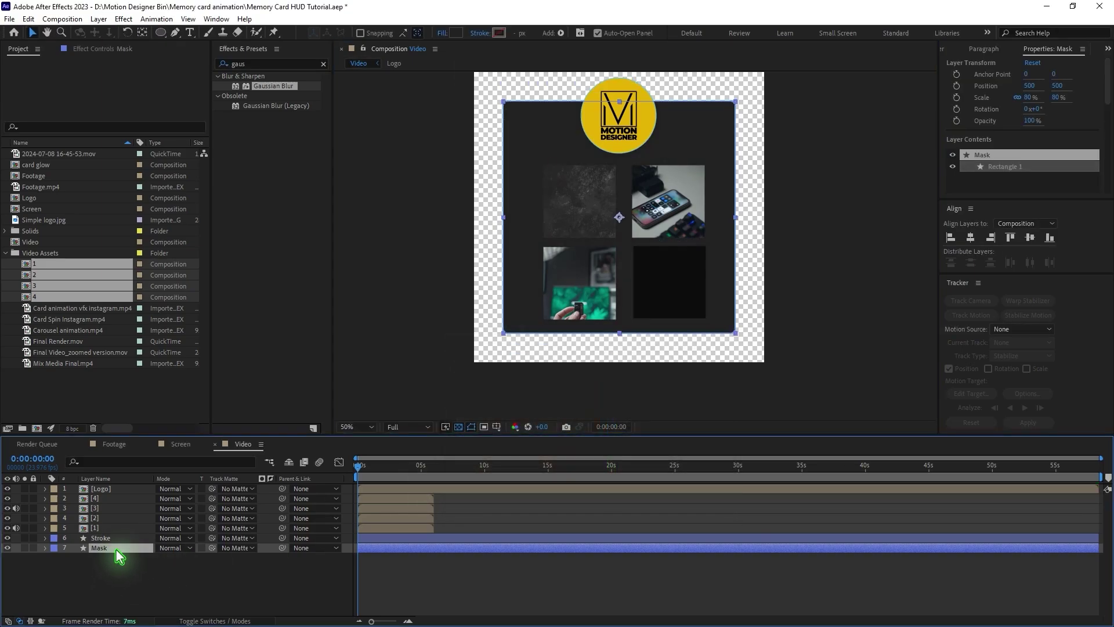
key(Return)
text(BG)
key(Return)
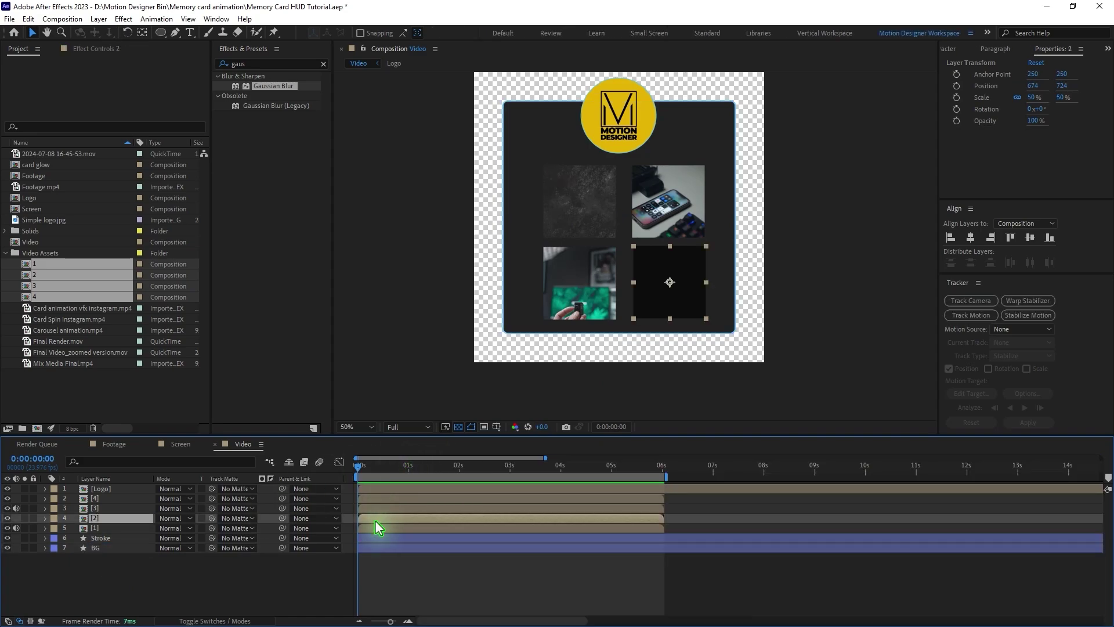
- Add Scale keyframes at frame 10 to the Logo layer and the four clip layers
click(374, 526)
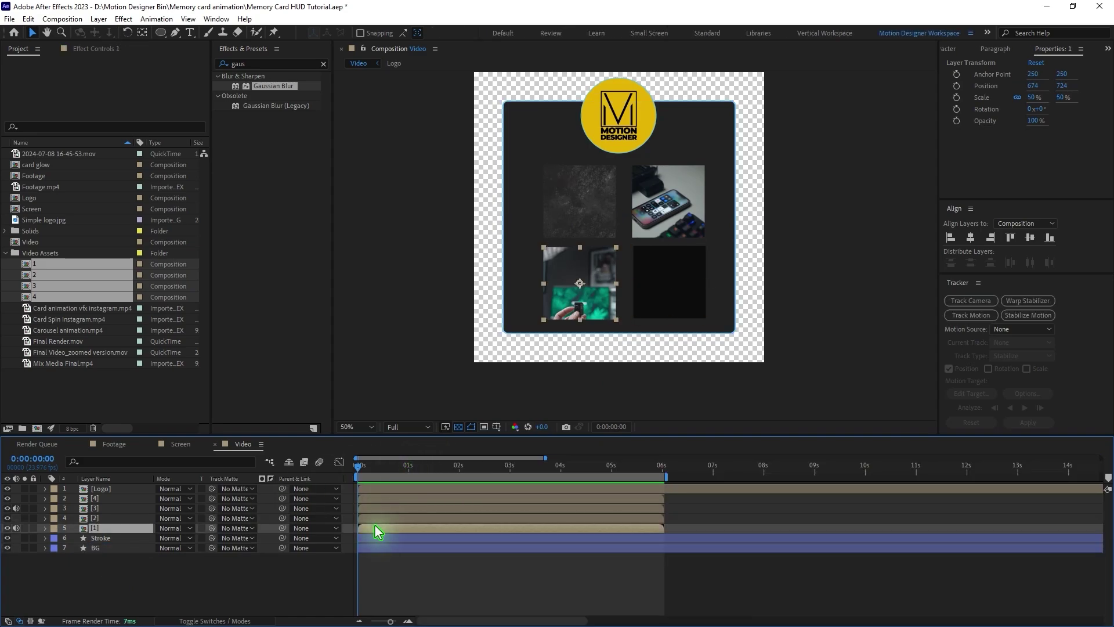
shift+click(381, 490)
key(s)
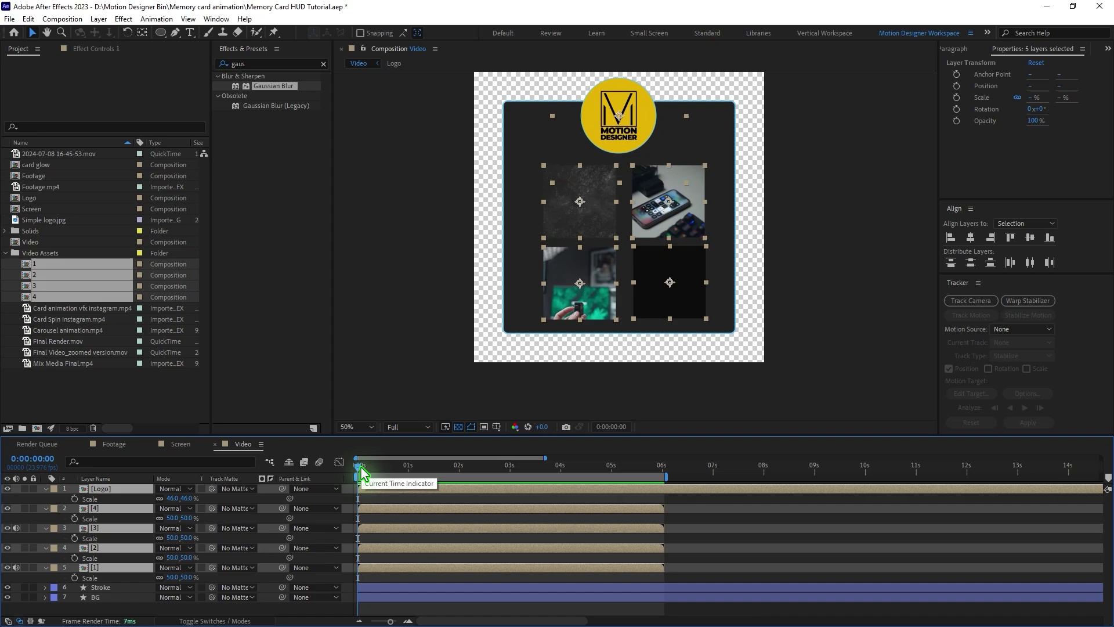
drag(361, 473, 377, 471)
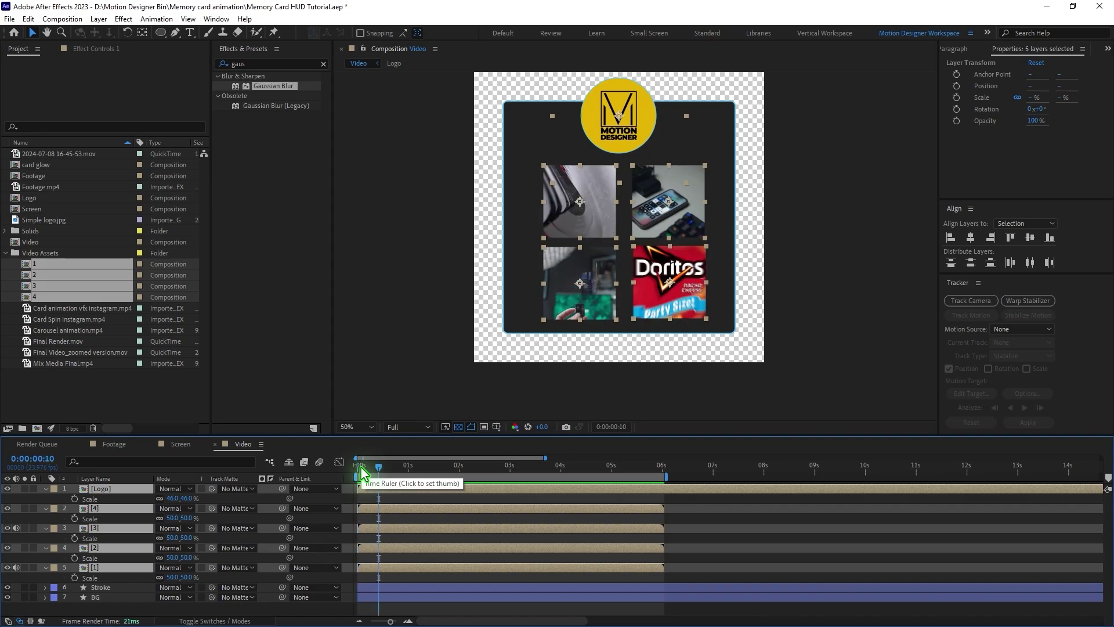
click(75, 499)
- Set the Scale of the Logo and the four clip layers to 0% at the start of the composition
drag(378, 466, 357, 466)
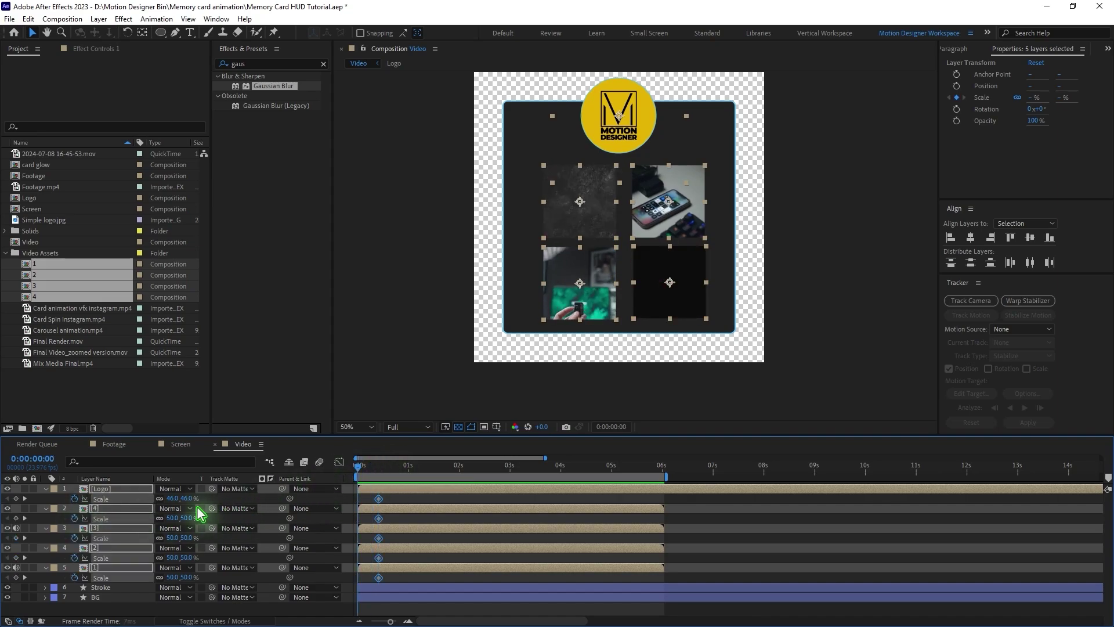
text(0)
key(Return)
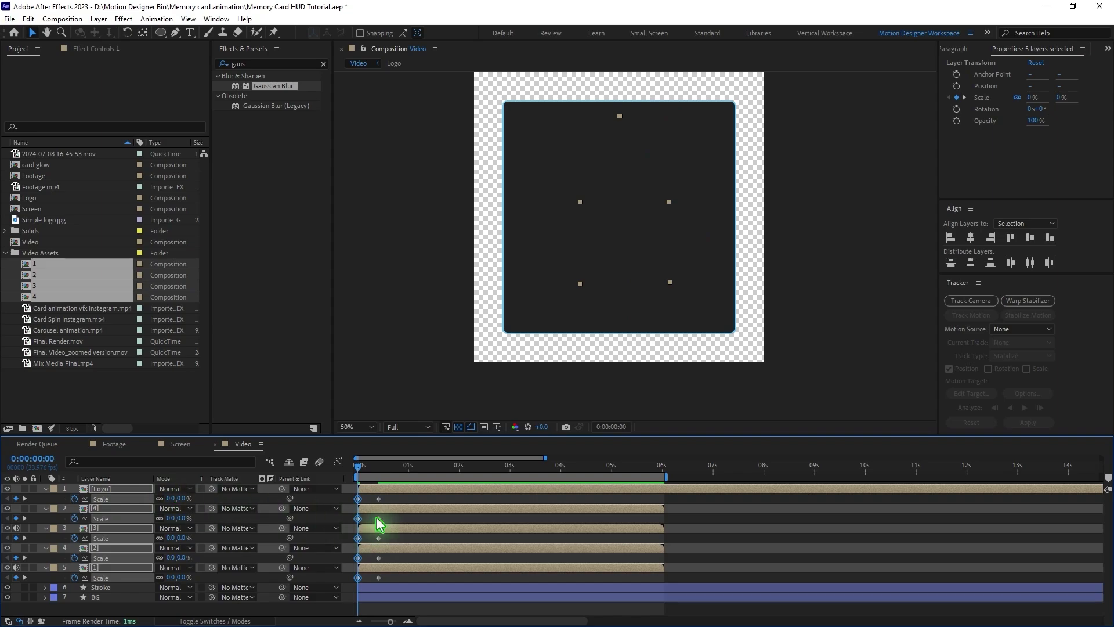
- Apply Easy Ease to all Scale keyframes of the Logo and the four clip layers
drag(409, 491, 353, 564)
key(ctrl+z)
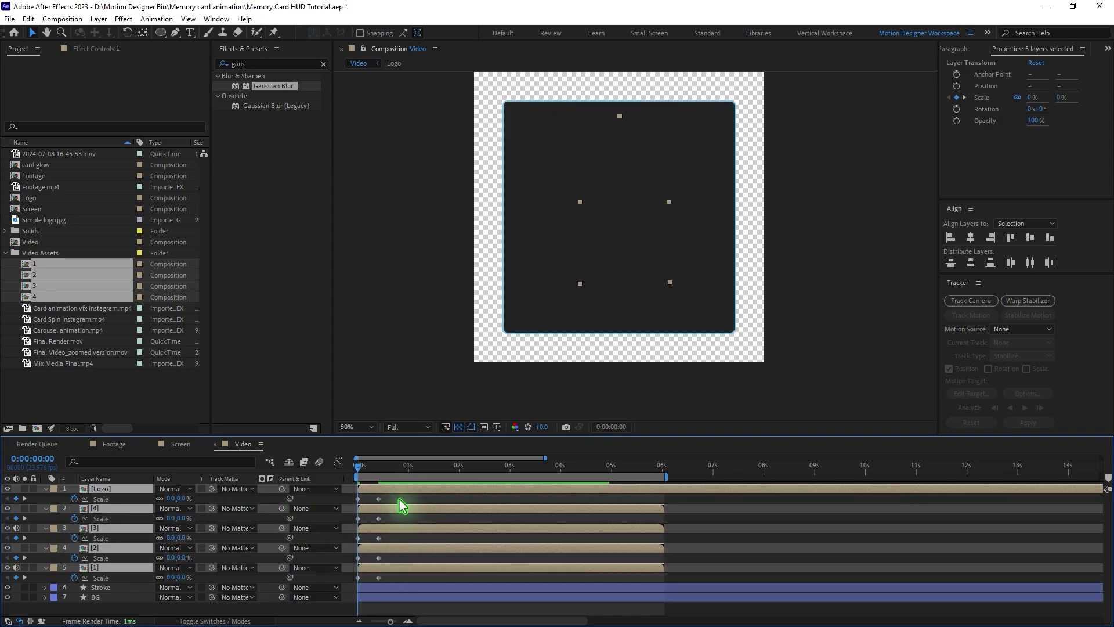
drag(398, 495, 361, 578)
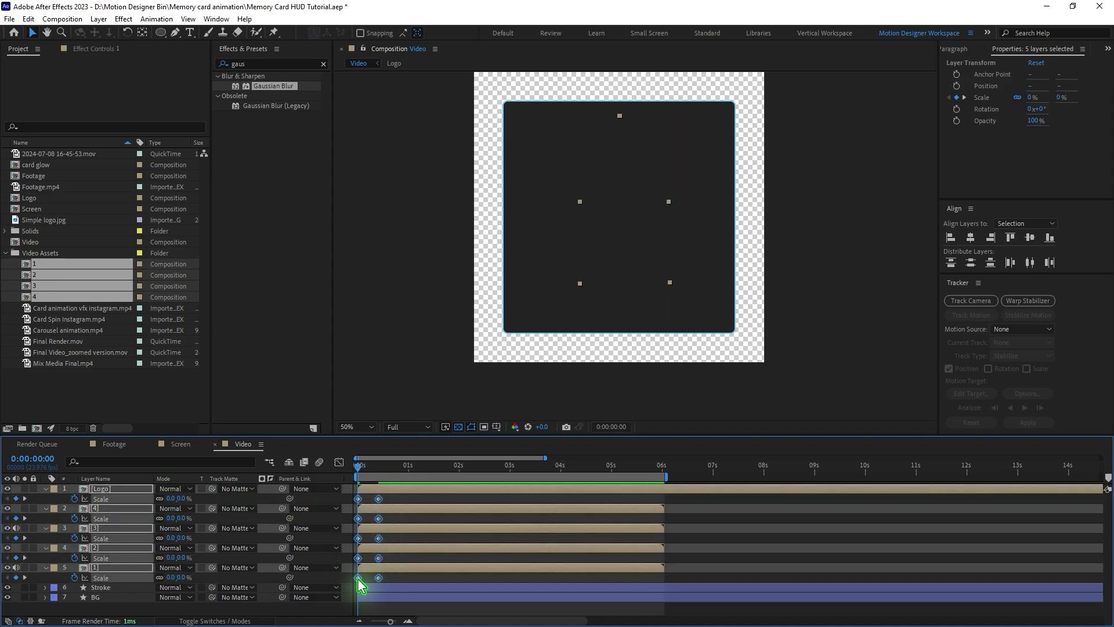
right_click(358, 579)
mouse_move(429, 601)
click(542, 424)
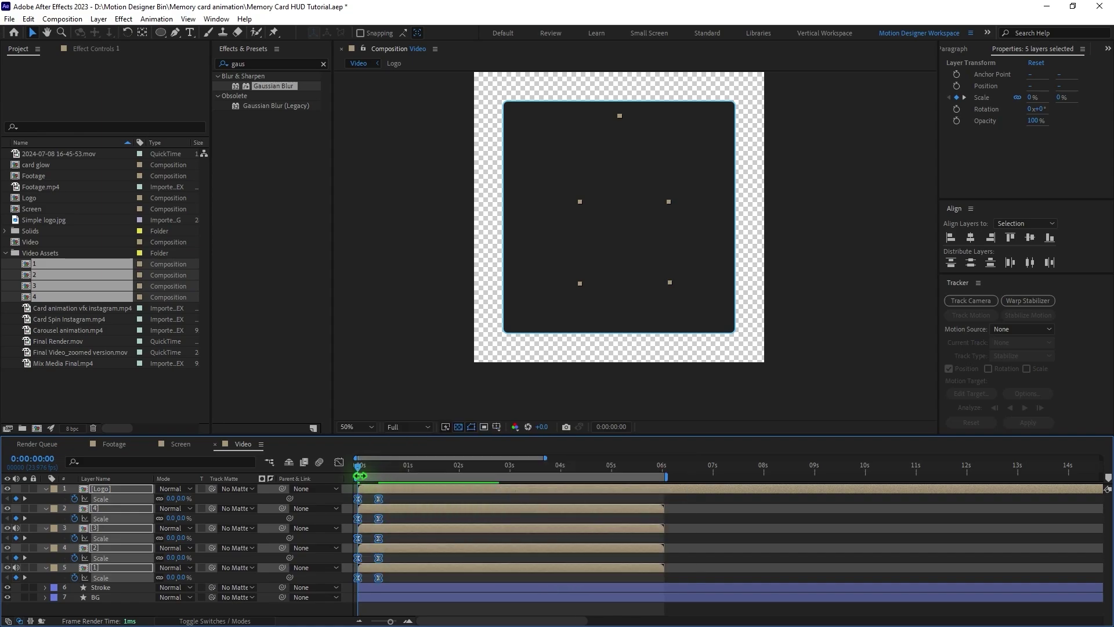
- Increase the ease into the final Scale keyframes in the speed graph so the layers pop up quickly and settle slowly
click(339, 462)
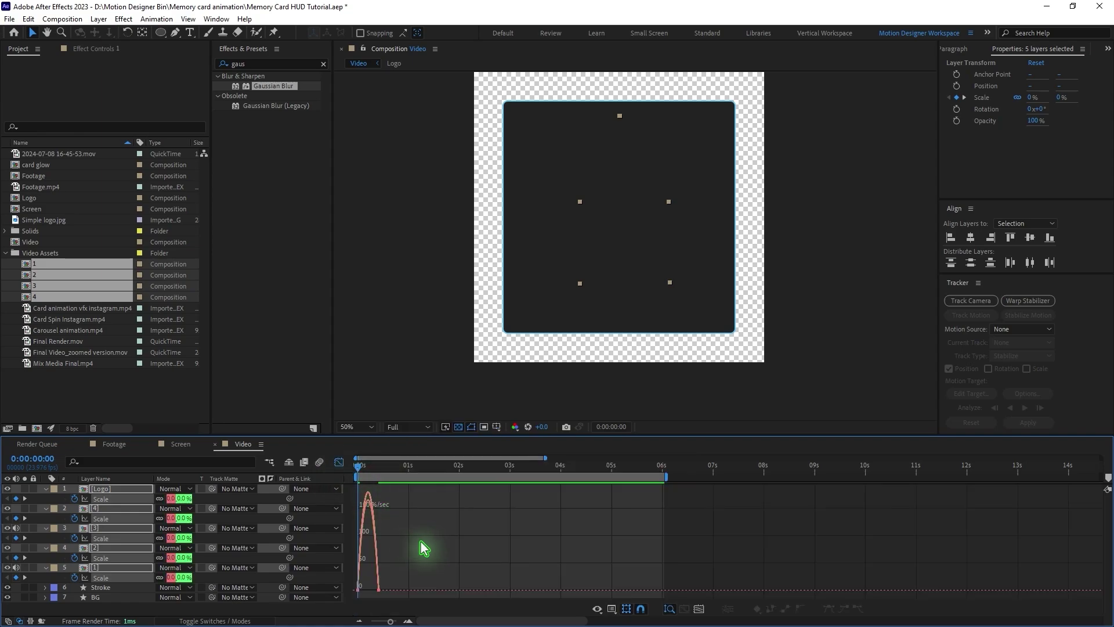
click(409, 621)
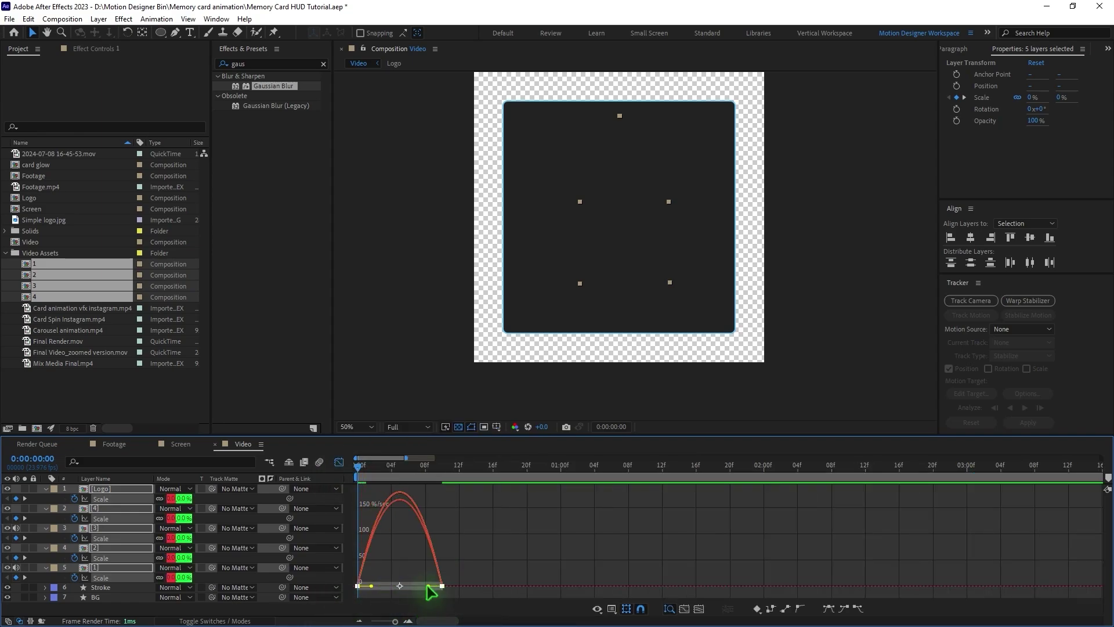
drag(431, 592, 397, 584)
click(339, 462)
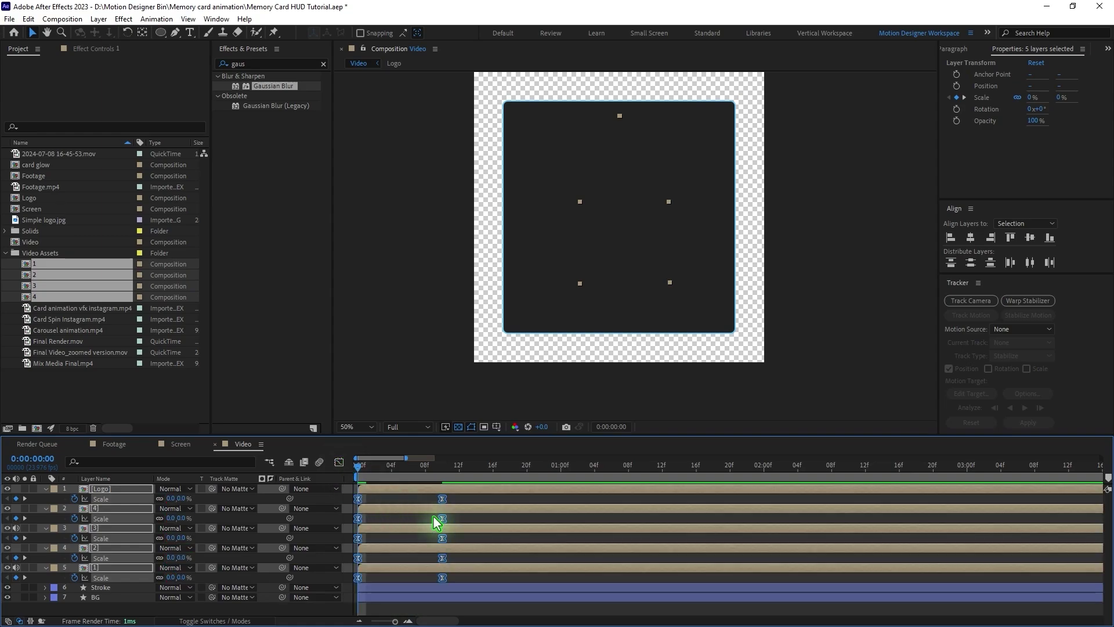
- Stagger the starts of the four clip layers a few frames apart below the Logo layer, and preview the pop-up animation
click(520, 514)
key(space)
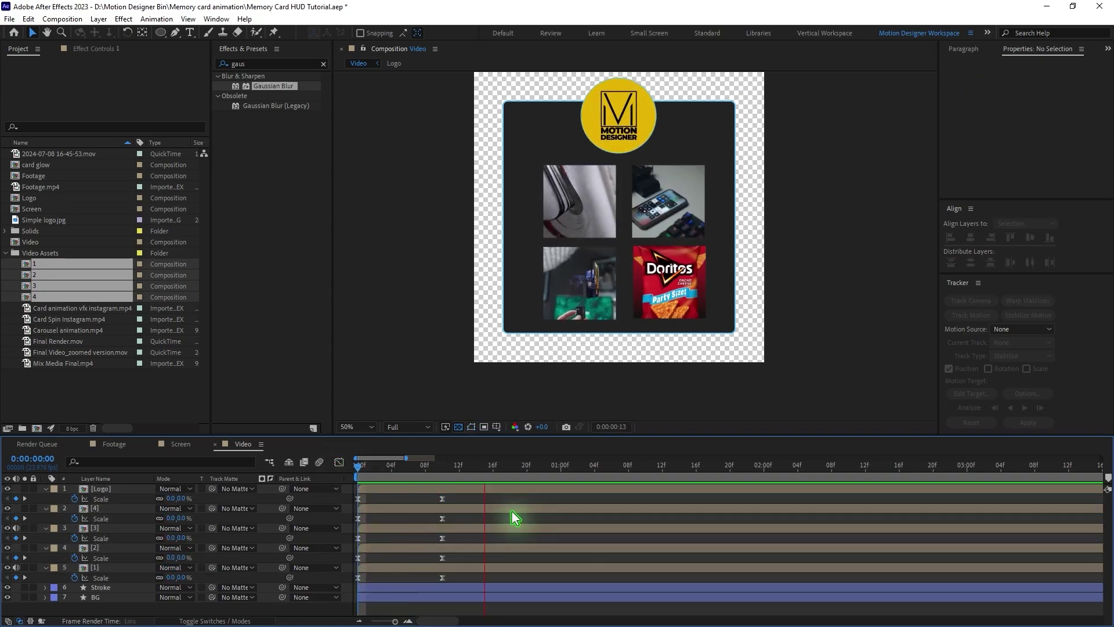
click(388, 511)
drag(389, 511, 587, 569)
drag(447, 469, 358, 482)
key(space)
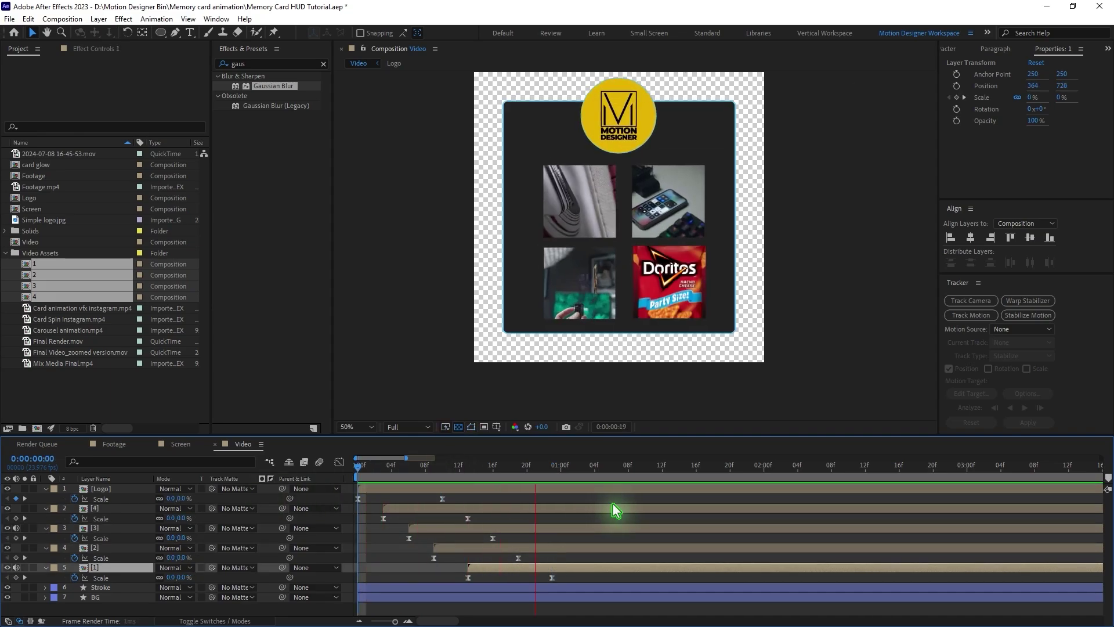
- Add the Video composition as the top layer of the Footage composition and scale it to 51.2% above the memory cards
click(114, 444)
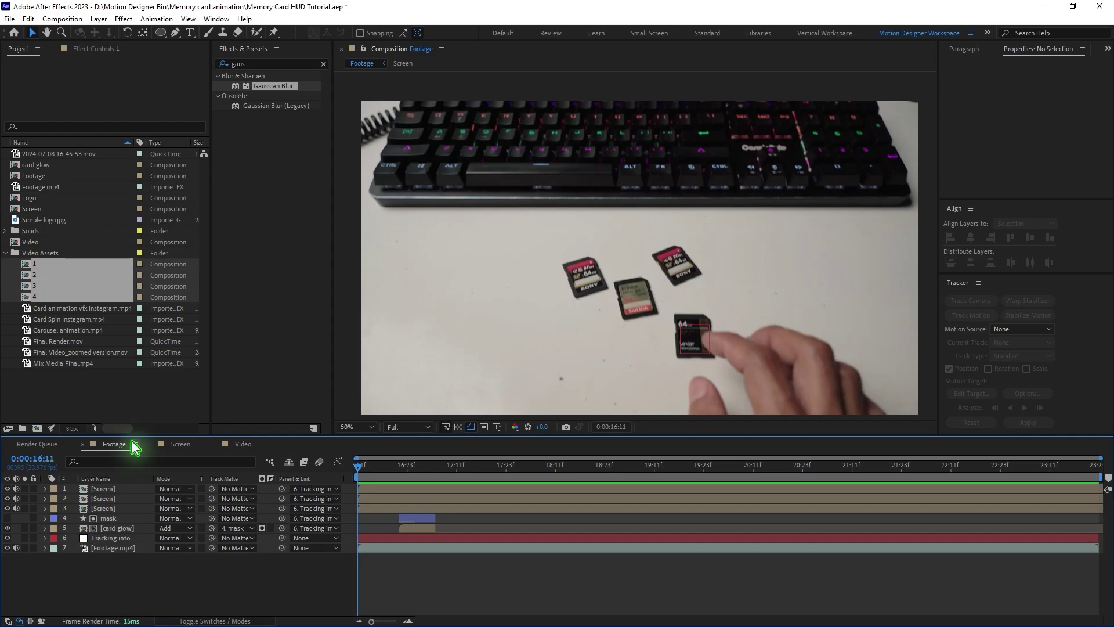
click(74, 387)
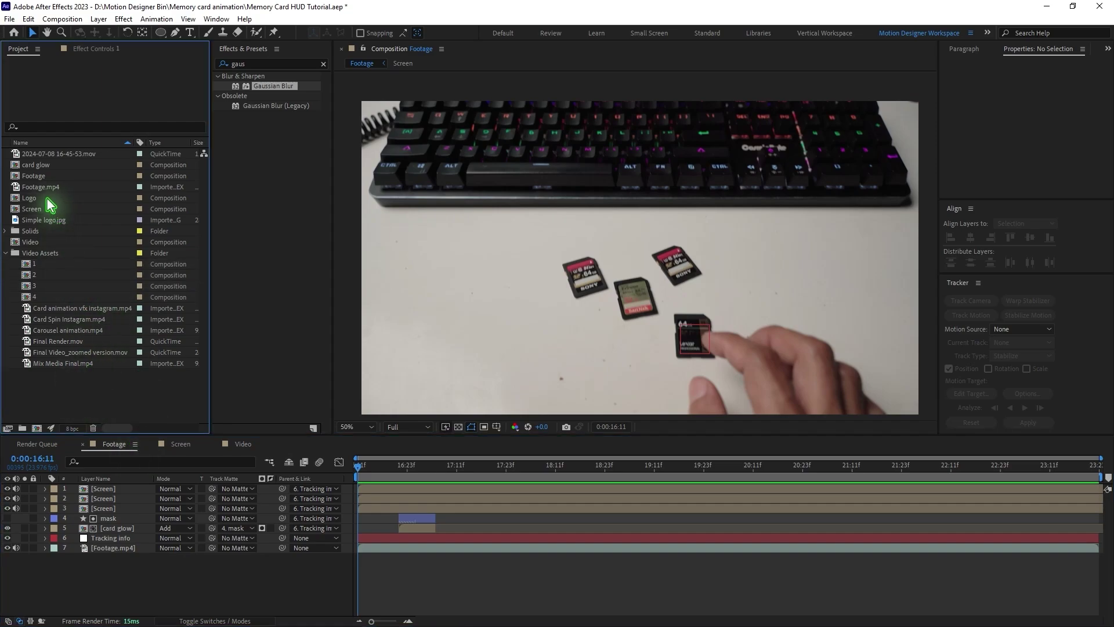
drag(46, 242, 494, 482)
drag(692, 335, 749, 265)
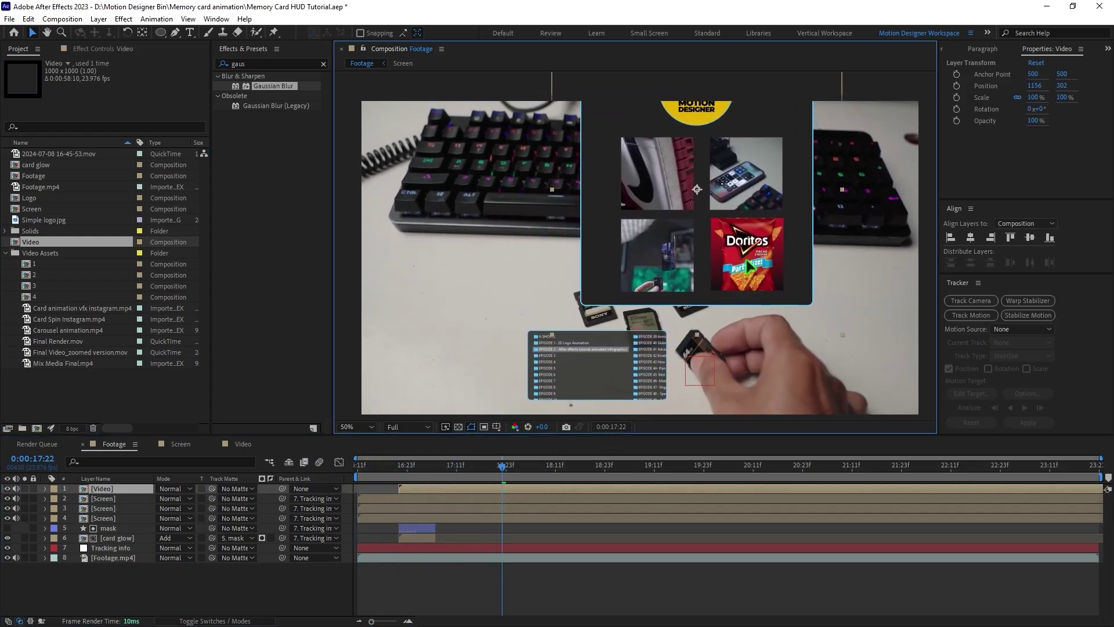
drag(838, 323, 773, 252)
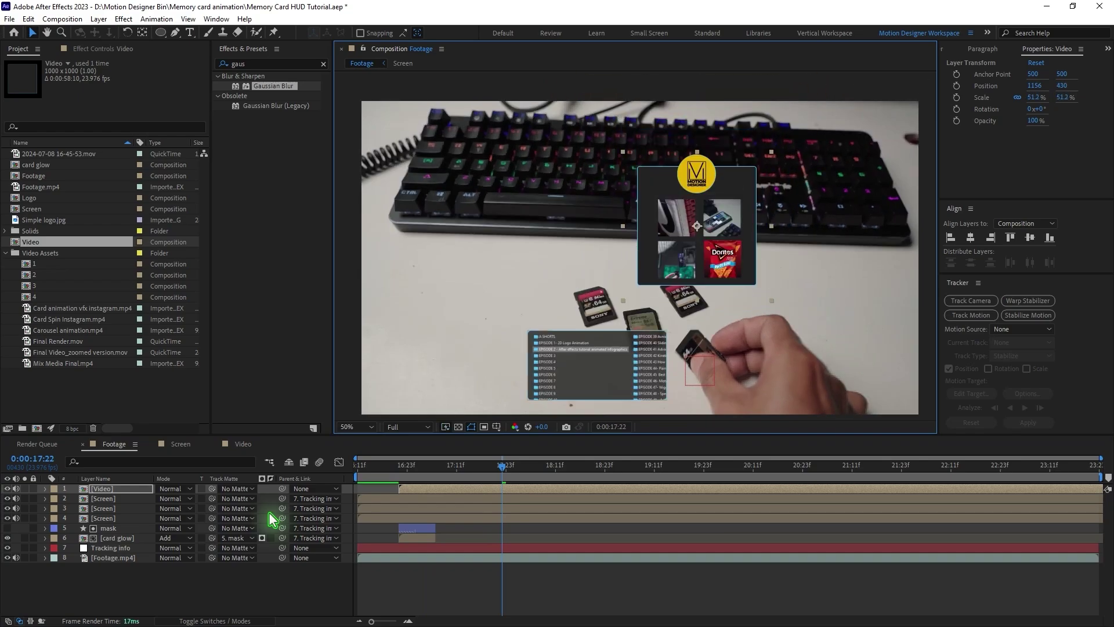
- Parent the Video layer to the Tracking info layer and preview the tracked panel
drag(282, 491, 133, 550)
click(370, 473)
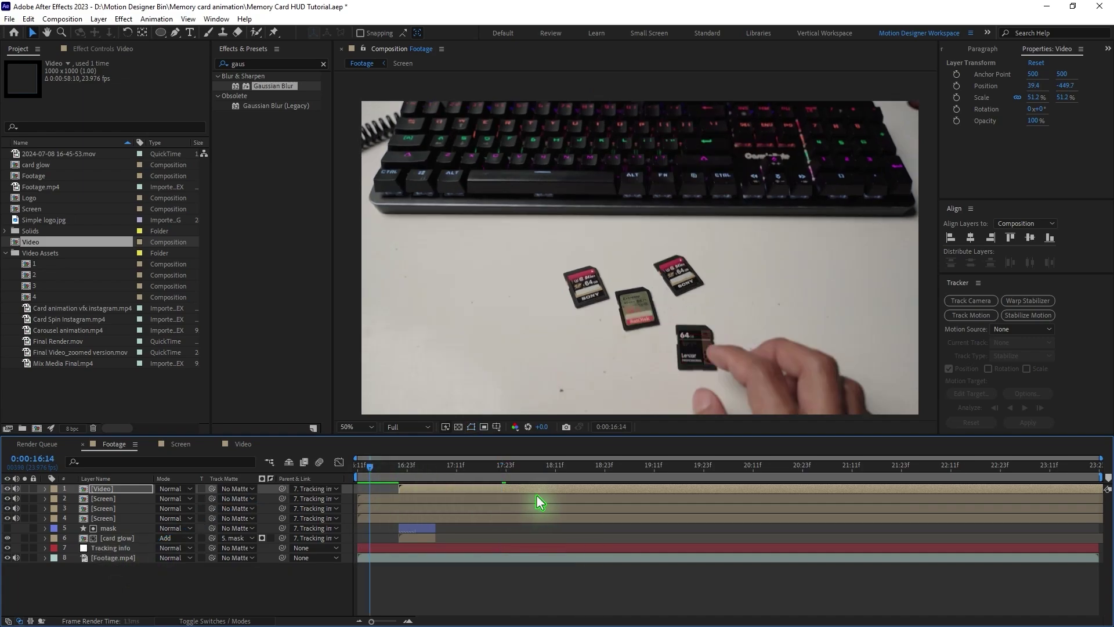
key(space)
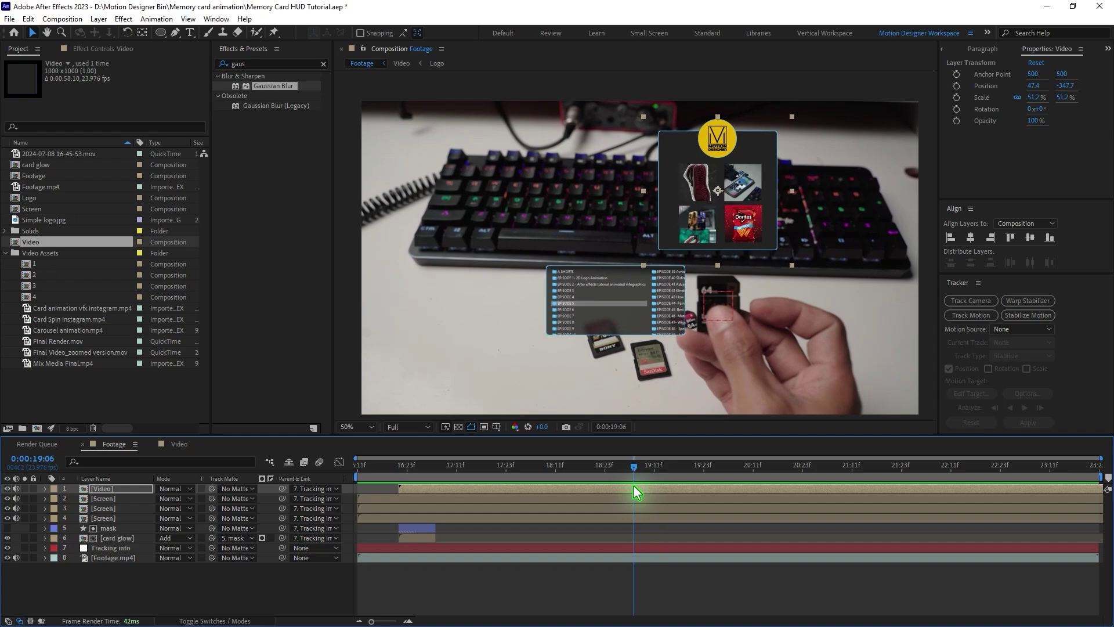
- Open the Video composition at the point matching 0:00:19:11 and add Position keyframes to the Logo and four clip layers at 0:00:02:14
drag(634, 490, 650, 485)
drag(660, 490, 654, 491)
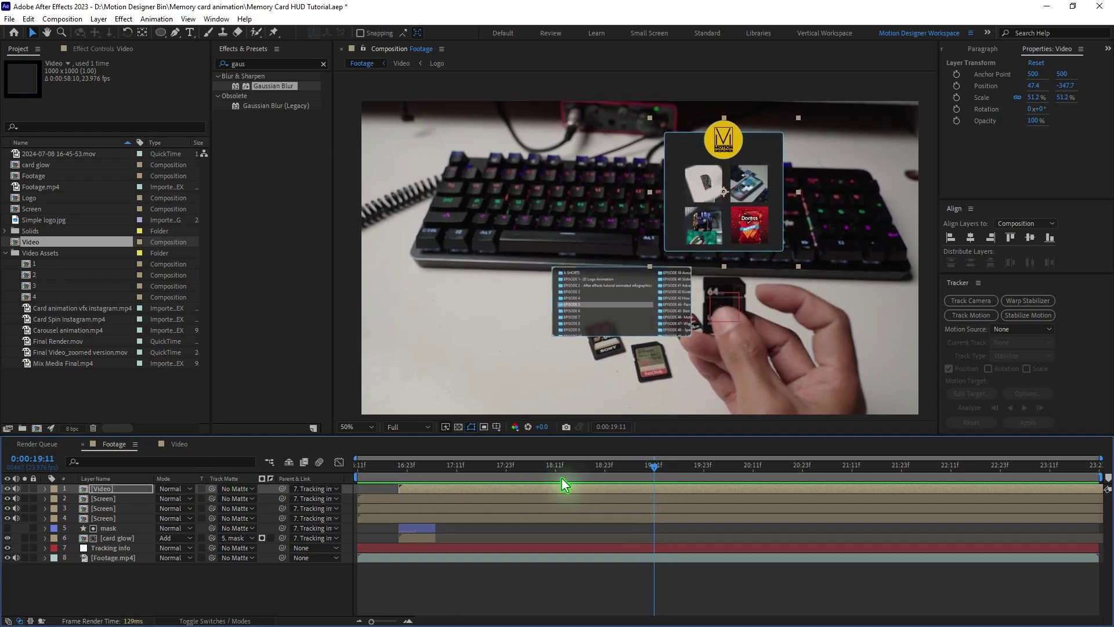
double_click(662, 488)
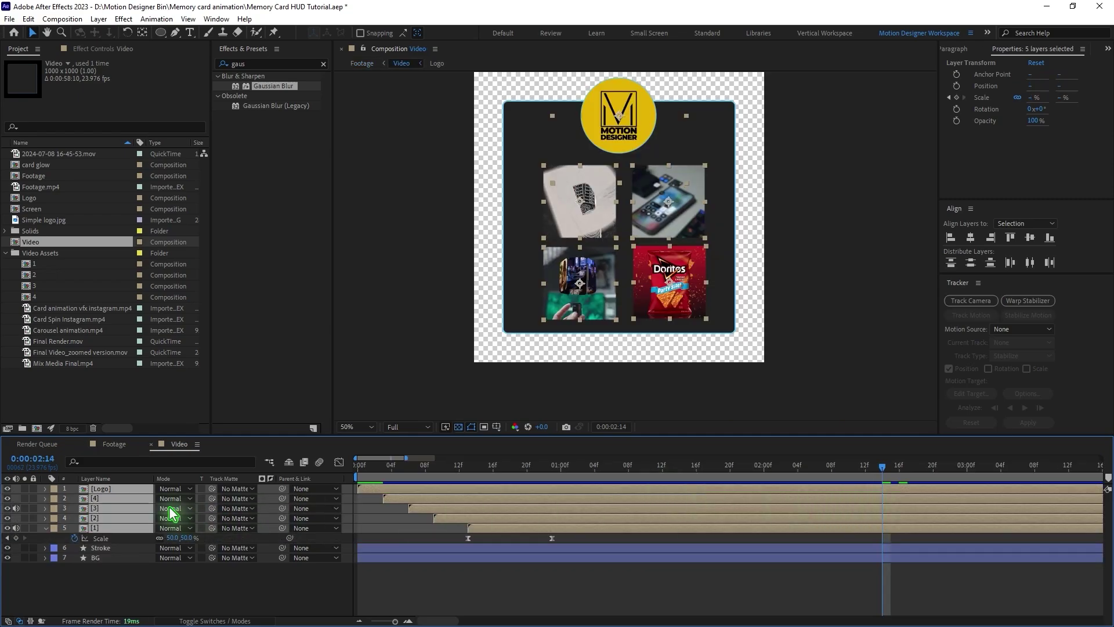
key(p)
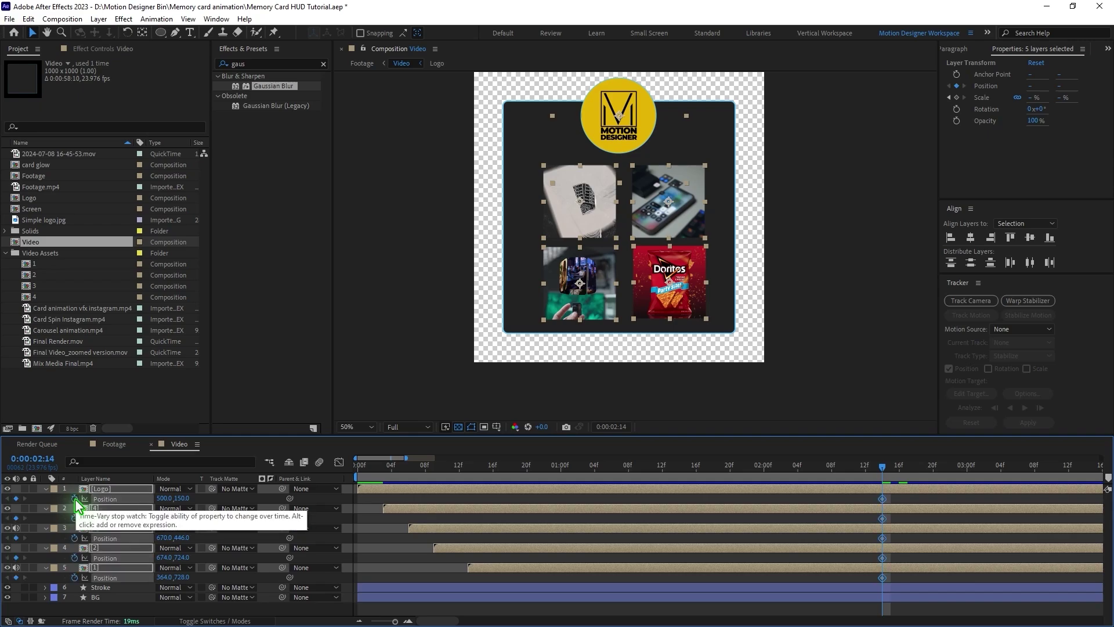
click(74, 499)
- Try to slide the Logo and the four clip layers together to the left at 0:00:02:20
drag(888, 468, 933, 476)
drag(669, 280, 549, 279)
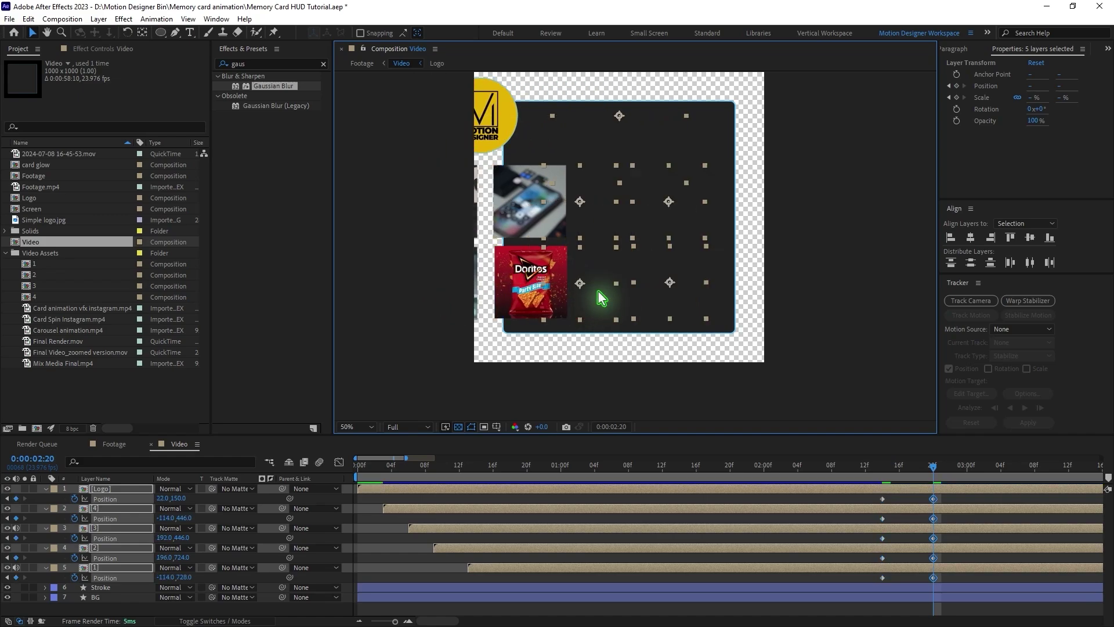
key(ctrl+z)
- Remove the Logo layer's Position keyframes and slide the four clip layers about 766 px left out of the panel at 0:00:02:20
click(953, 498)
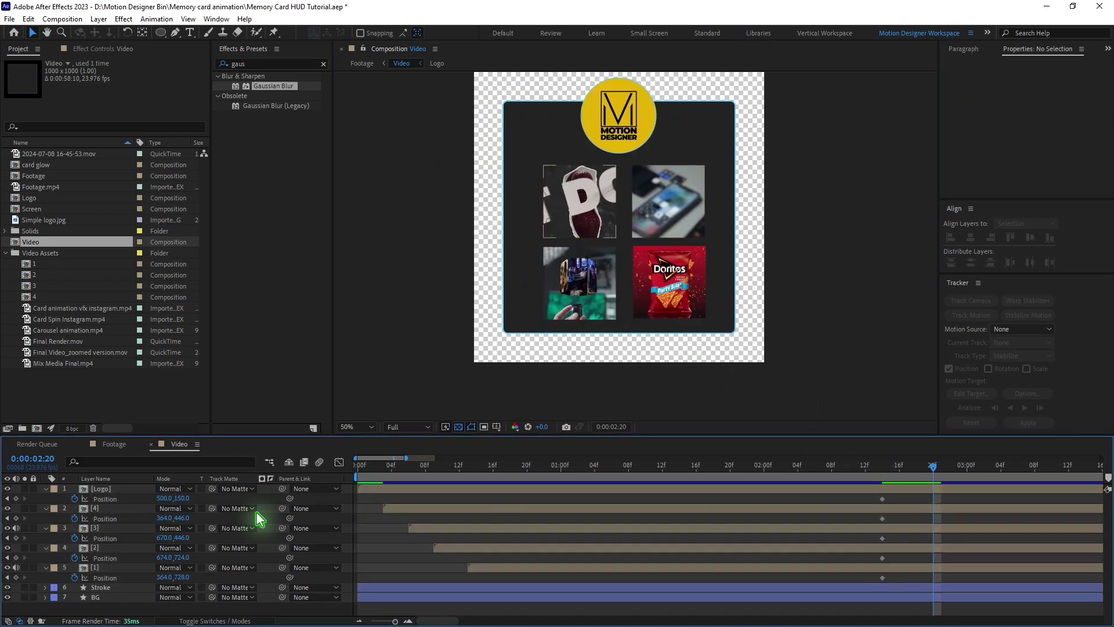
click(75, 499)
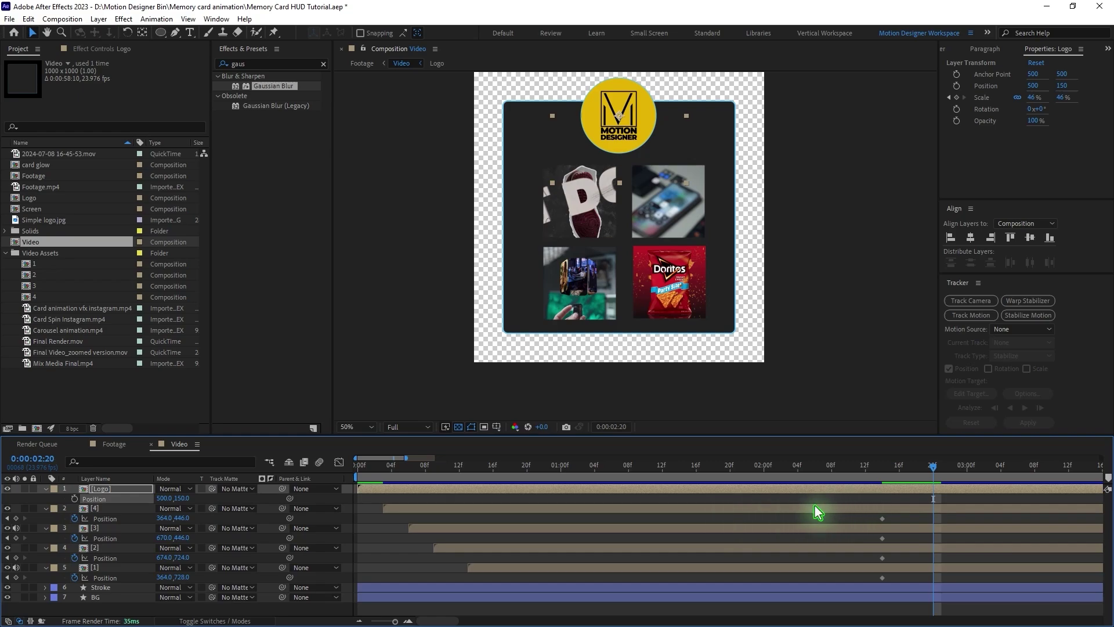
click(534, 511)
shift+click(798, 568)
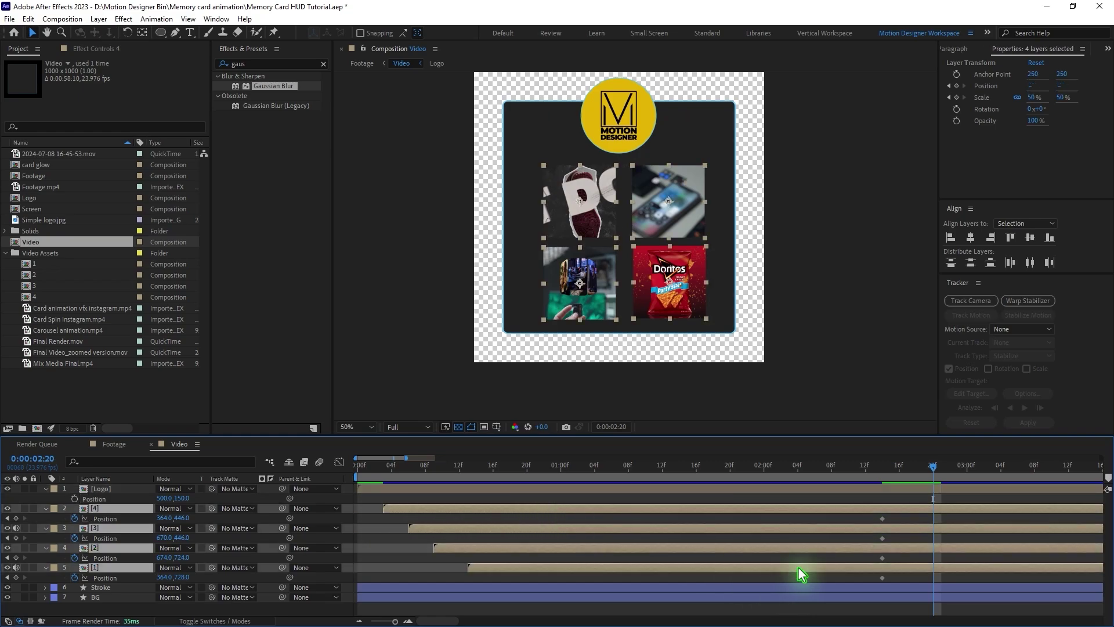
drag(656, 277, 453, 276)
- Apply Easy Ease to the Position keyframes of the four clip layers
drag(975, 518, 878, 580)
right_click(880, 578)
mouse_move(894, 568)
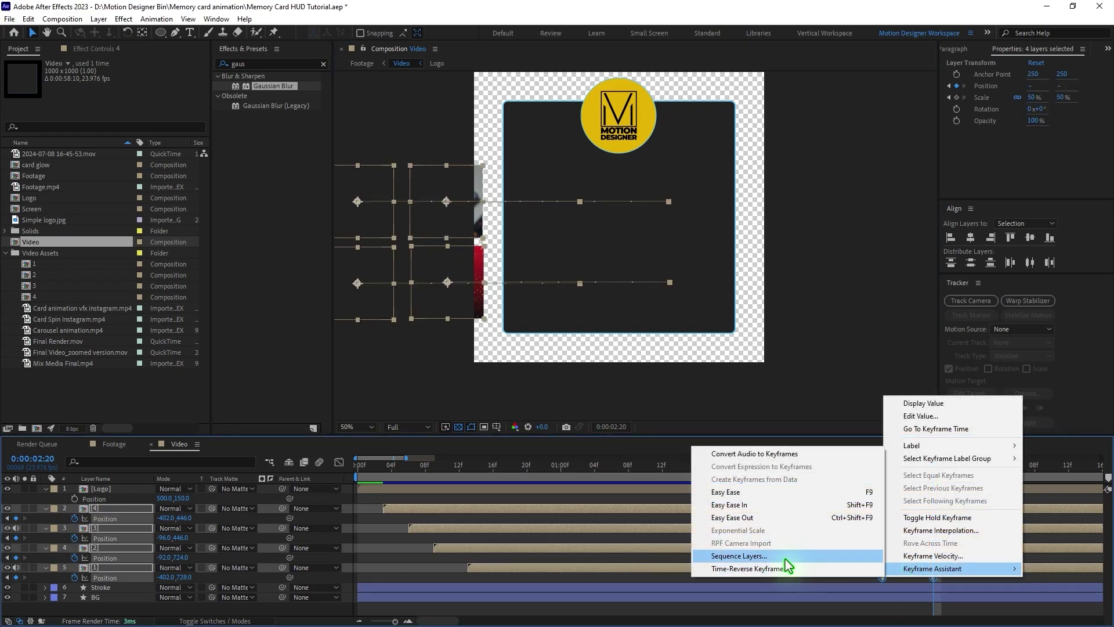
click(784, 498)
- Add Opacity keyframes to the four clip layers at 0:00:02:11 and fade them to 0% as they slide out
drag(876, 467, 858, 476)
key(shift+s)
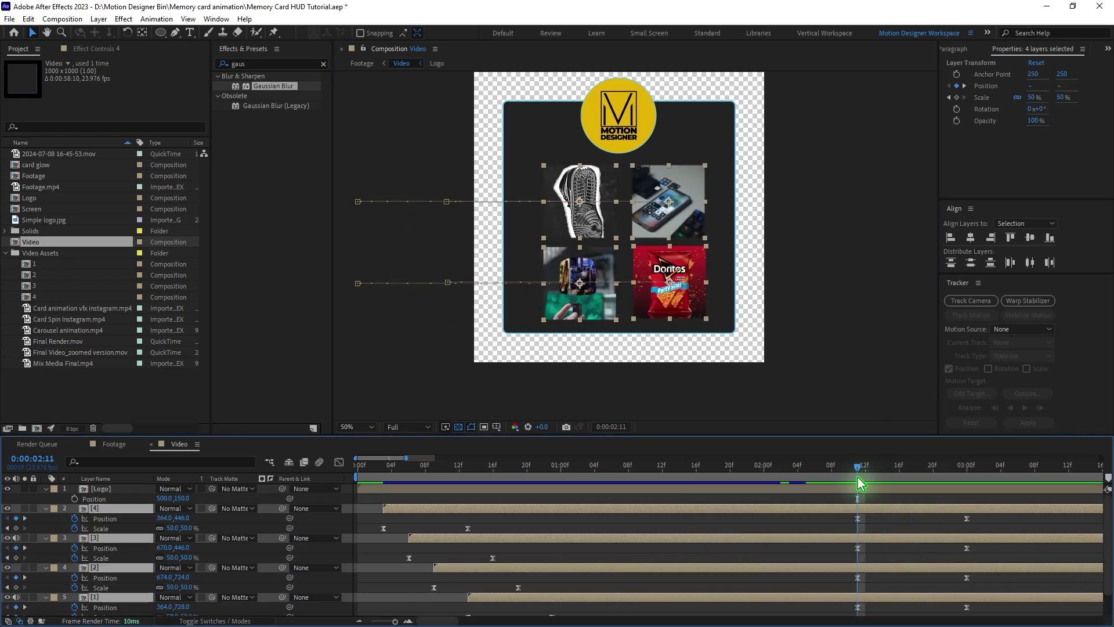
key(shift+t)
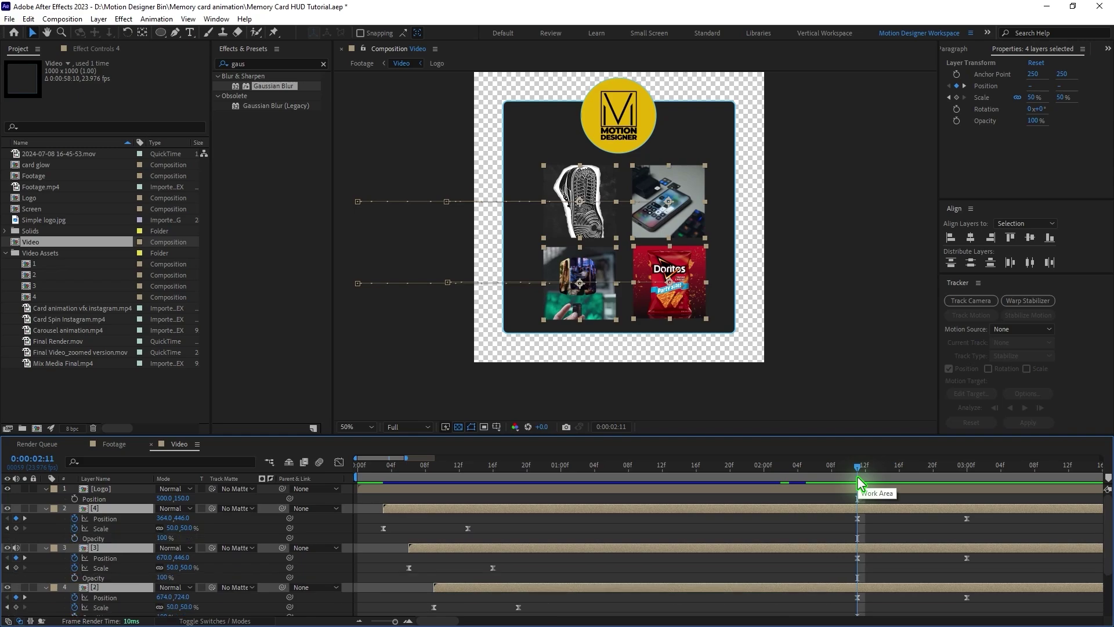
click(75, 539)
drag(861, 472, 942, 490)
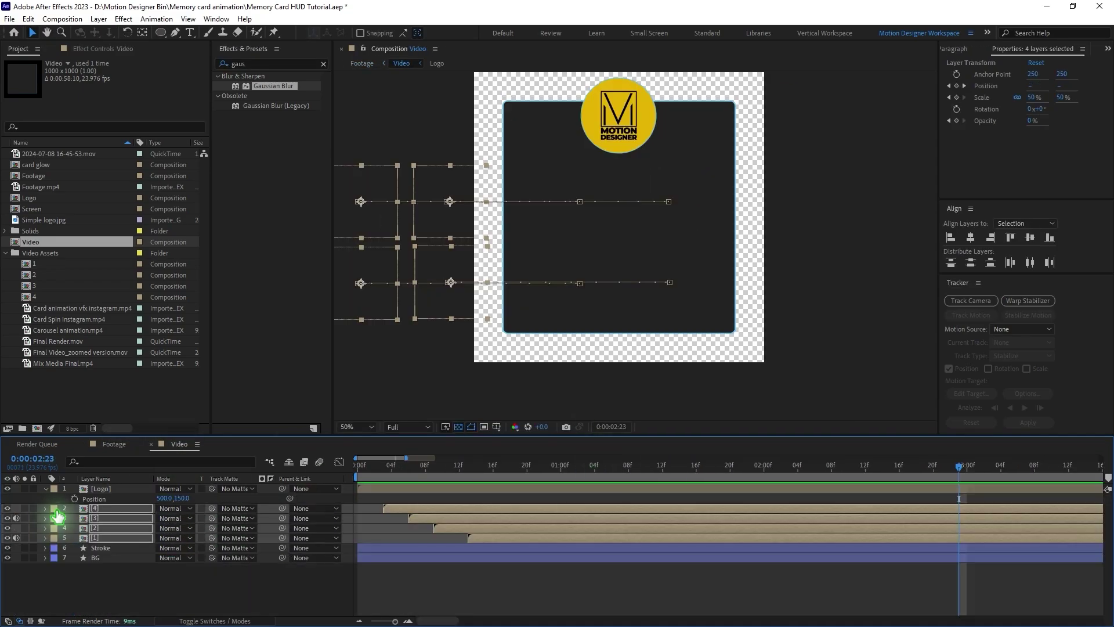
- Add Card animation vfx instagram.mp4 and Card Spin Instagram.mp4 above the clip layers, scaled to 48% and placed side by side
click(73, 308)
shift+click(75, 318)
drag(74, 319, 105, 504)
key(s)
drag(173, 519, 133, 521)
drag(620, 254, 619, 267)
drag(623, 267, 581, 268)
drag(637, 268, 682, 267)
- Align the starts of the two Instagram video layers with the beginning of the clips' slide and parent both to layer 4
shift+click(514, 508)
drag(515, 509, 1090, 509)
drag(958, 467, 865, 487)
drag(952, 509, 868, 508)
drag(841, 471, 967, 498)
drag(282, 508, 224, 547)
drag(950, 473, 876, 469)
- Keyframe the Opacity of both Instagram video layers so they fade in from 0%, with the Card Spin fade offset after the first
key(t)
click(75, 518)
drag(162, 518, 101, 519)
drag(950, 542, 866, 535)
drag(876, 538, 908, 538)
drag(875, 471, 934, 483)
drag(907, 538, 925, 538)
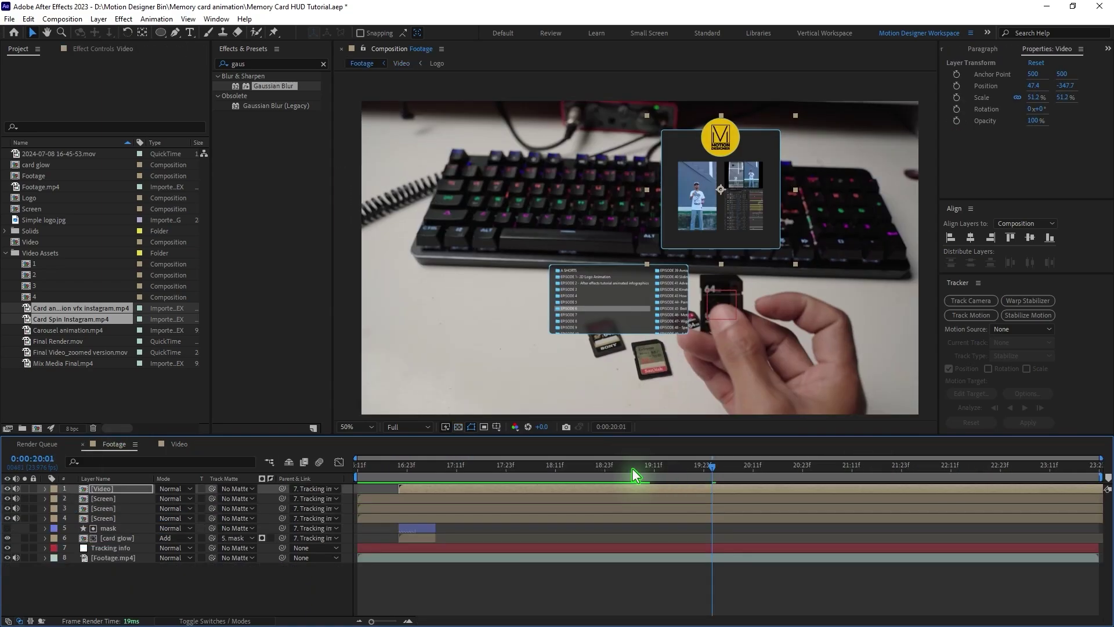
- In the Footage composition, keyframe the Video layer's Scale from 0% at 0:00:16:18 to 51.2%, matching the top Screen layer's keyframe timing
drag(632, 468, 567, 480)
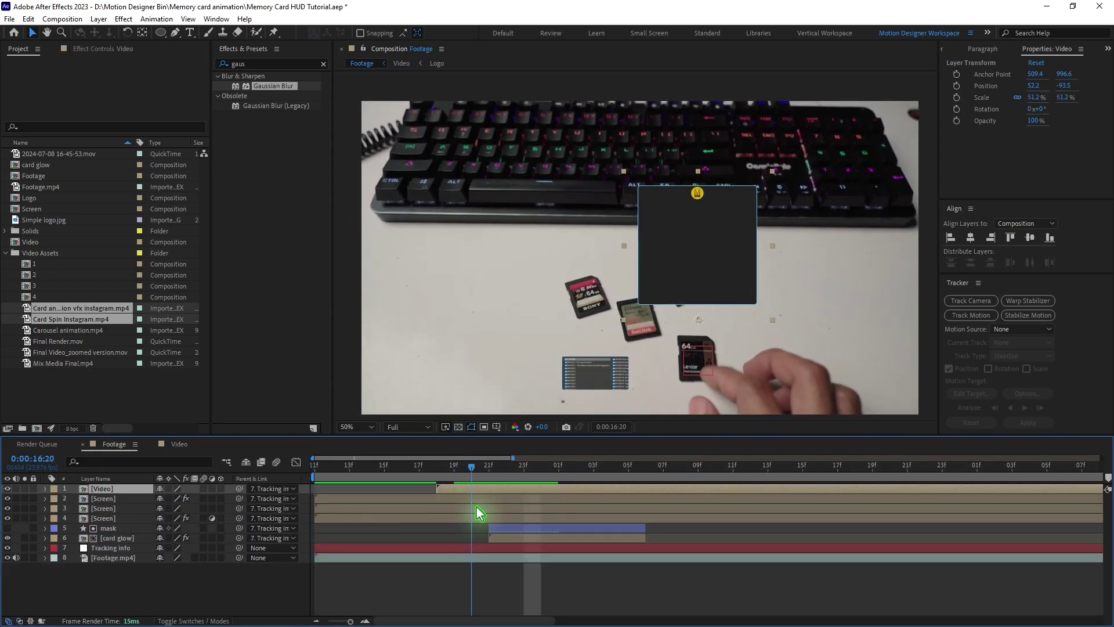
click(476, 499)
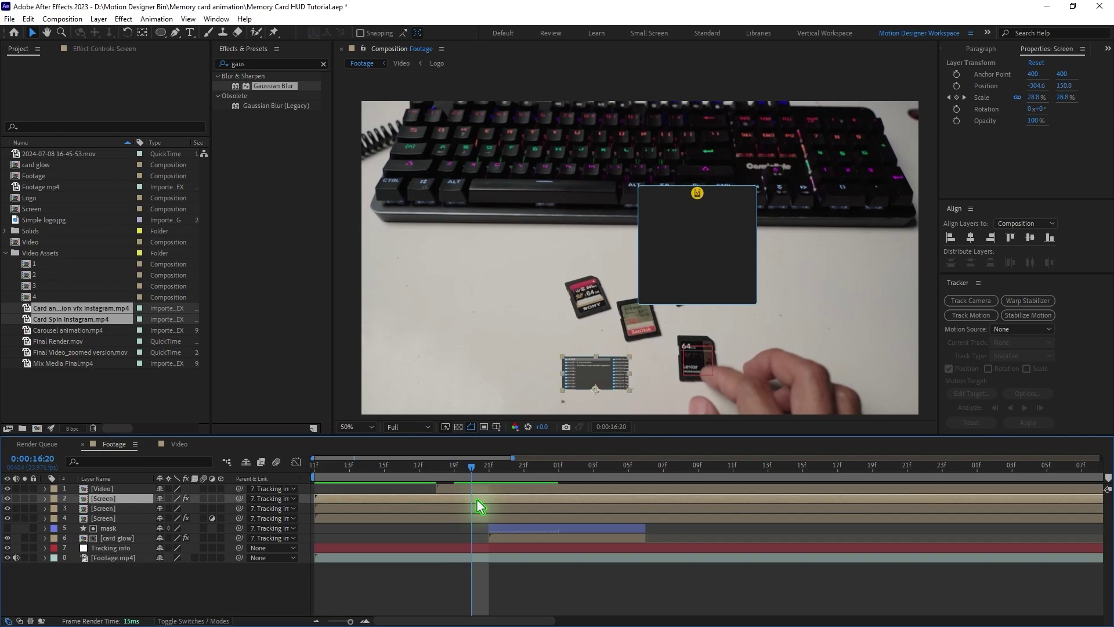
key(s)
drag(472, 472, 435, 477)
click(522, 489)
key(s)
click(75, 498)
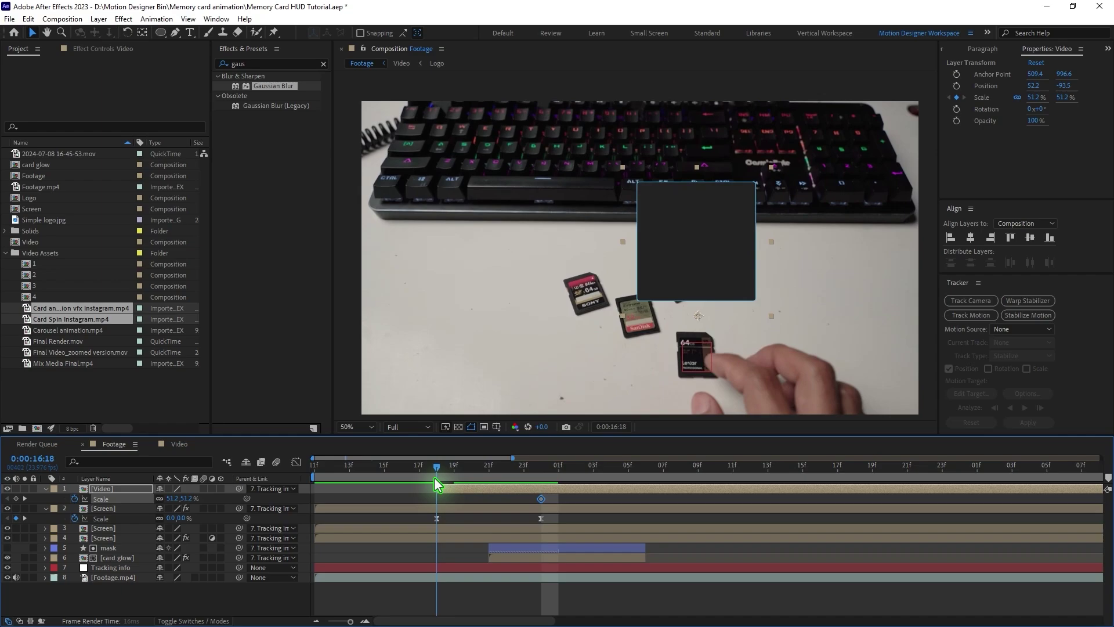
drag(174, 498, 146, 498)
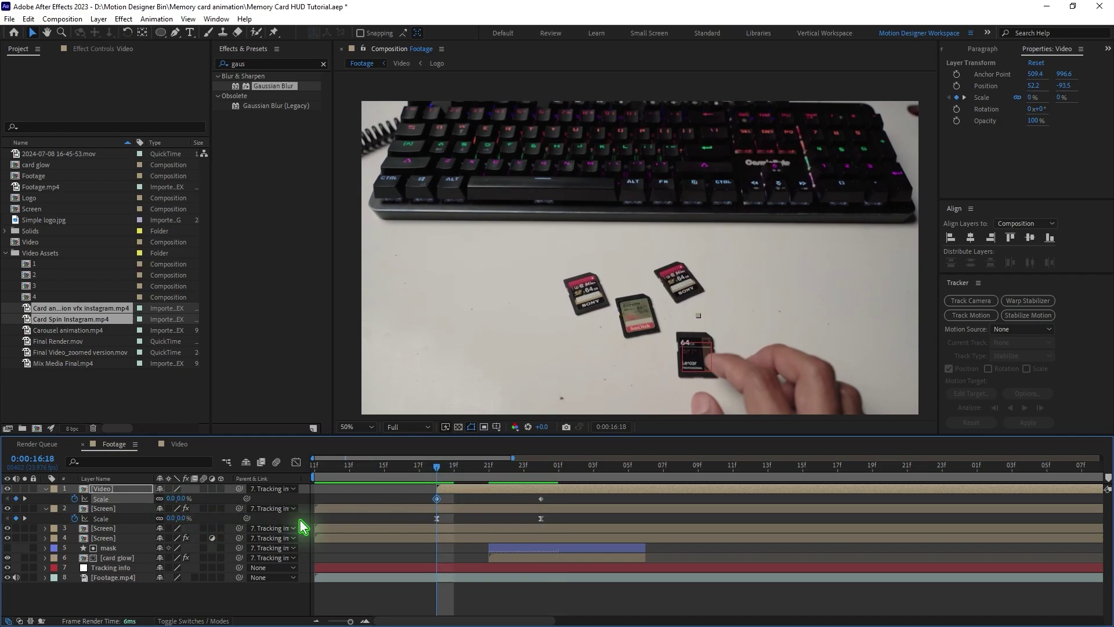
- Apply Easy Ease to both Scale keyframes of the Video layer
right_click(437, 500)
mouse_move(522, 493)
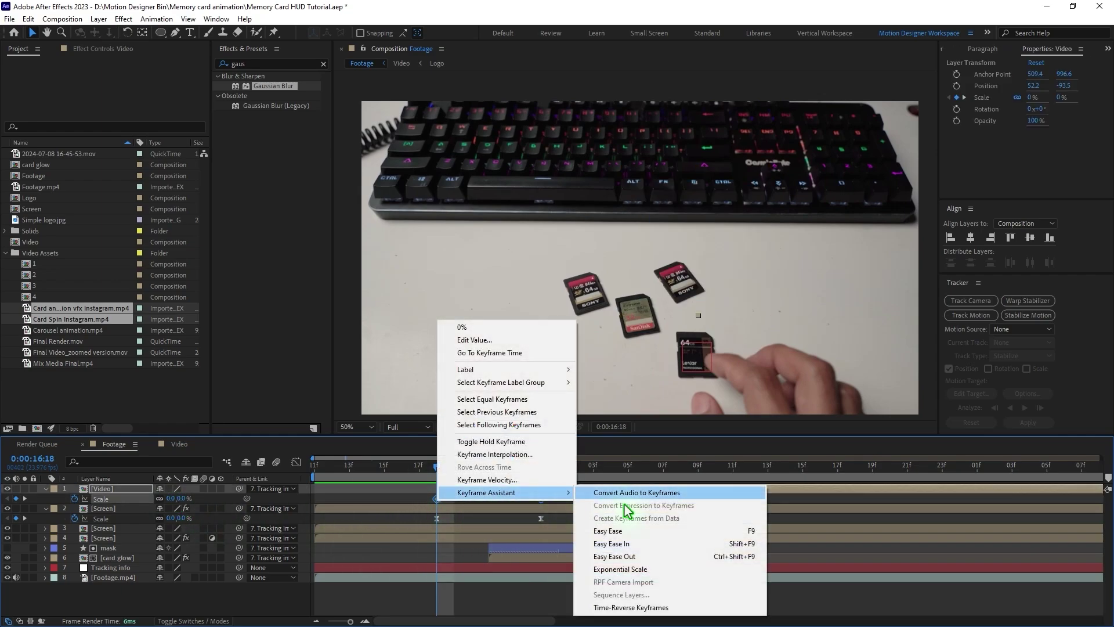
click(665, 535)
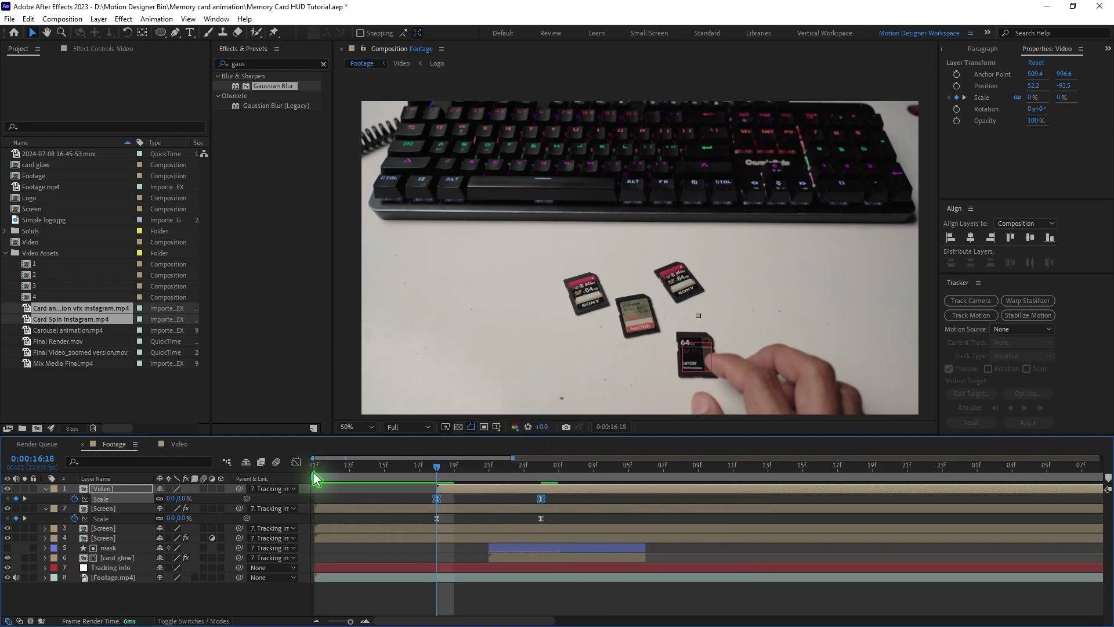
- Increase the ease into the Video layer's final Scale keyframe in the speed graph and preview the pop-up
click(296, 463)
drag(572, 562, 393, 592)
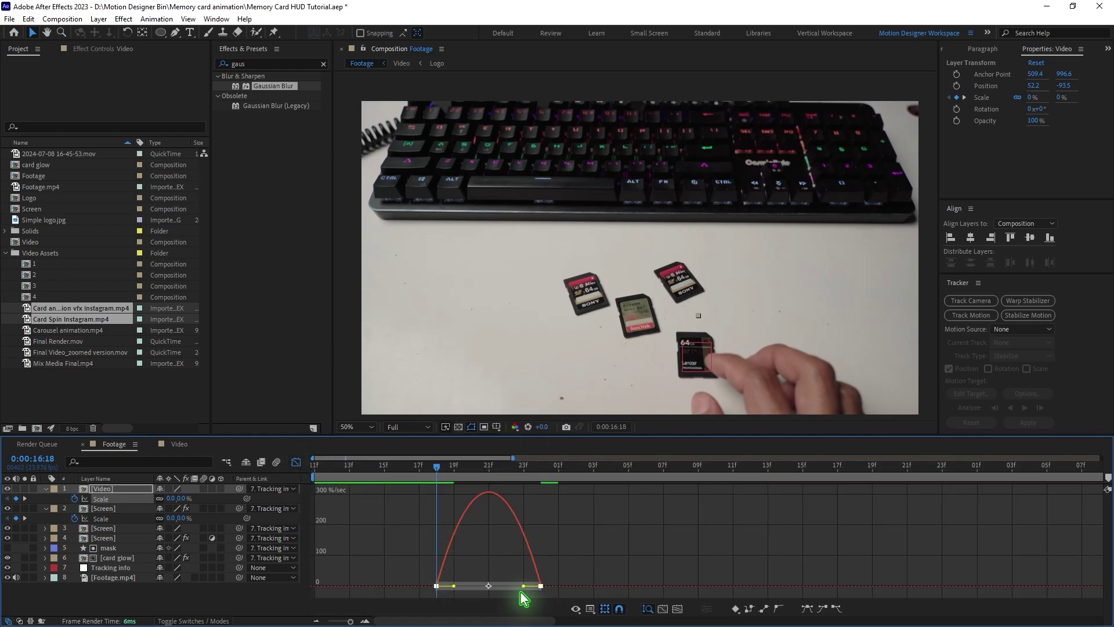
drag(520, 590, 473, 591)
click(296, 464)
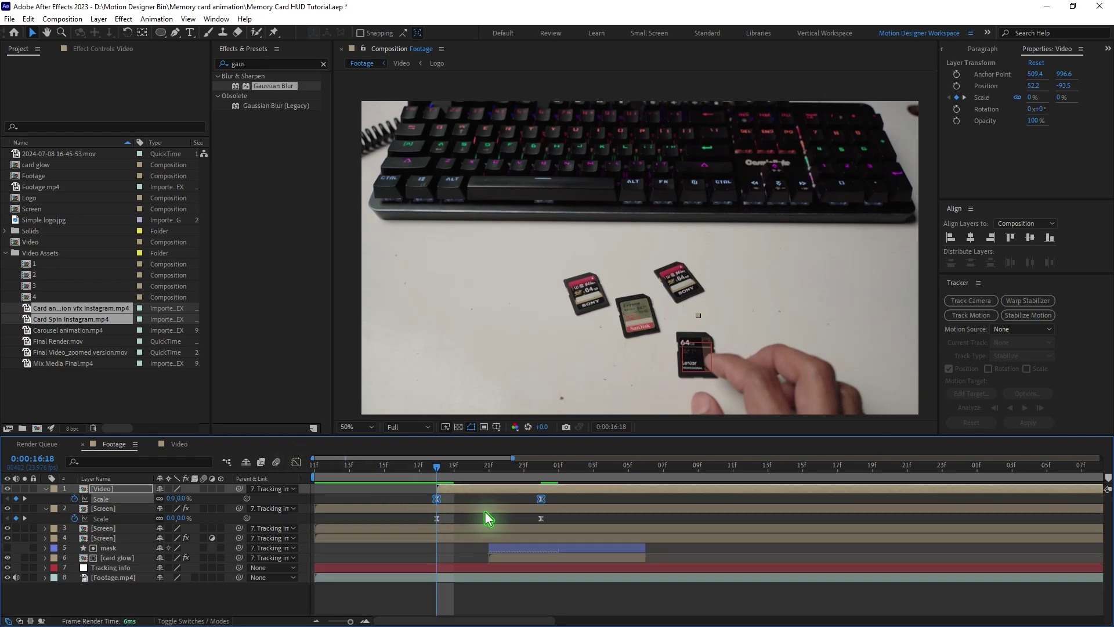
key(space)
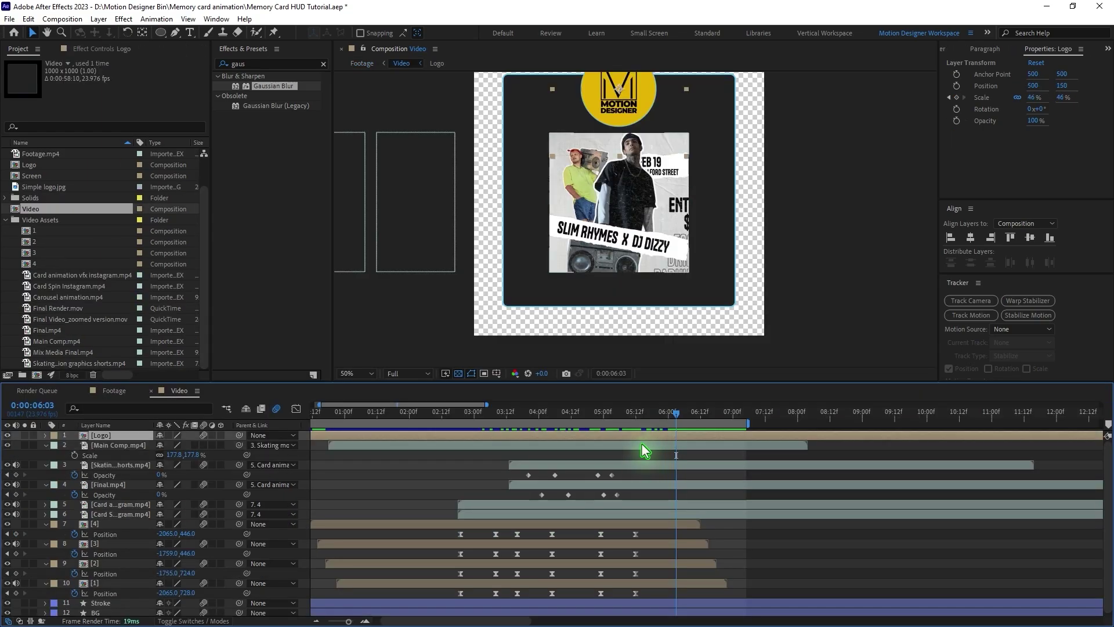
- Set the Main Comp.mp4 layer in the Video composition to start at 0:00:00:18
click(642, 444)
drag(652, 417, 521, 417)
drag(437, 434, 326, 434)
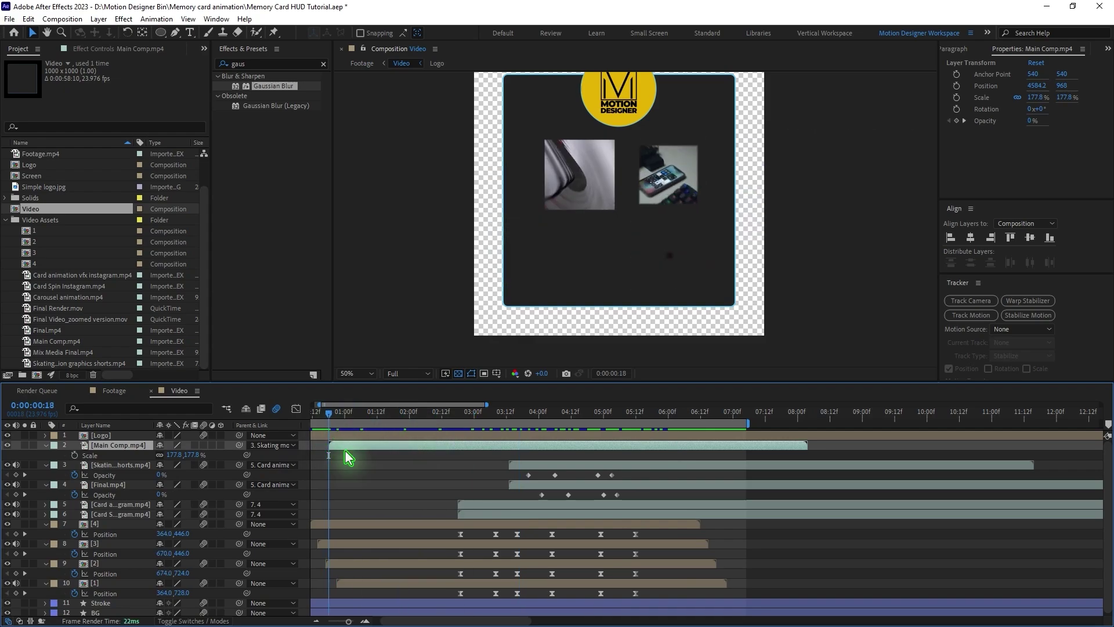
- Add Main Comp.mp4 above the Video layer in the Footage composition, starting at 0:00:17:12
click(113, 390)
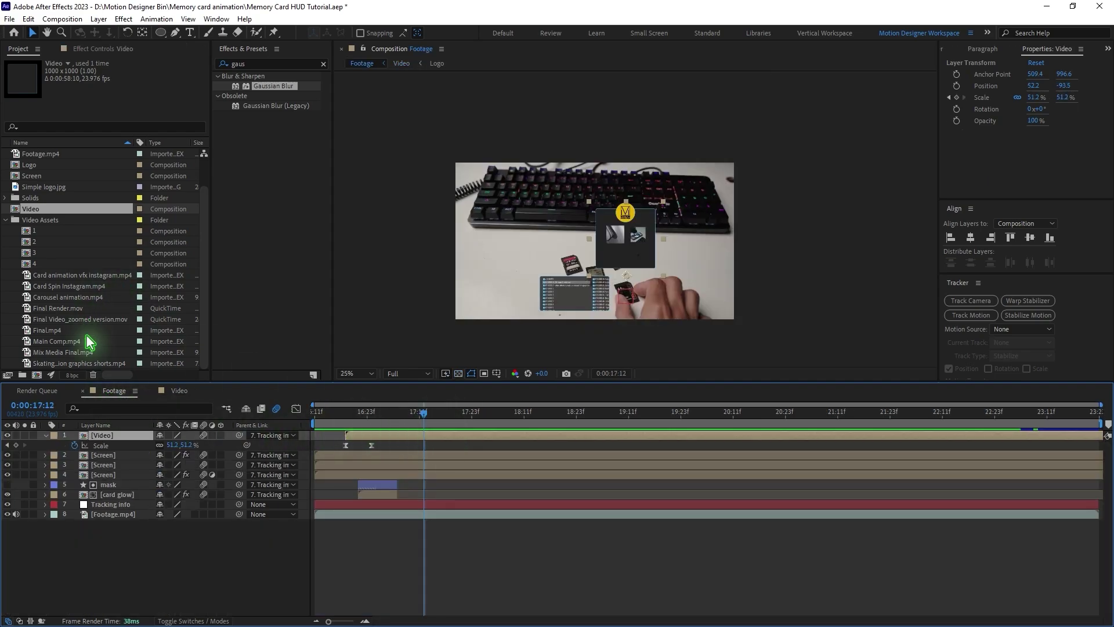
click(58, 331)
click(54, 320)
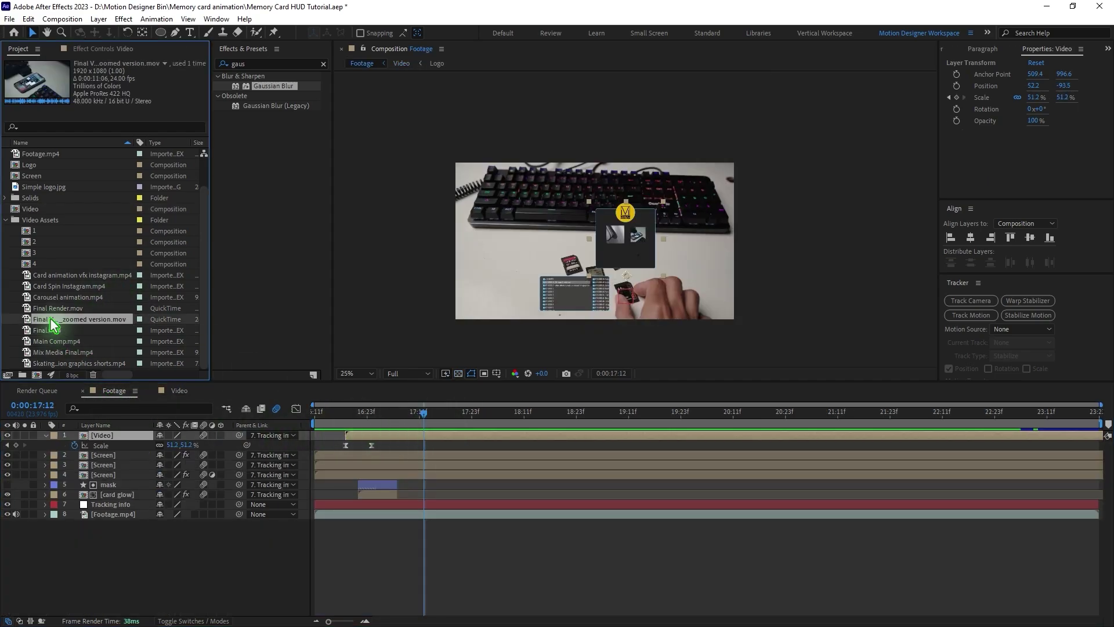
click(60, 343)
drag(69, 345, 429, 437)
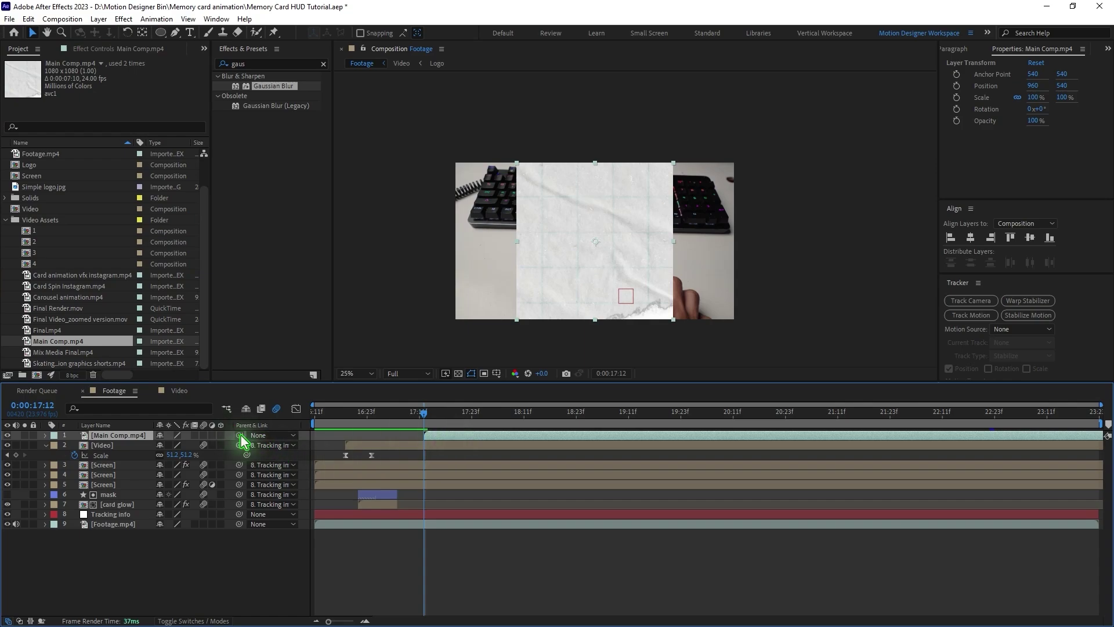
- Scale the Main Comp.mp4 layer down to about 37.8% to match the video panel's size
mouse_move(240, 435)
mouse_down()
mouse_move(123, 515)
mouse_move(251, 433)
mouse_up()
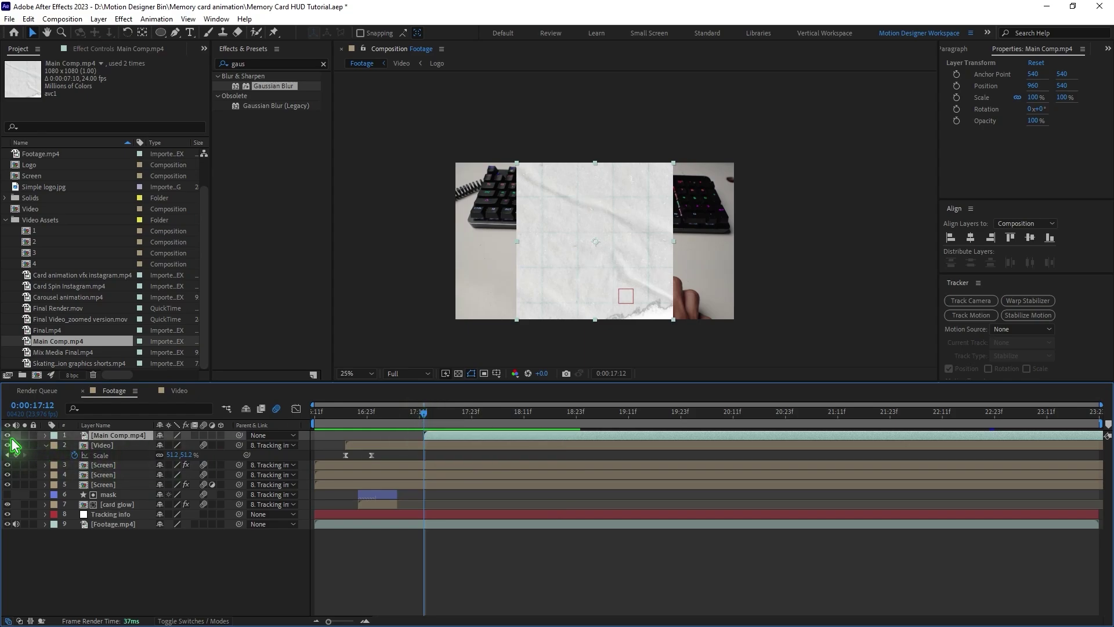
drag(673, 320, 624, 271)
scroll(637, 300, up, 2)
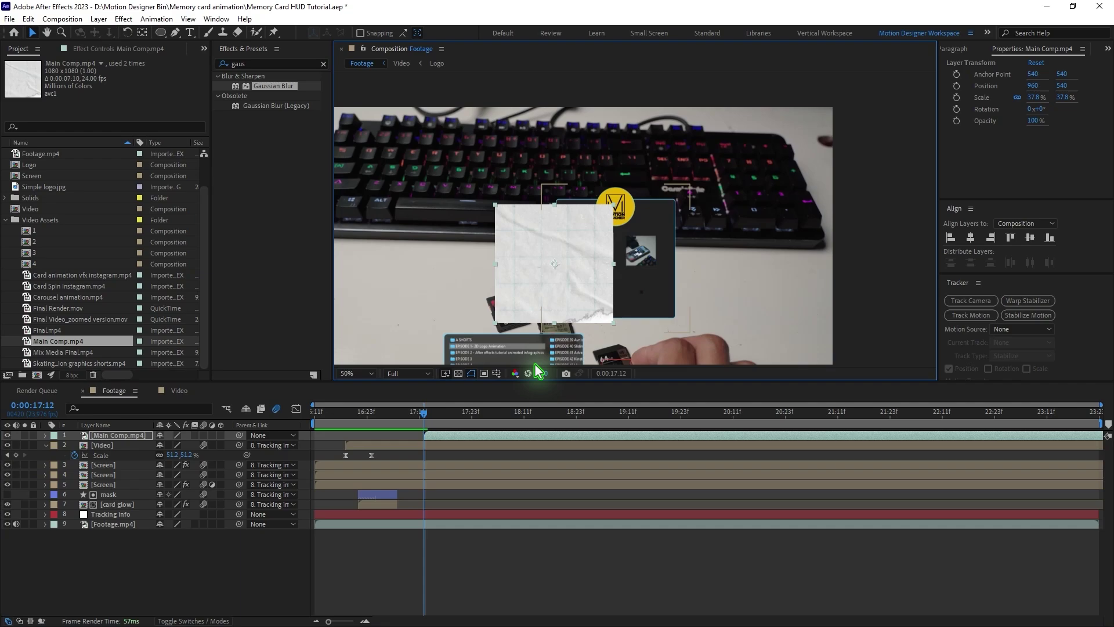
- Move the Main Comp.mp4 layer over the video panel at 0:00:22:10 and place its anchor point on the layer's top-left corner
drag(427, 422, 935, 500)
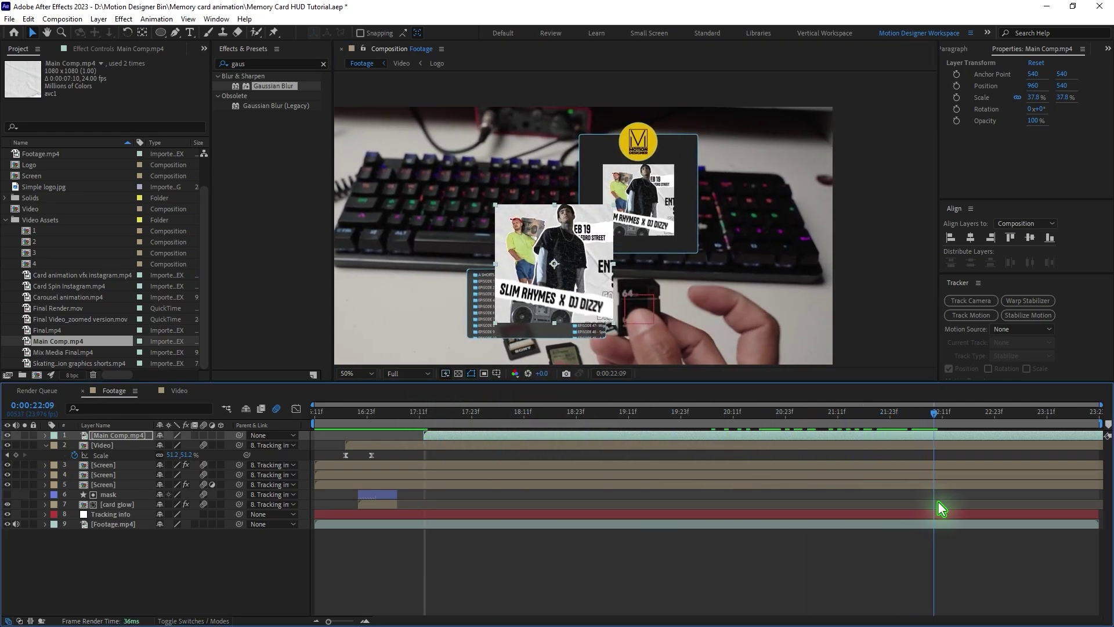
drag(578, 311, 668, 274)
scroll(638, 224, up, 2)
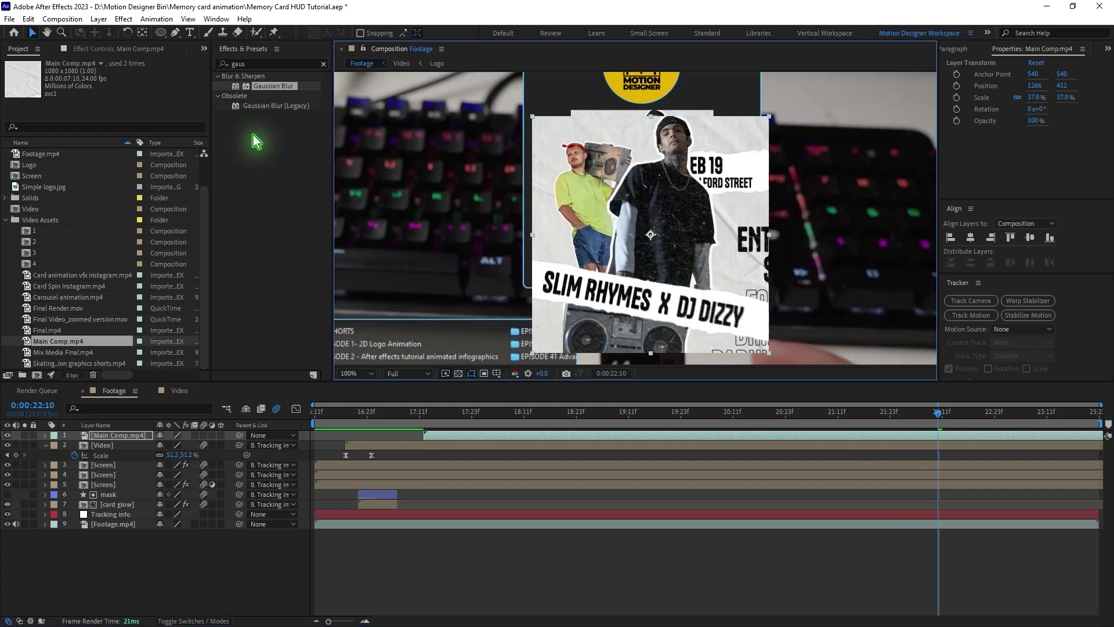
click(141, 32)
drag(651, 238, 532, 115)
click(32, 32)
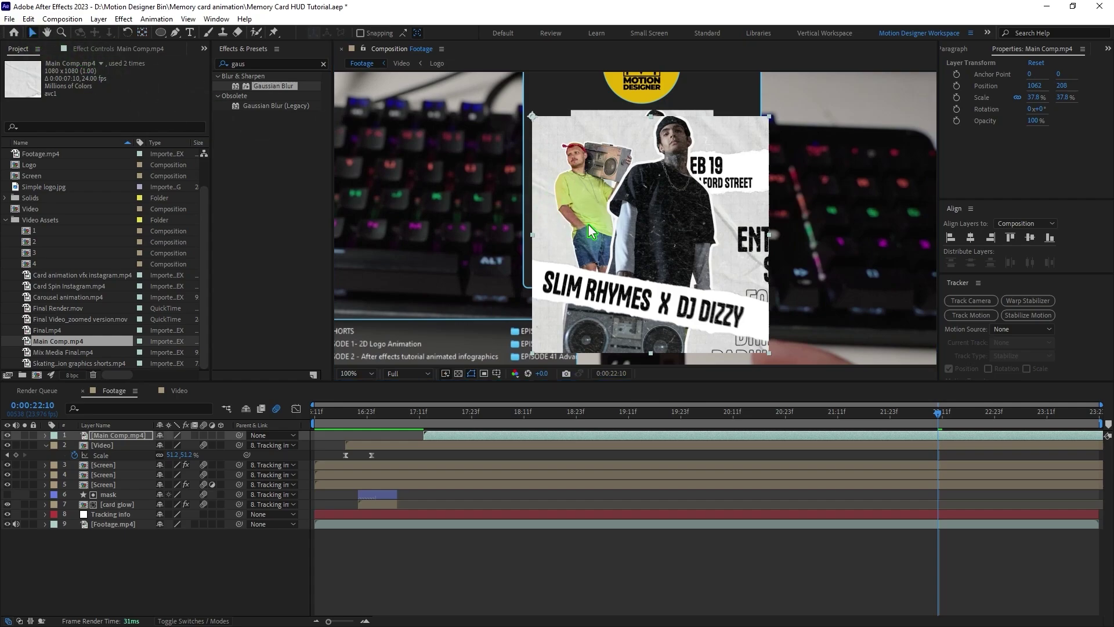
- Align Main Comp.mp4 with the panel's video, scale it down to about 22.9% to fit, and re-centre its anchor point
drag(612, 194, 650, 189)
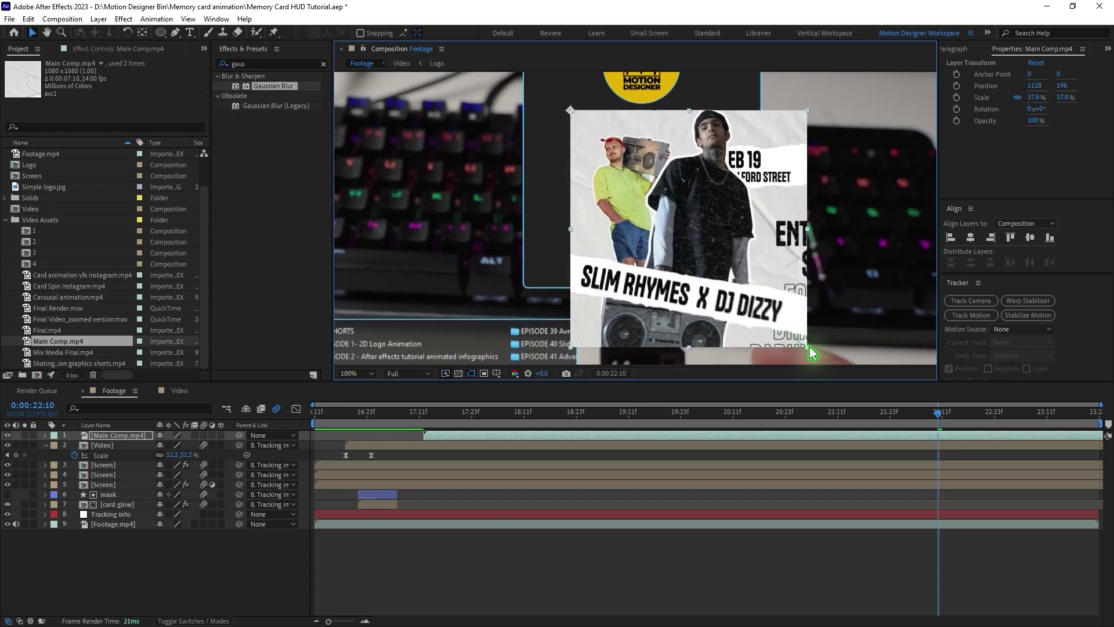
drag(808, 348, 714, 257)
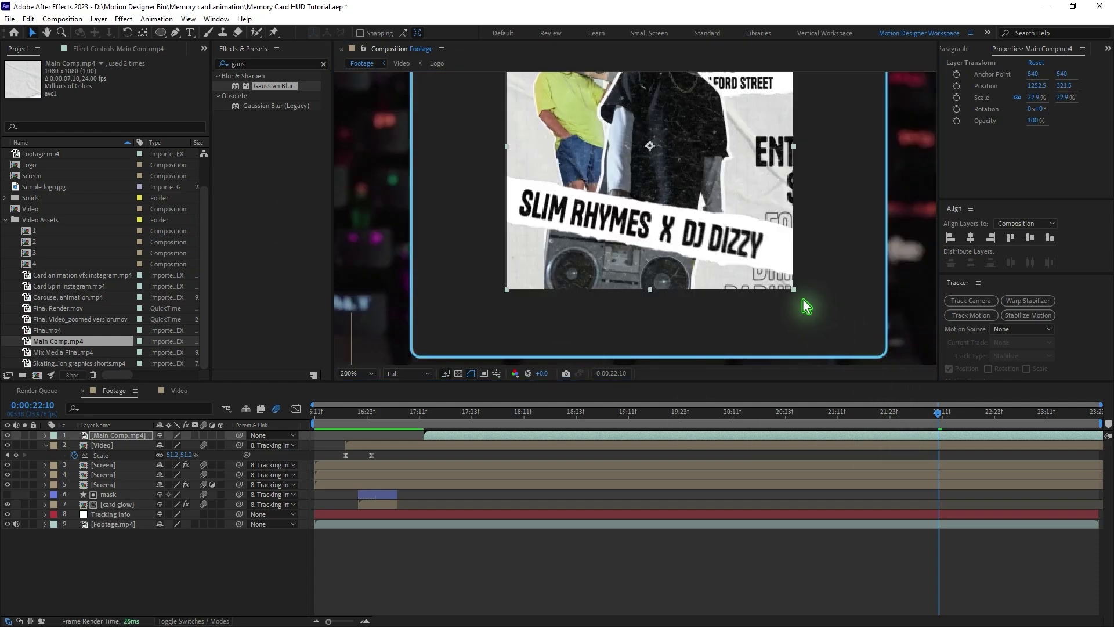
scroll(804, 301, down, 1)
- Split Main Comp.mp4 at 0:00:22:10 and delete the earlier part, keeping the remaining layer parented to Tracking info
click(946, 436)
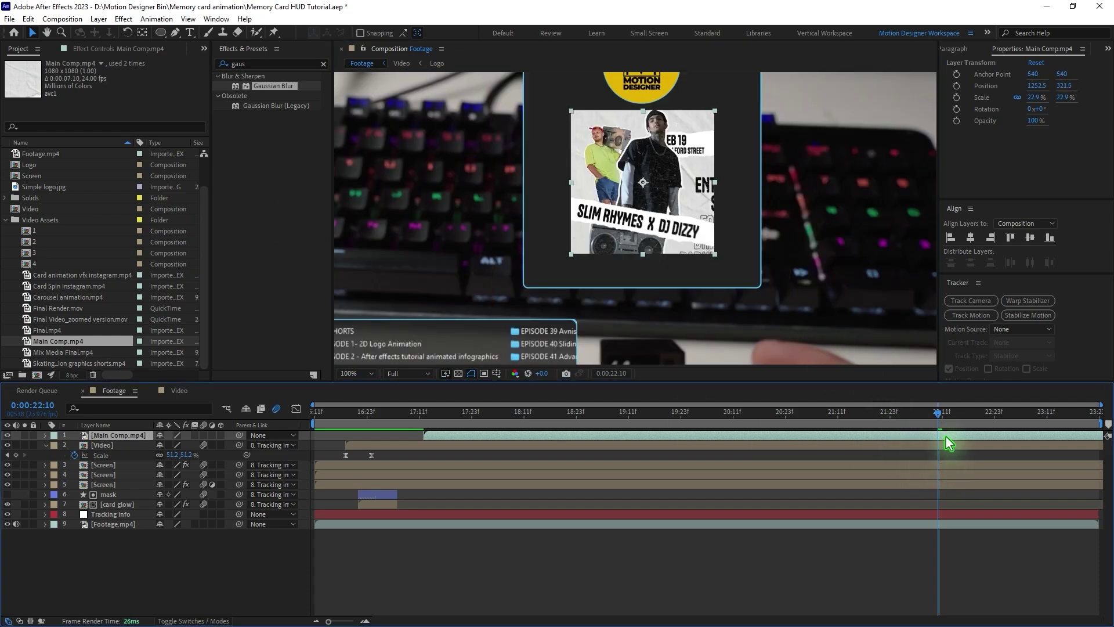
key(ctrl+shift+d)
click(915, 444)
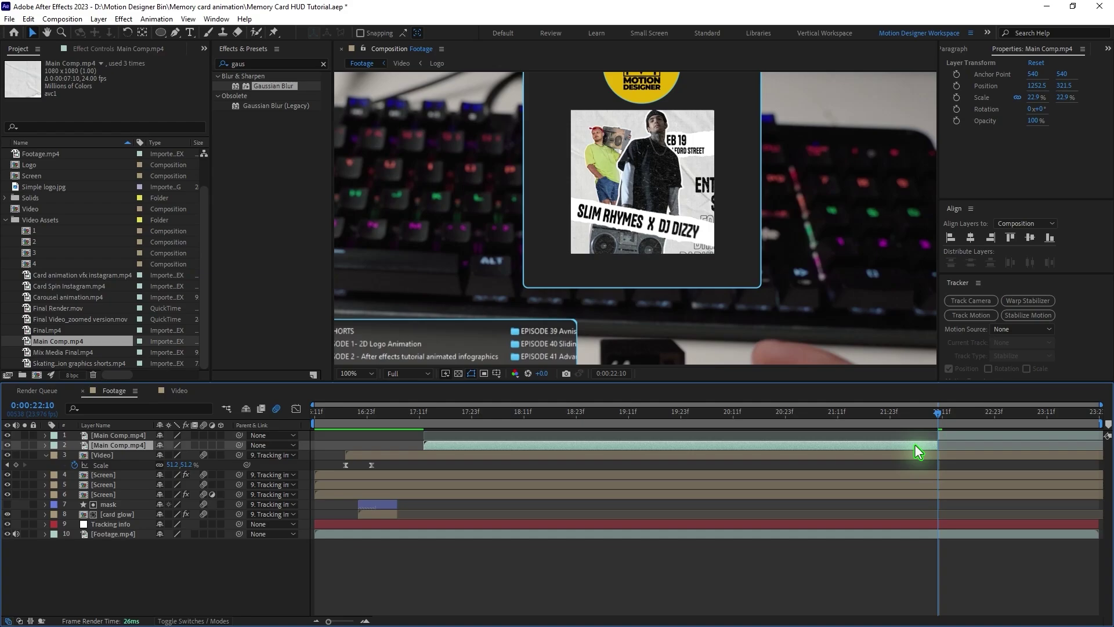
key(Delete)
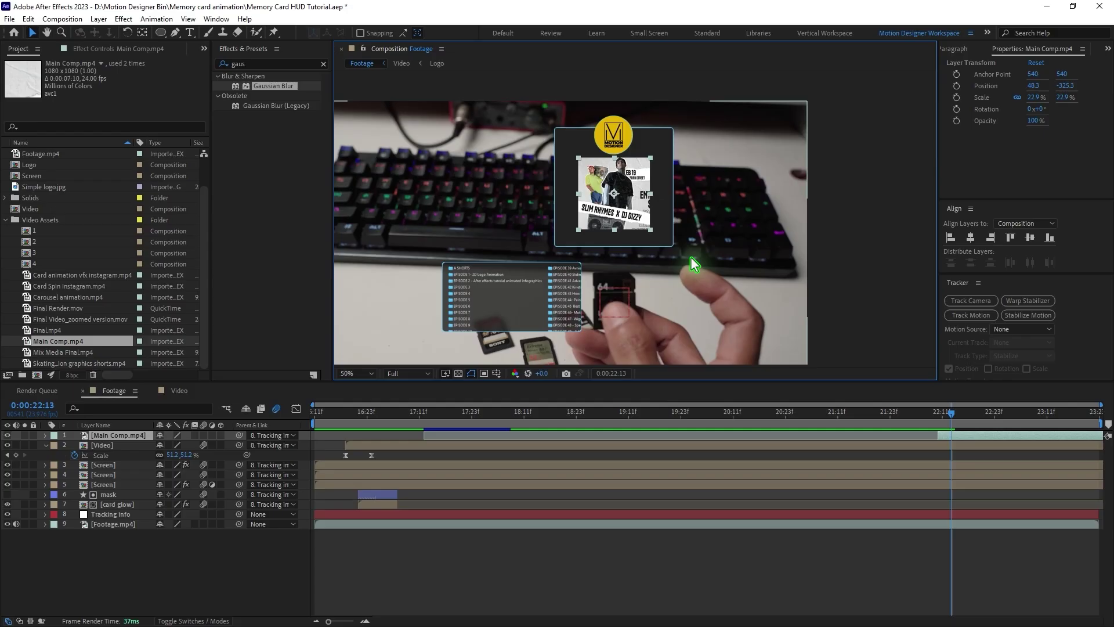
- Add Position and Scale keyframes to the Main Comp.mp4 layer at 0:00:22:19
key(p)
key(shift+s)
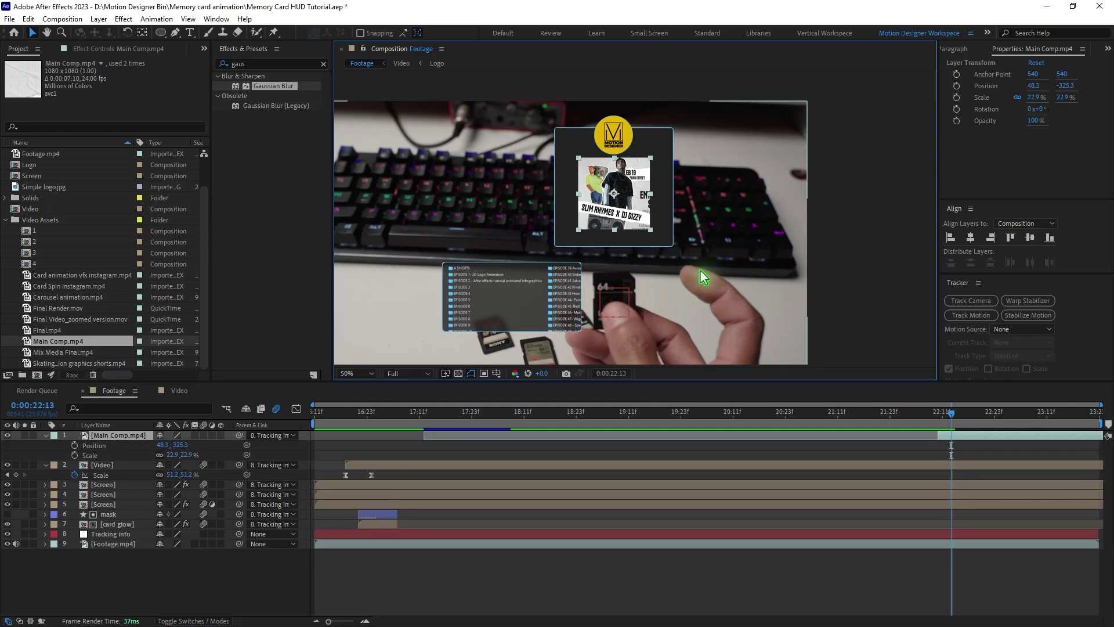
click(951, 416)
drag(957, 423, 981, 429)
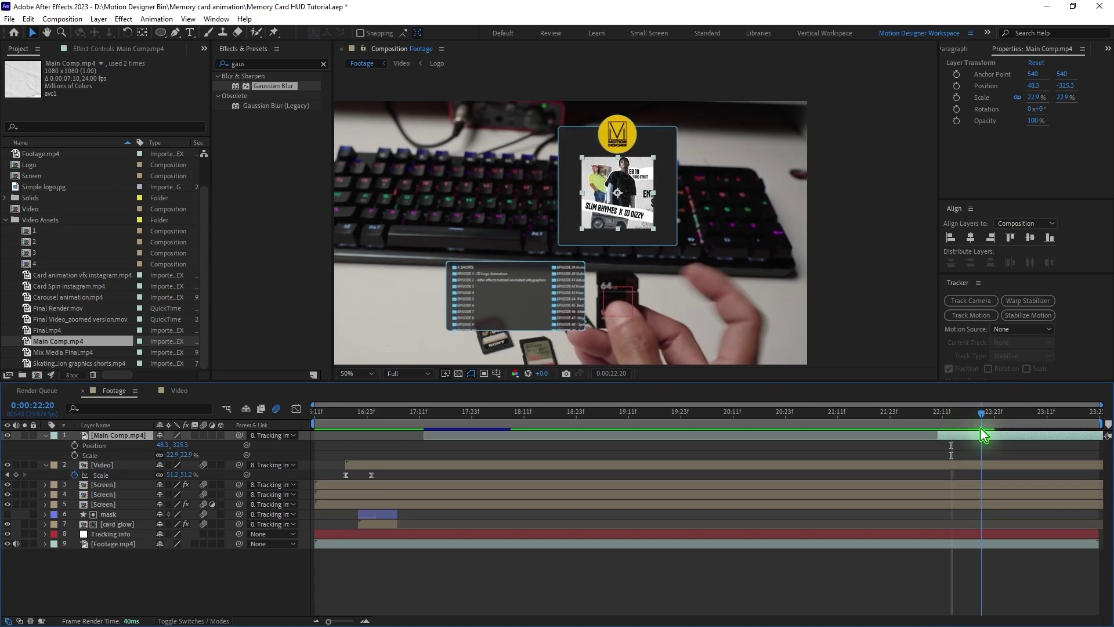
click(75, 445)
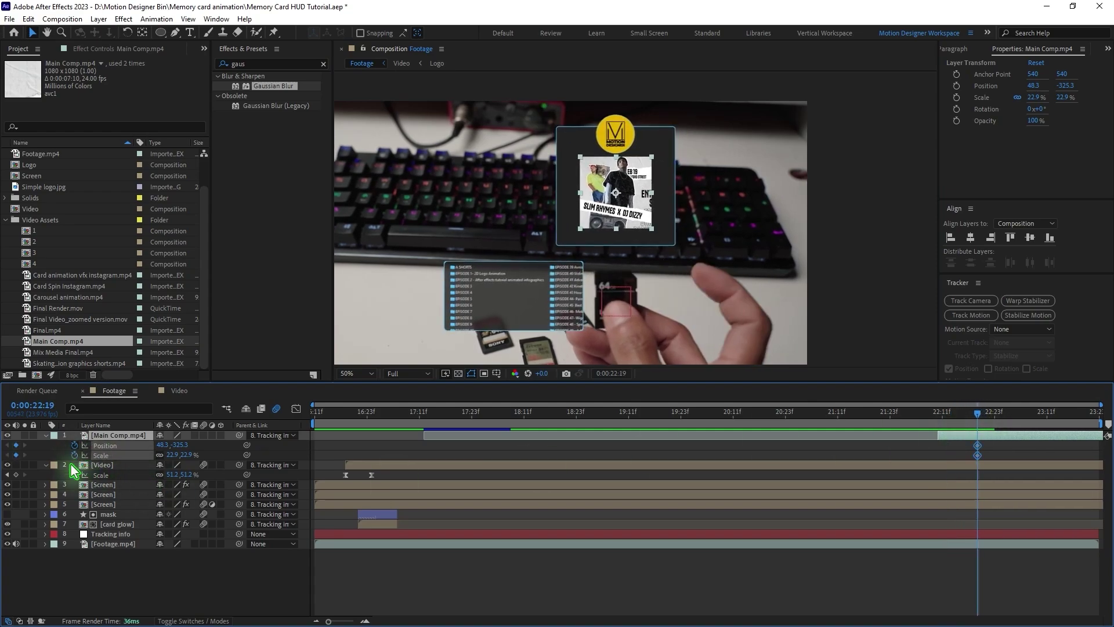
click(75, 455)
- Keyframe Main Comp.mp4 at 0:00:23:01 with Scale about 81.8% and Position about -232.4, -101.1 so it fills the frame's height
drag(977, 413, 1013, 424)
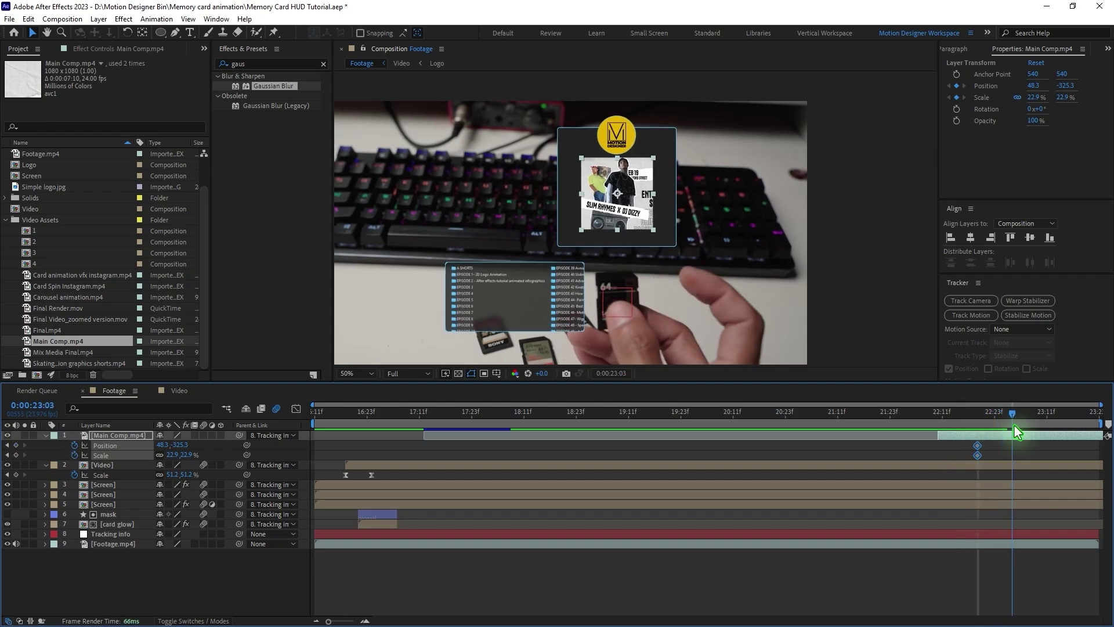
click(45, 436)
click(45, 436)
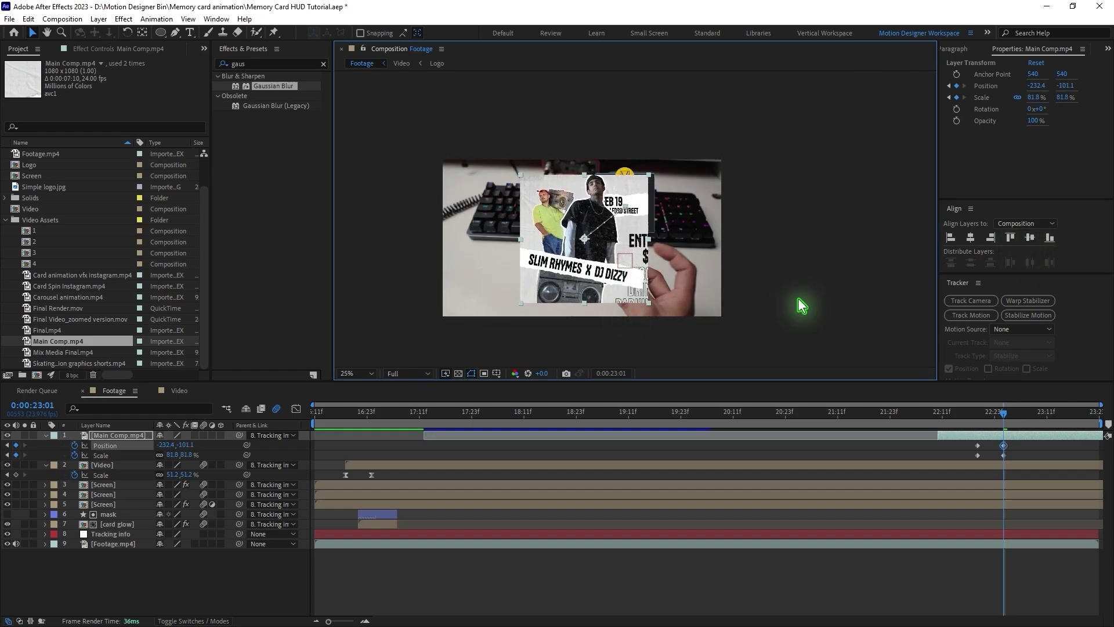
- Apply Easy Ease to Main Comp.mp4's Position and Scale keyframes and raise the ease into the final ones to 100% influence in the speed graph
drag(1003, 414, 977, 455)
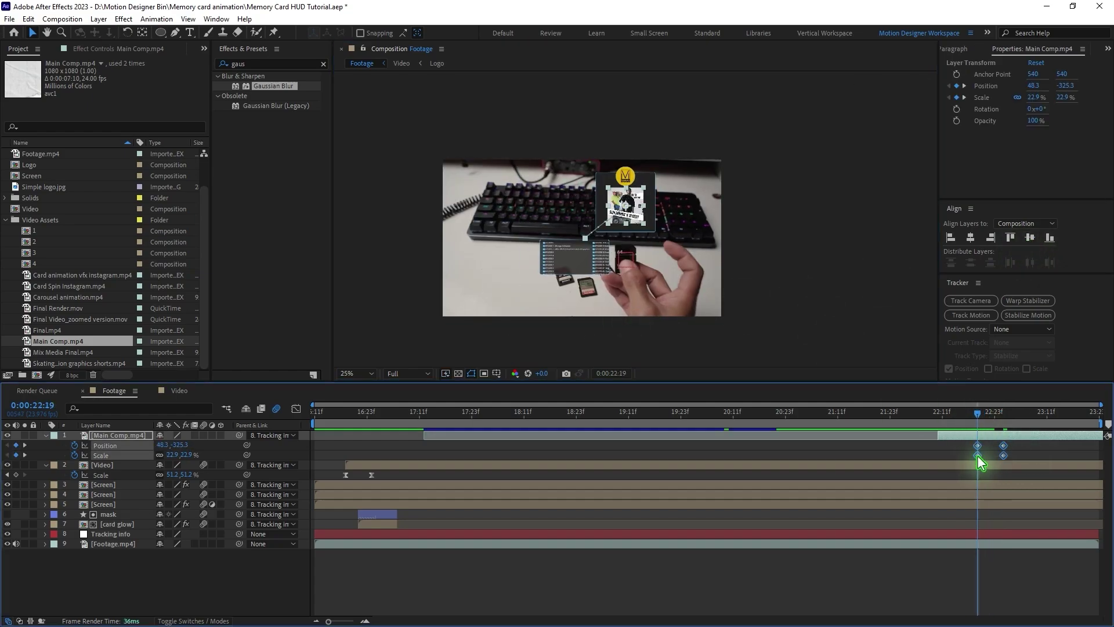
right_click(978, 456)
mouse_move(1022, 445)
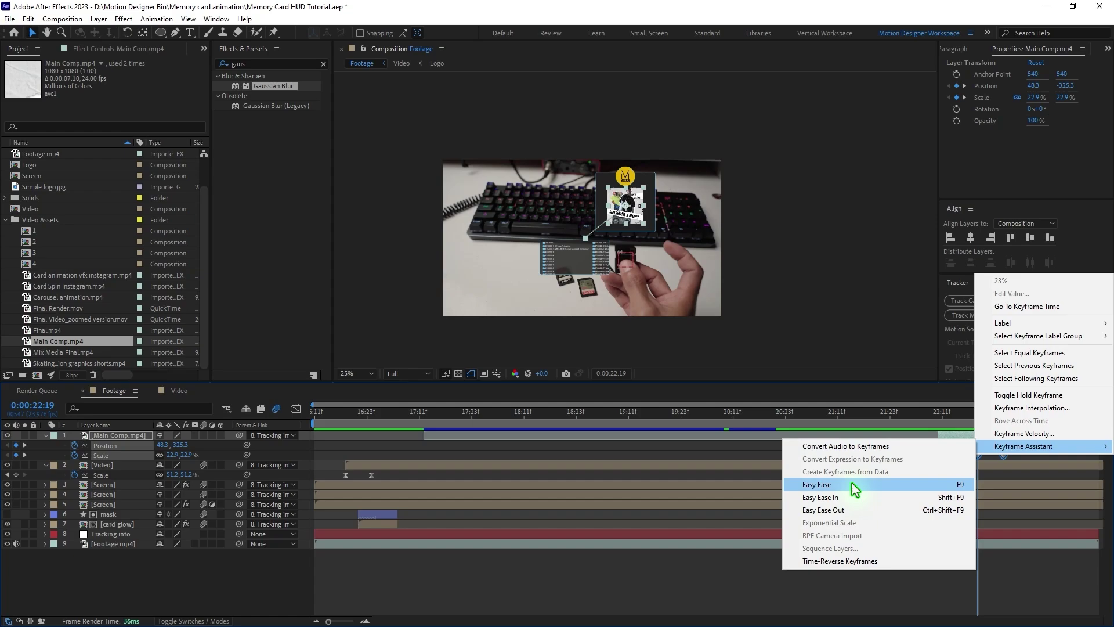
click(856, 490)
click(296, 409)
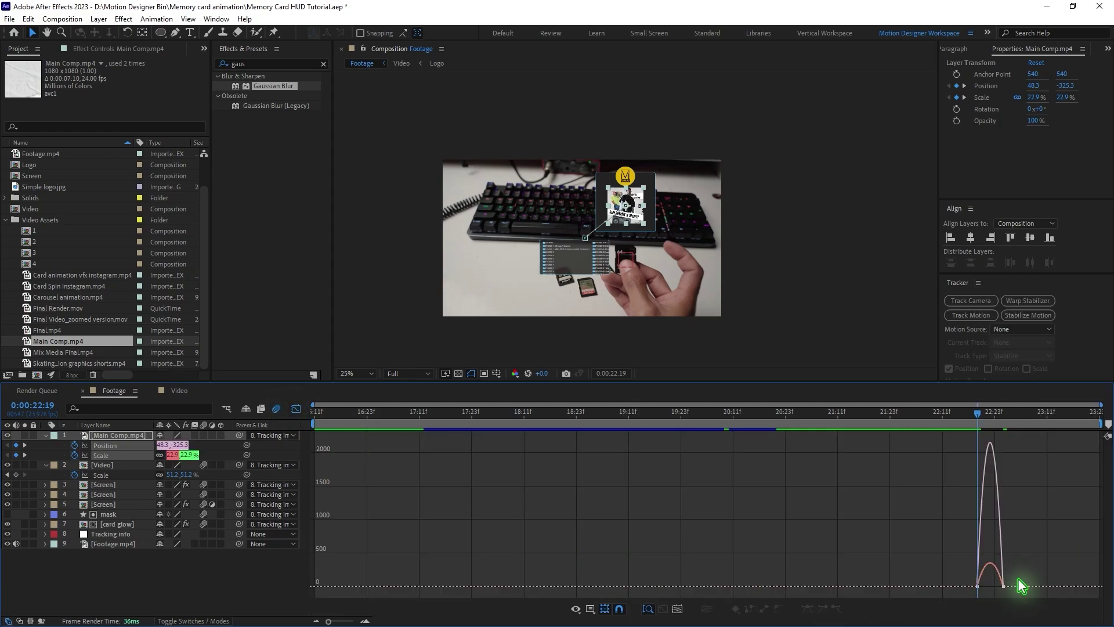
drag(1023, 585, 956, 602)
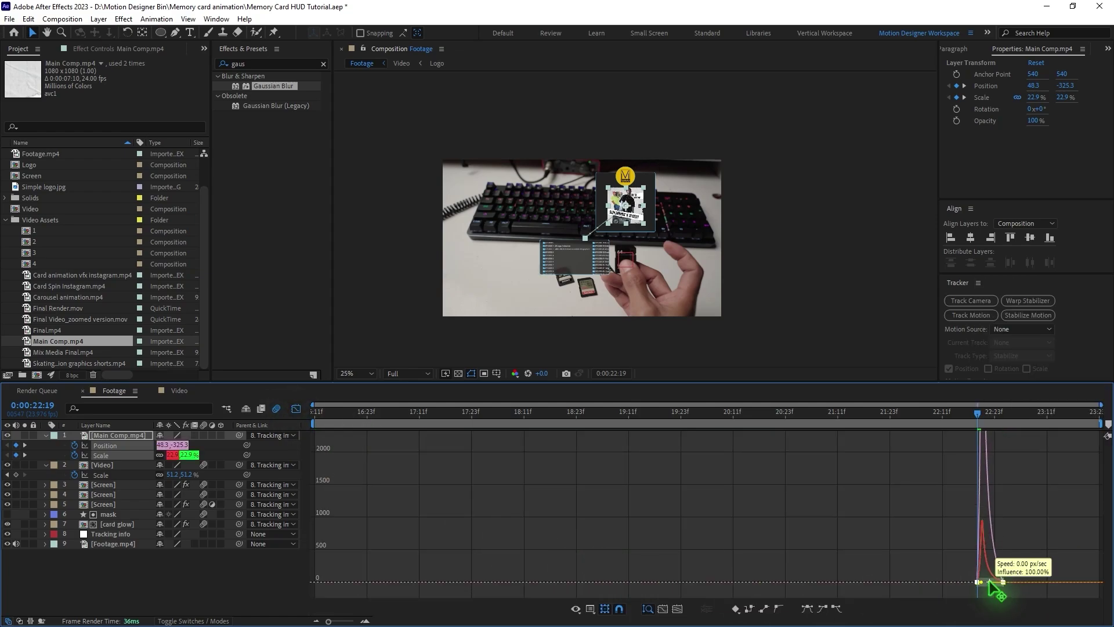
click(295, 409)
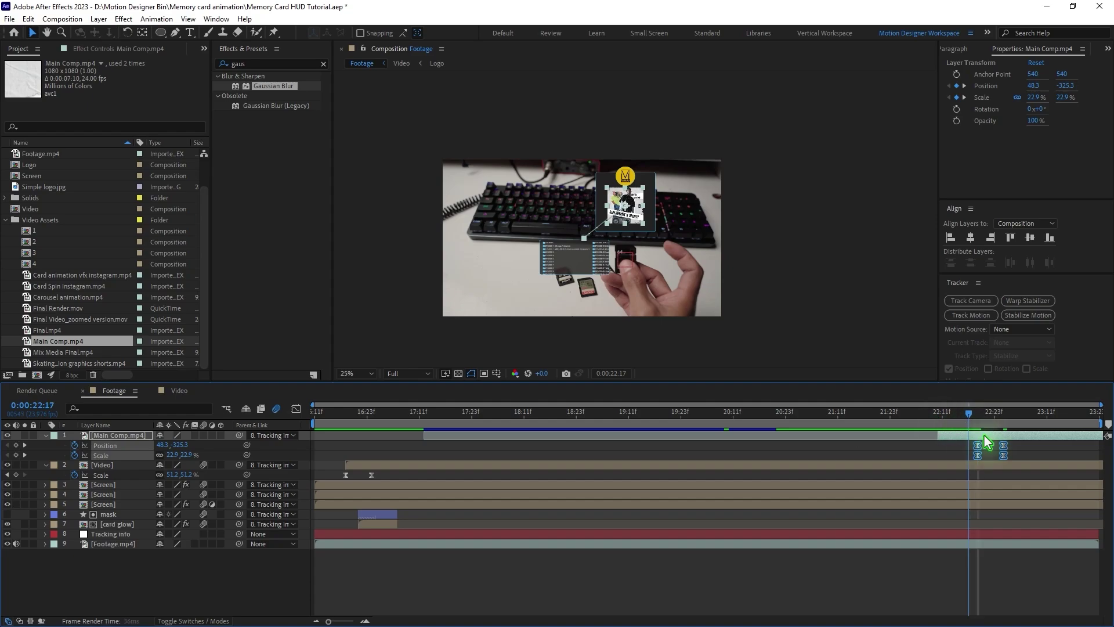
- Preview the enlargement and move Main Comp.mp4's final Position and Scale keyframes to about 0:00:23:06
click(1037, 451)
key(space)
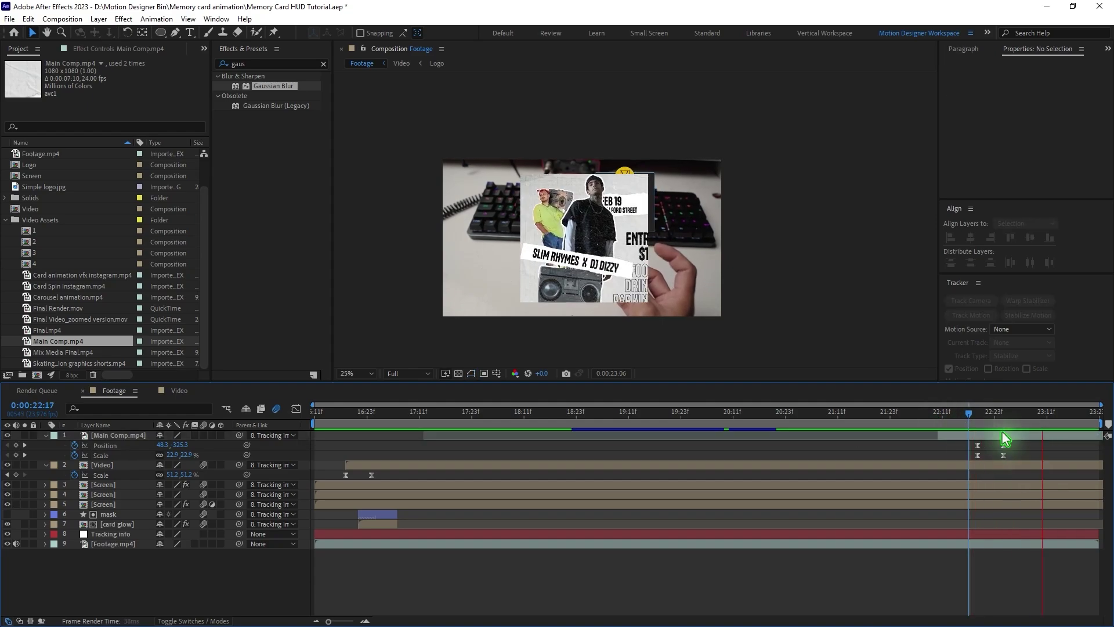
key(space)
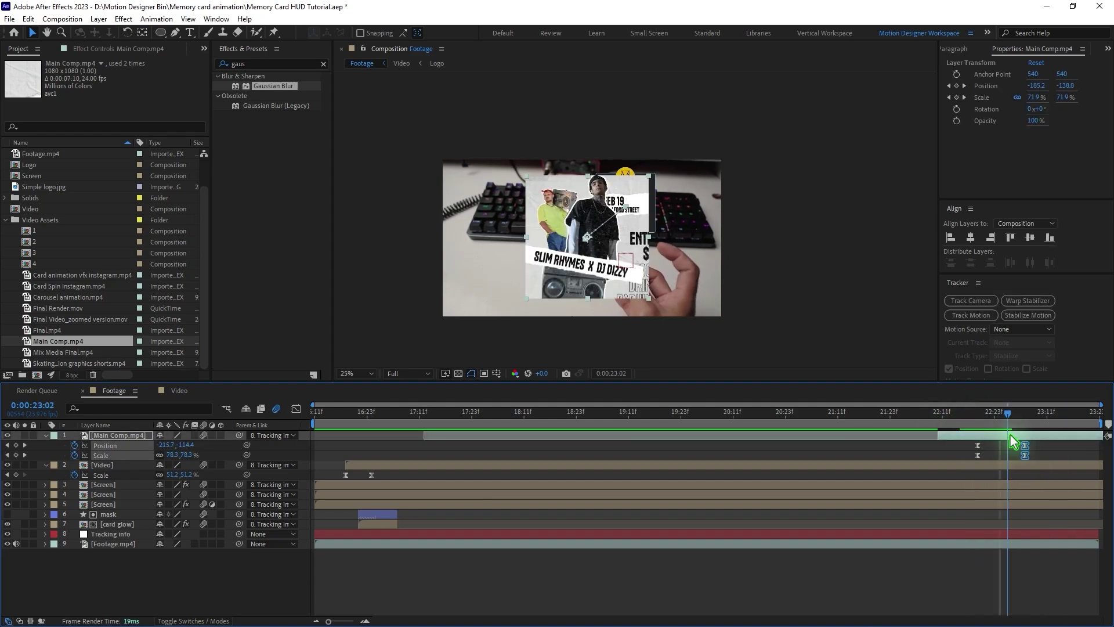
drag(1010, 433, 1012, 434)
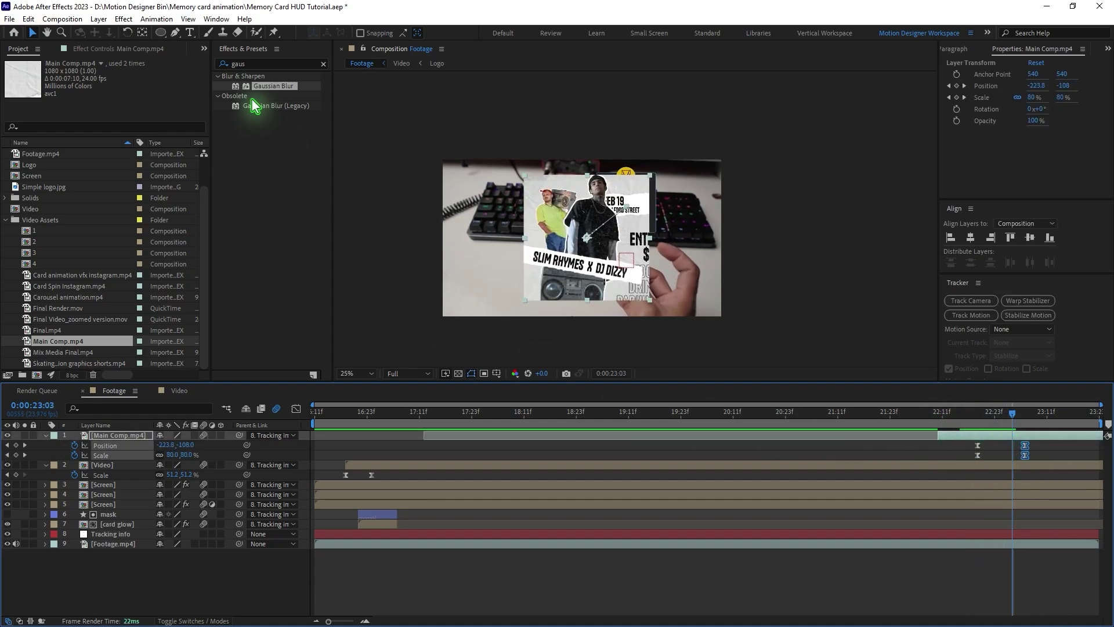
- Create an adjustment layer and place it between the Main Comp.mp4 and Video layers
click(99, 19)
mouse_move(198, 33)
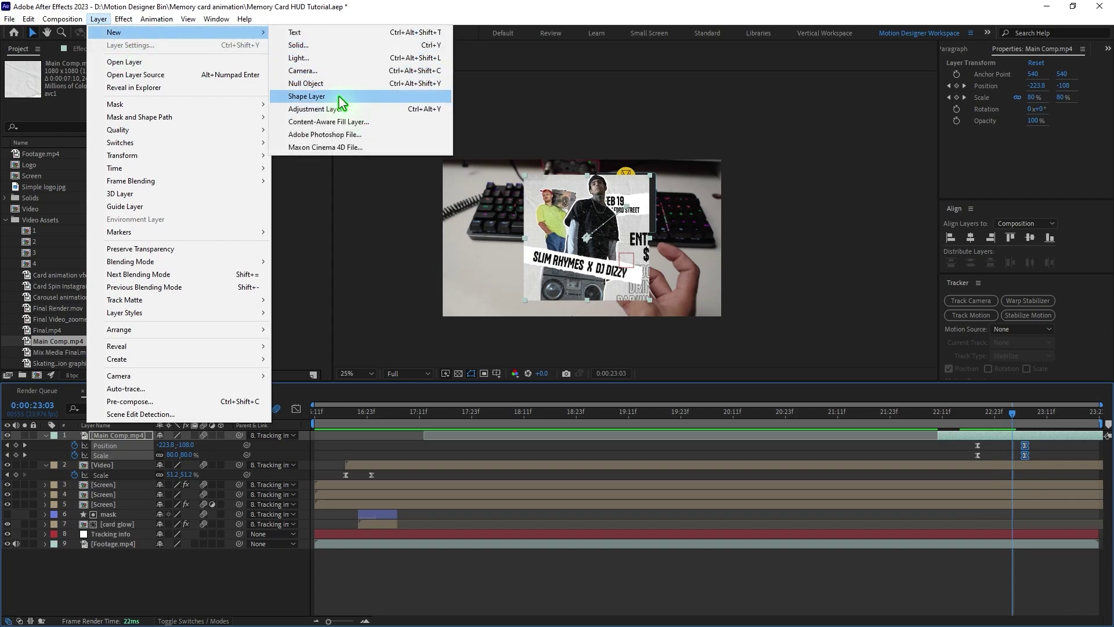
click(346, 110)
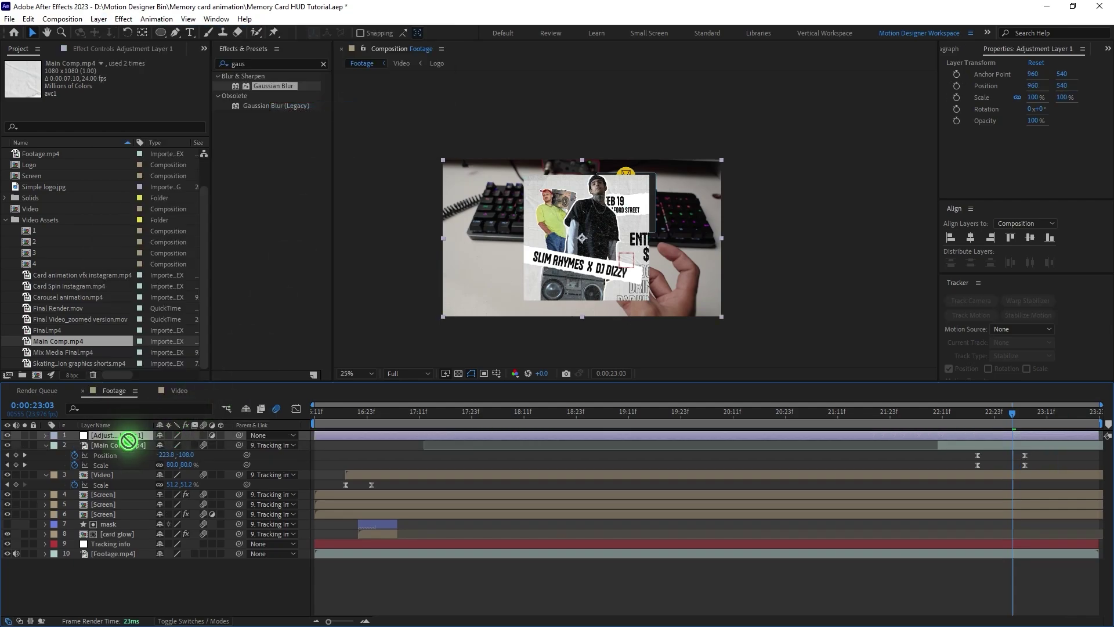
drag(128, 441, 141, 464)
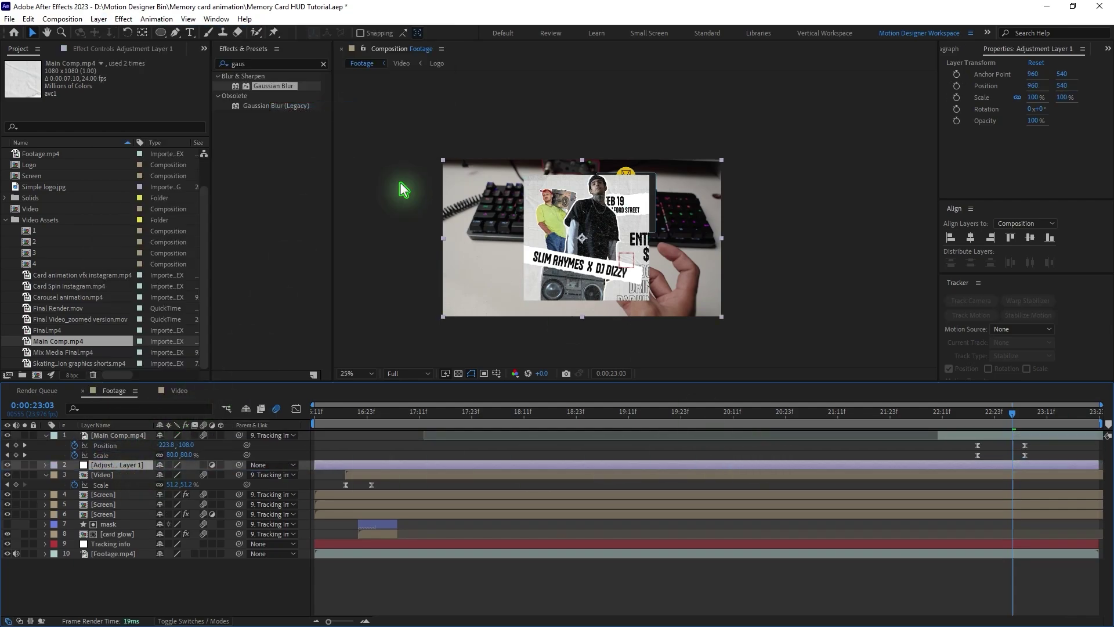
- Apply Gaussian Blur to the adjustment layer and keyframe its Blurriness at 20 at 0:00:23:03
drag(275, 93, 890, 466)
click(24, 83)
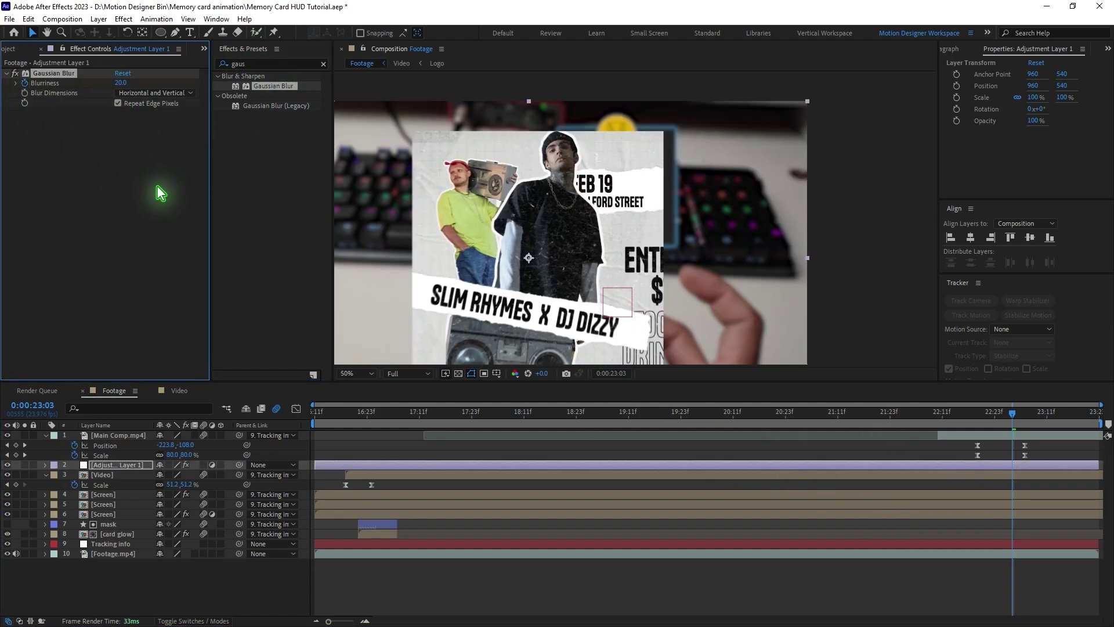
key(u)
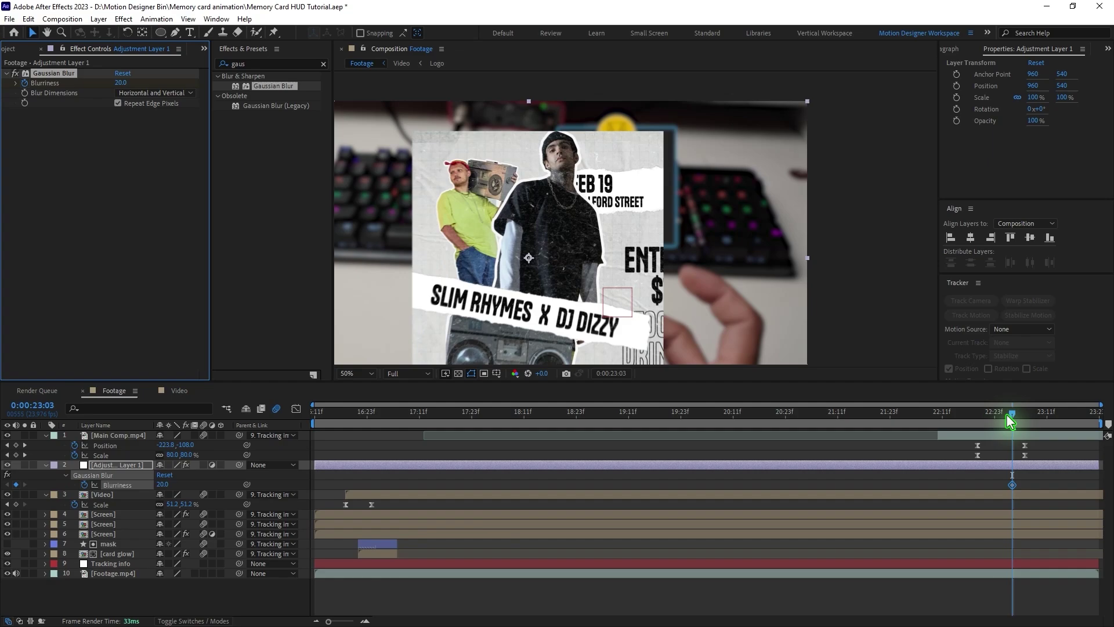
- Set the adjustment layer's Blurriness to 0 at 0:00:22:19, apply Easy Ease to both blur keyframes, and preview the transition
drag(1013, 424, 978, 424)
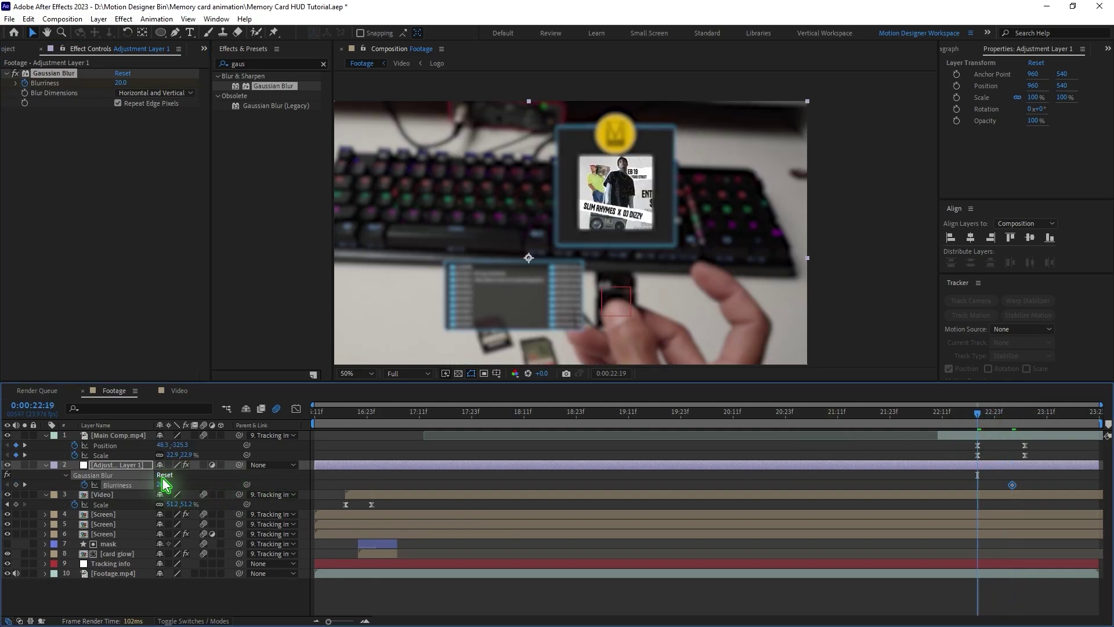
text(0)
key(Return)
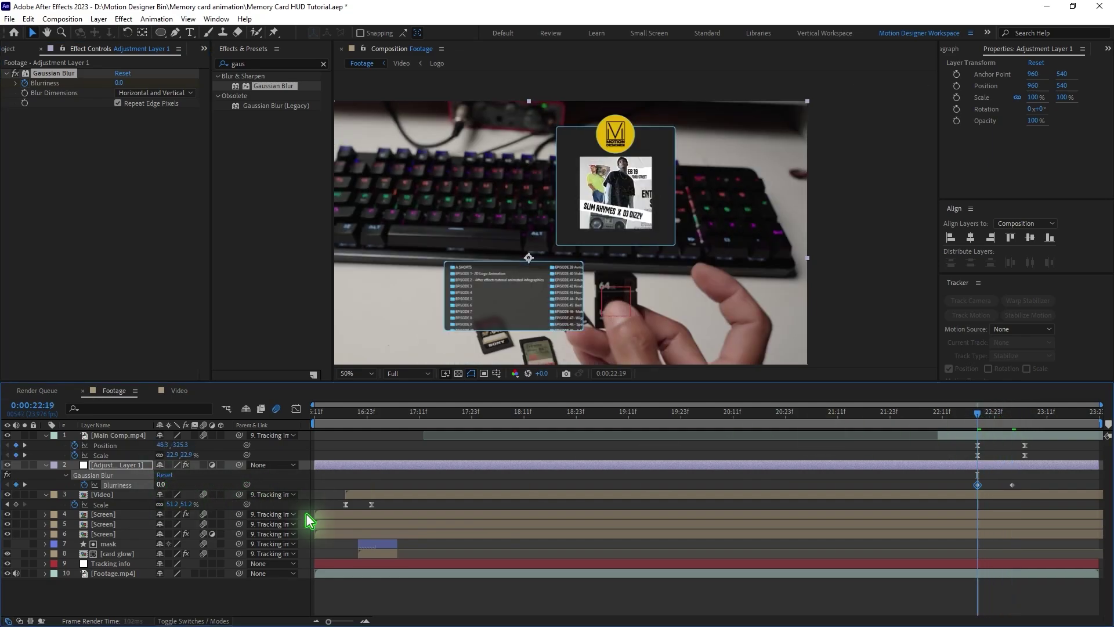
right_click(978, 484)
mouse_move(1008, 471)
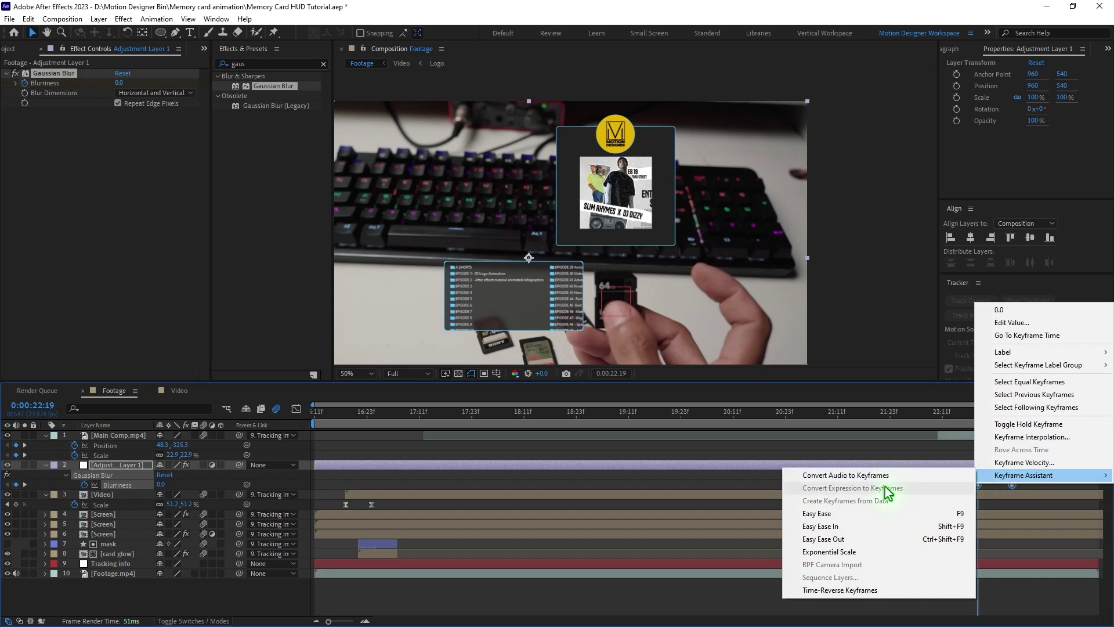
click(861, 515)
key(space)
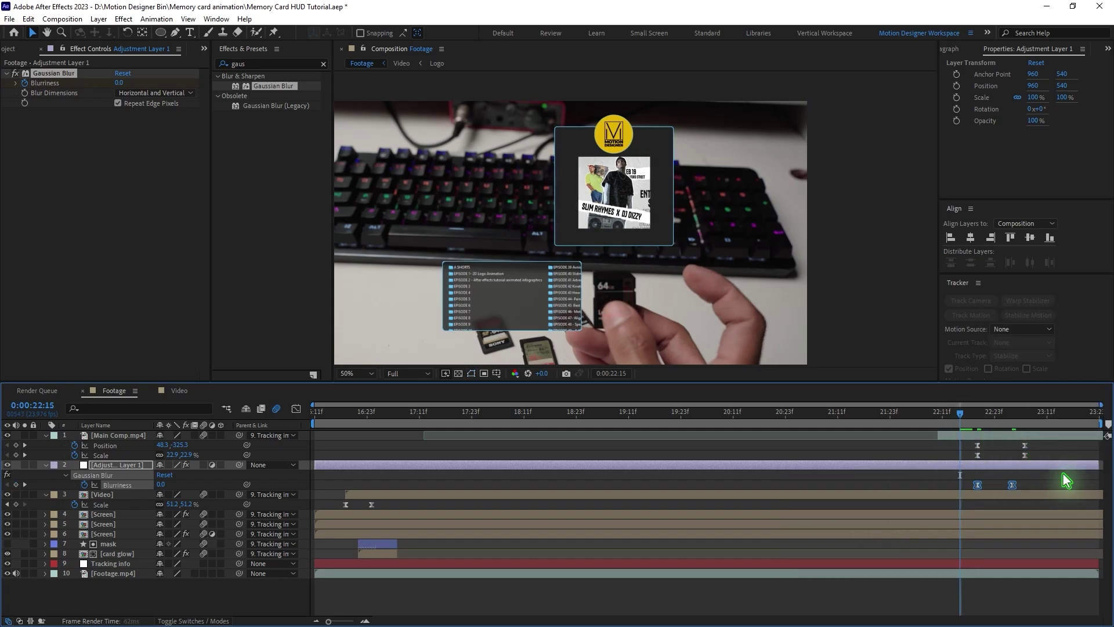